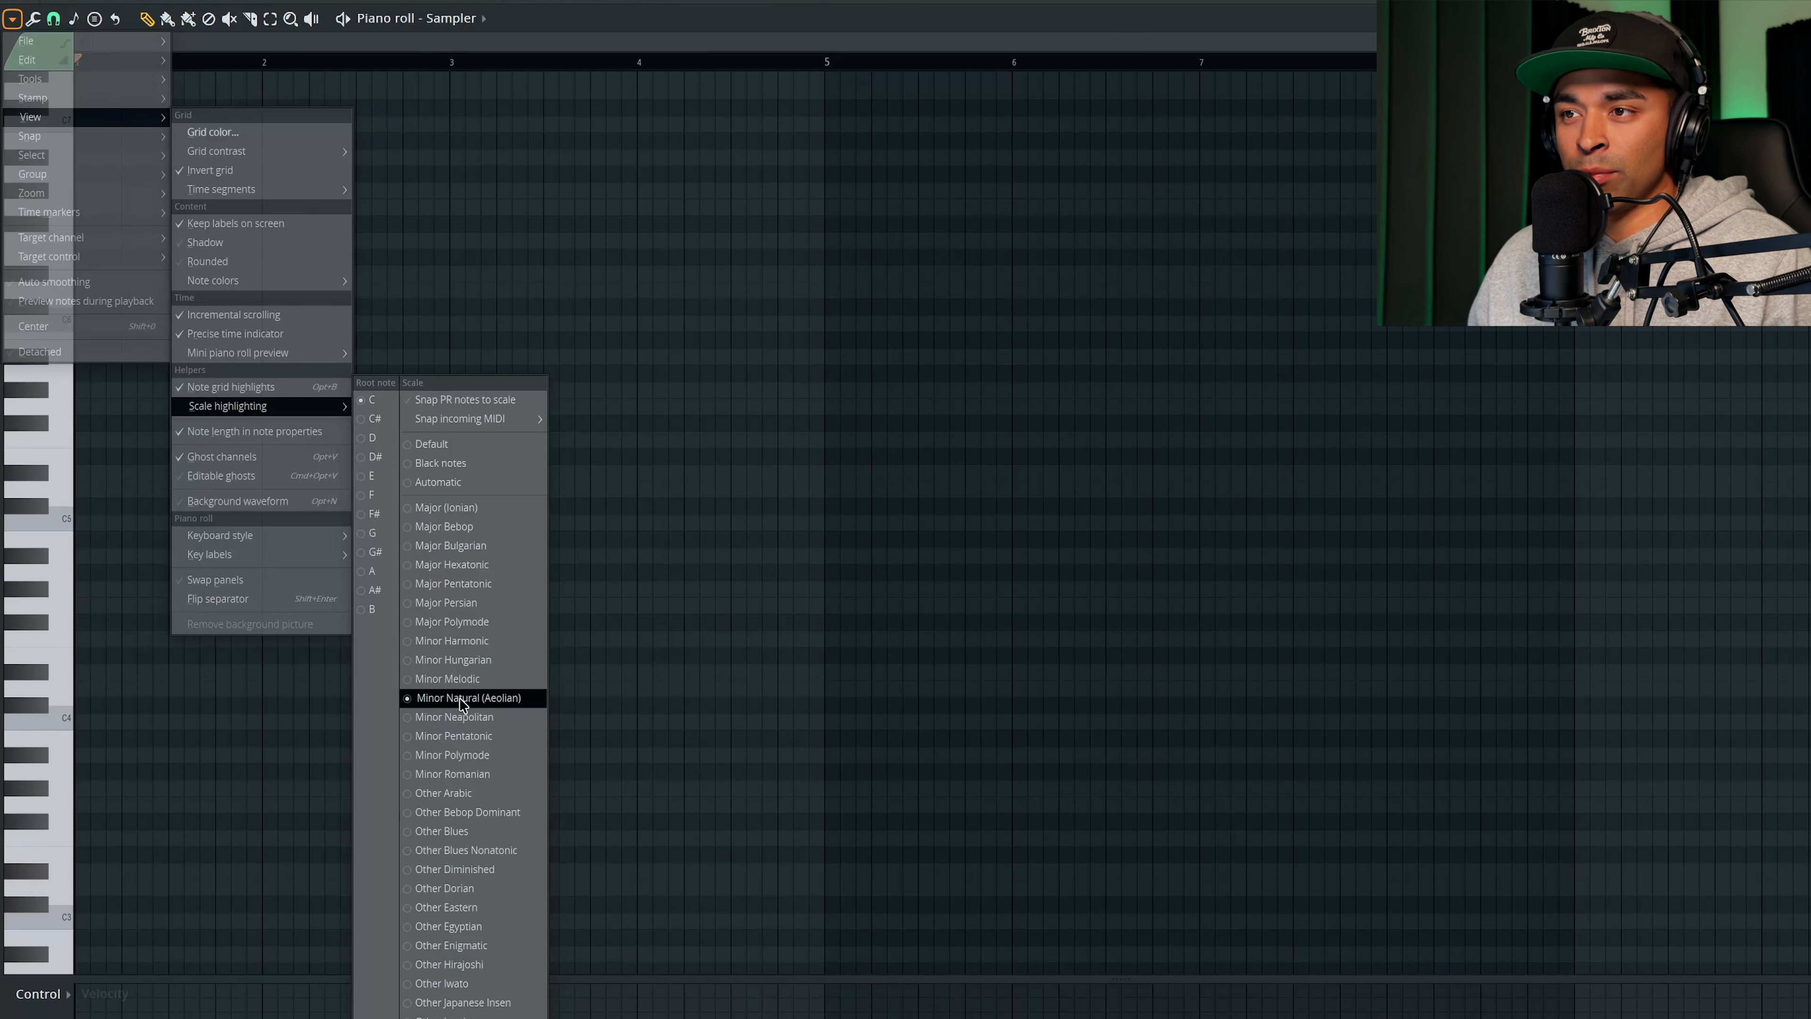
- Set the piano roll's scale highlighting root note to D with the Minor Natural (Aeolian) scale
click(372, 438)
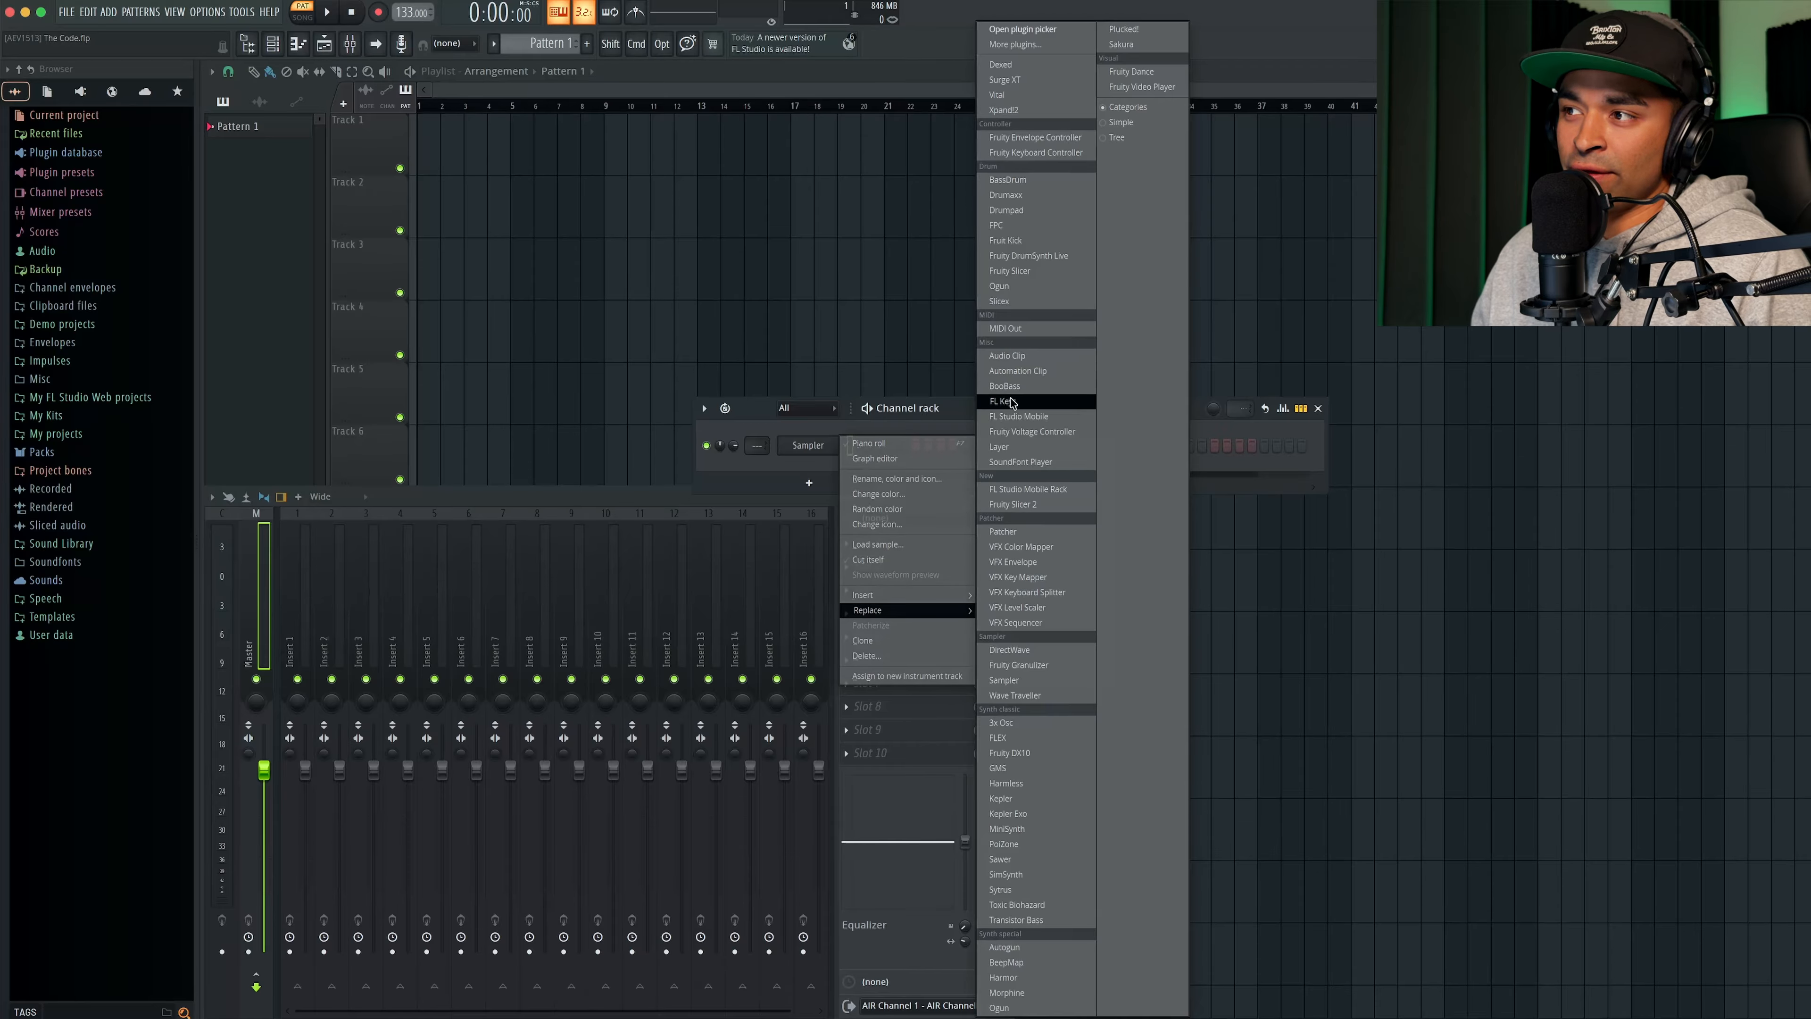
- Replace the Sampler channel with FLEX and load the Stage Grand lite preset
click(1020, 742)
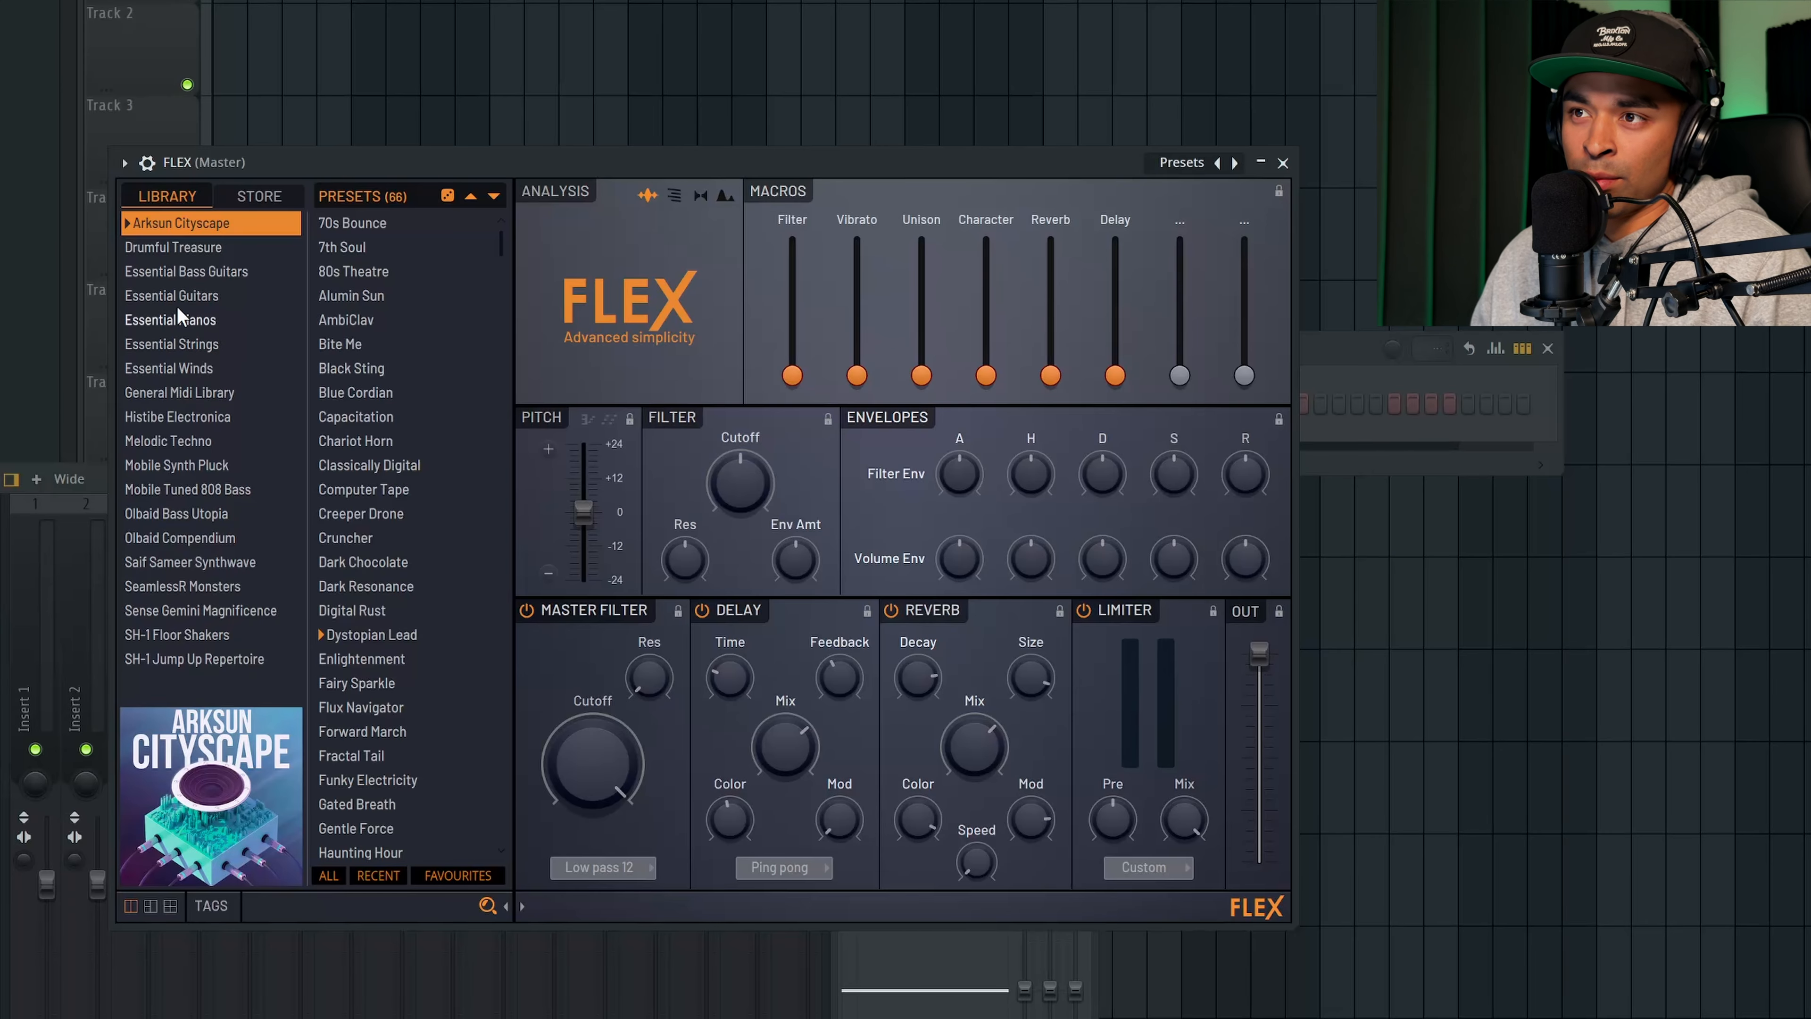
click(257, 196)
scroll(207, 428, down, 3)
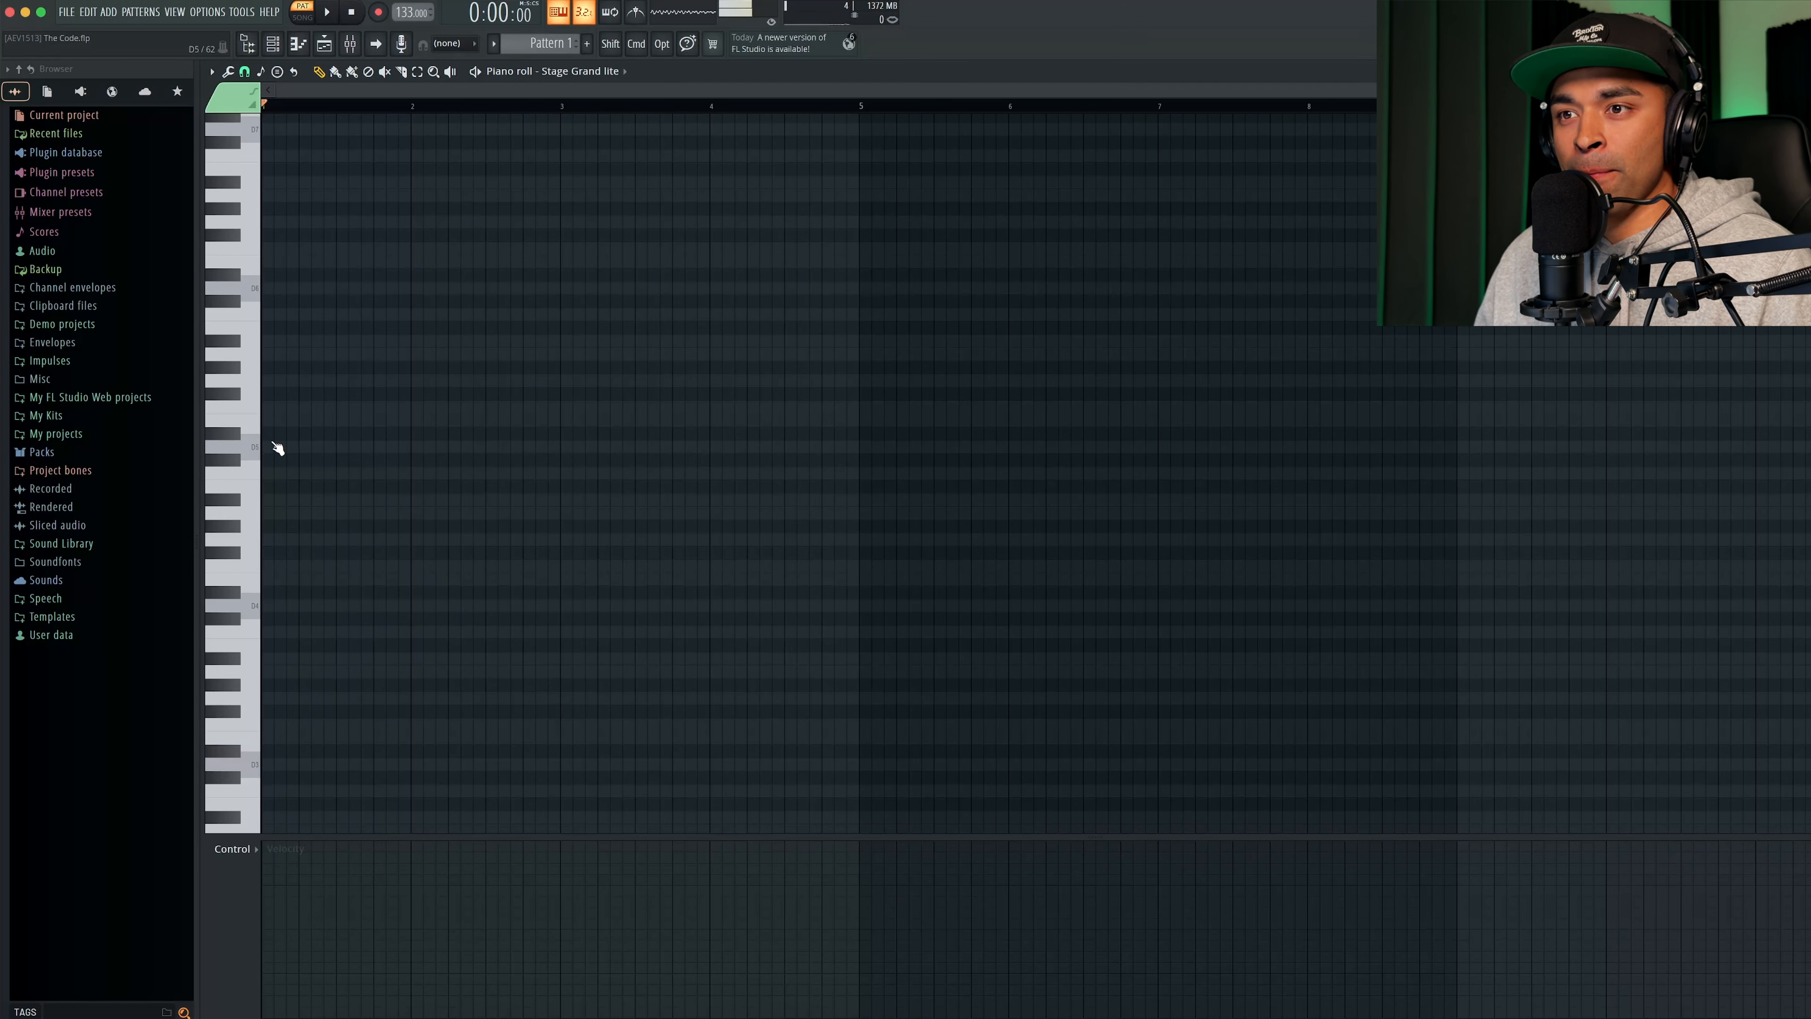
- Place a two-bar D5 note at the start of bar 1 and set the piano roll snap to Step
click(278, 448)
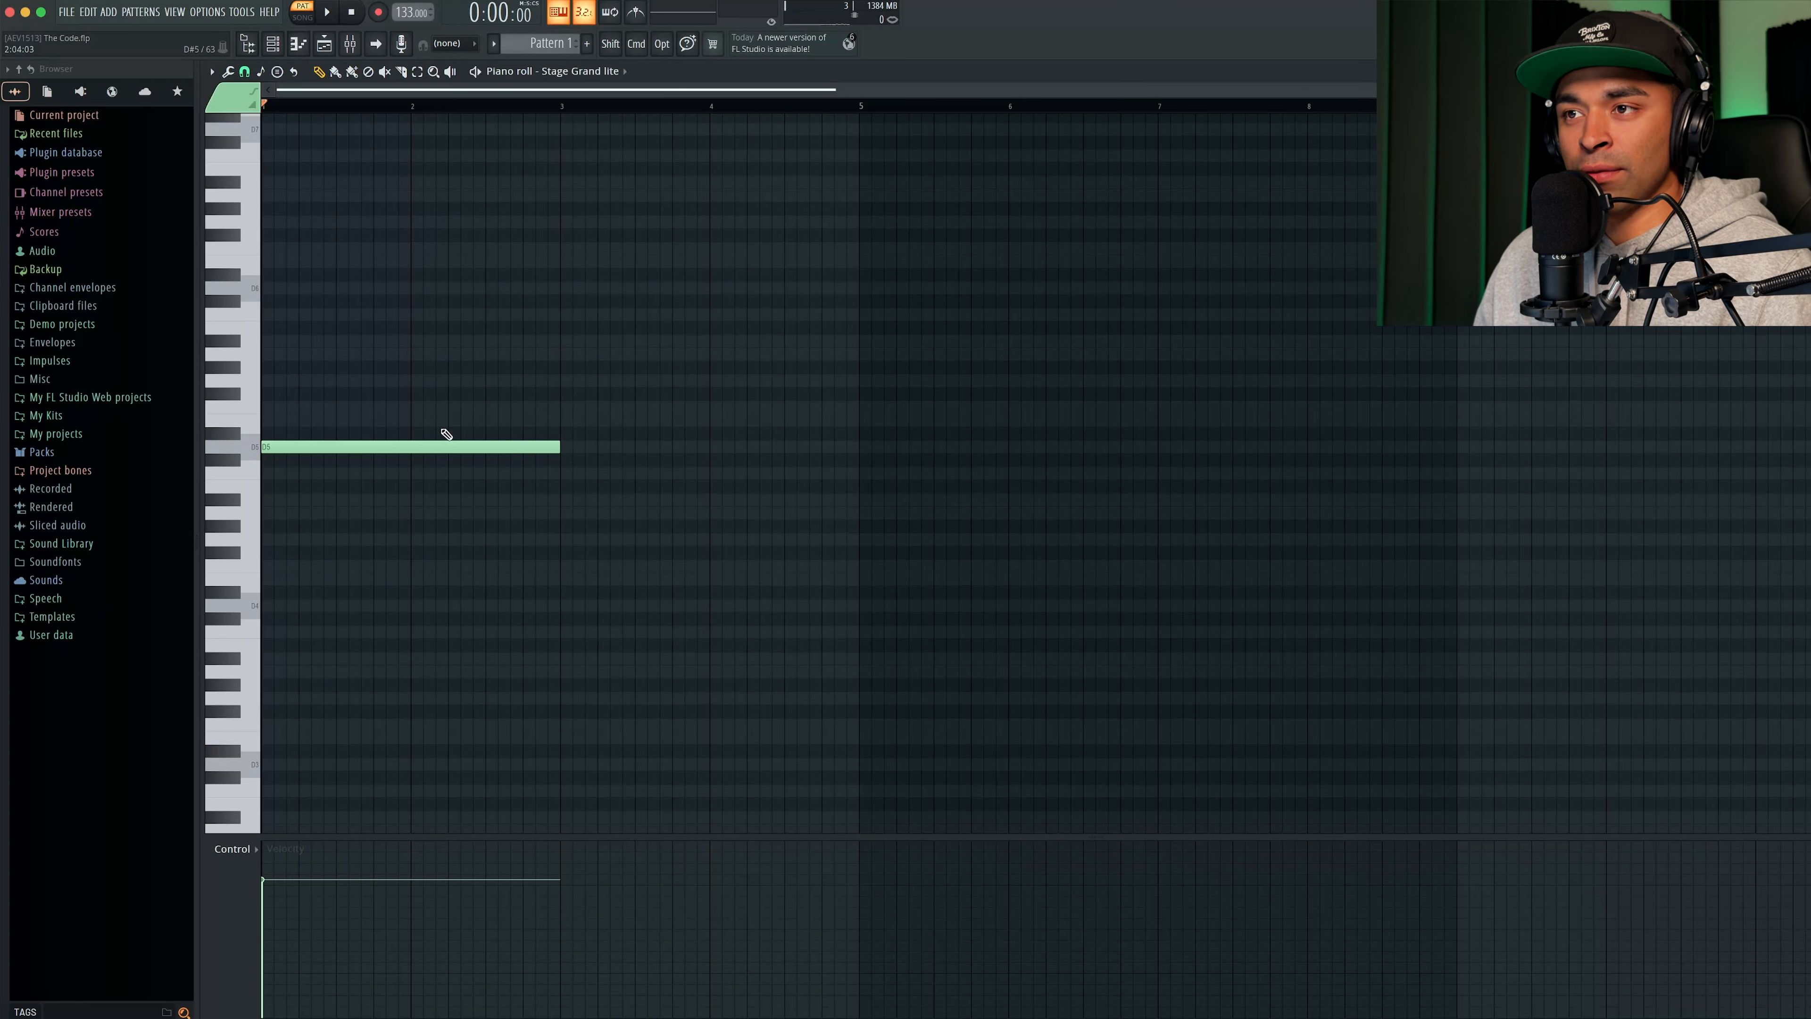
click(245, 73)
click(258, 221)
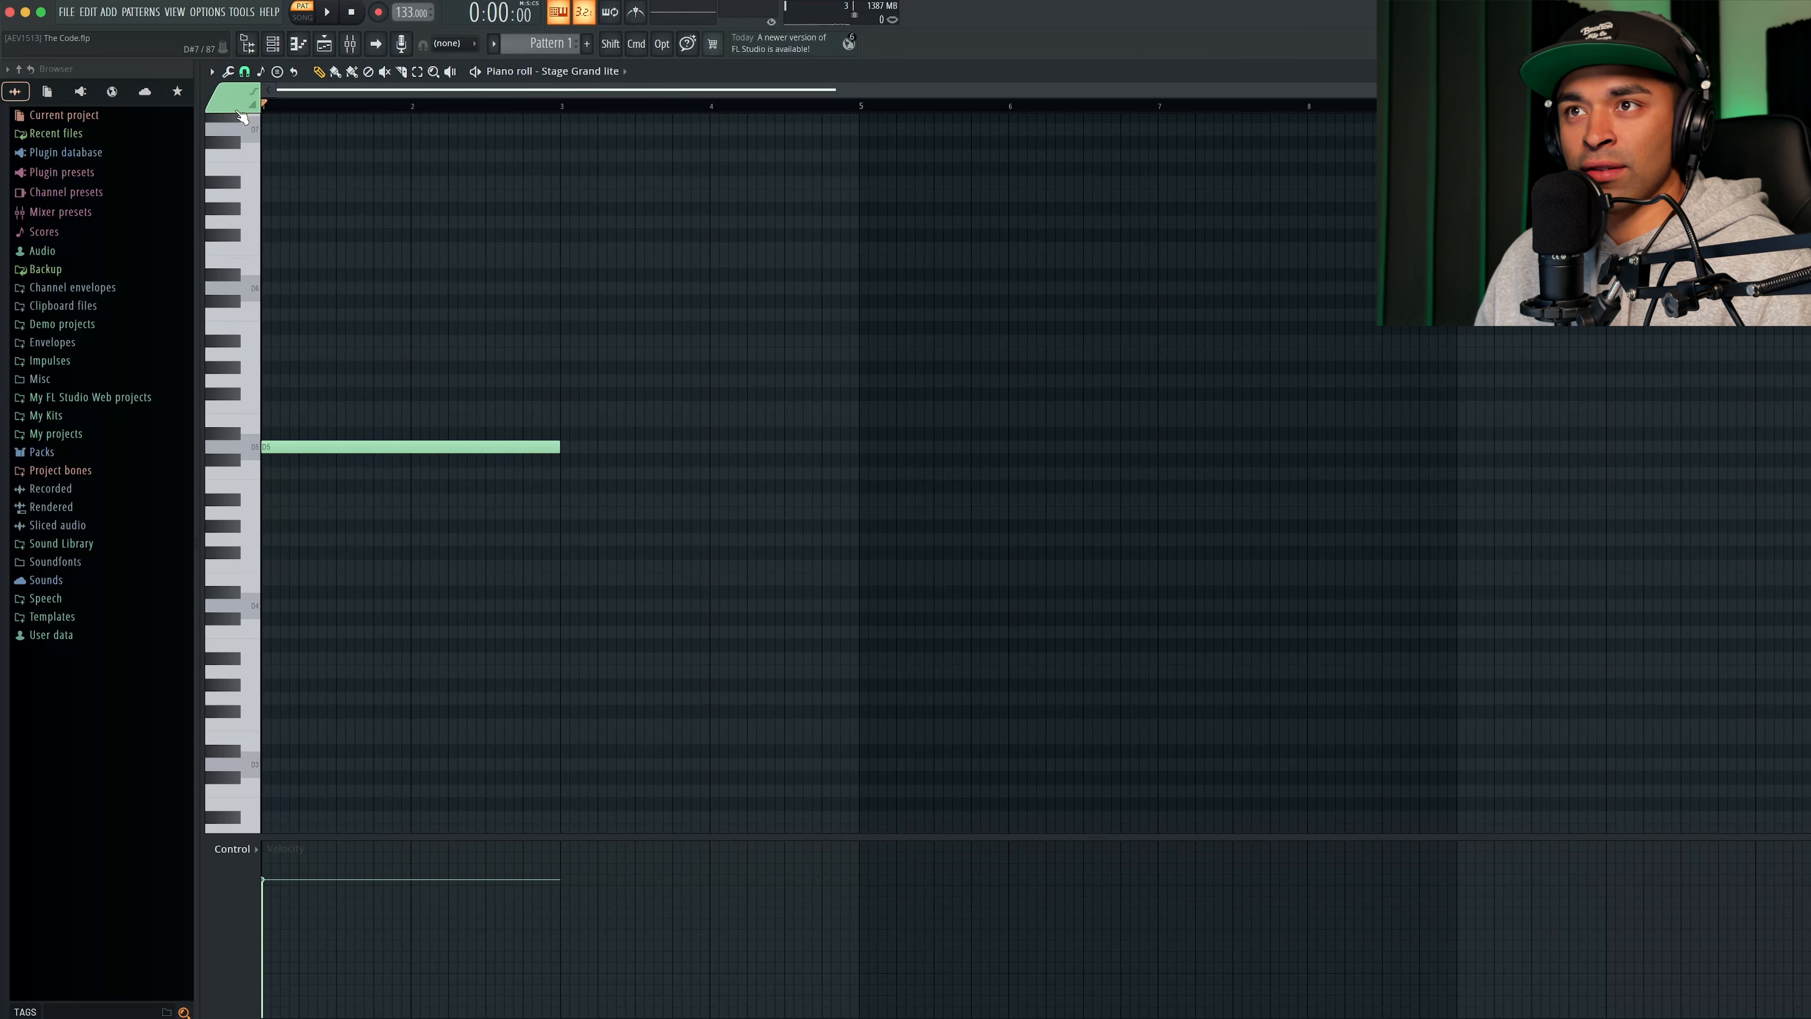
click(245, 72)
click(251, 299)
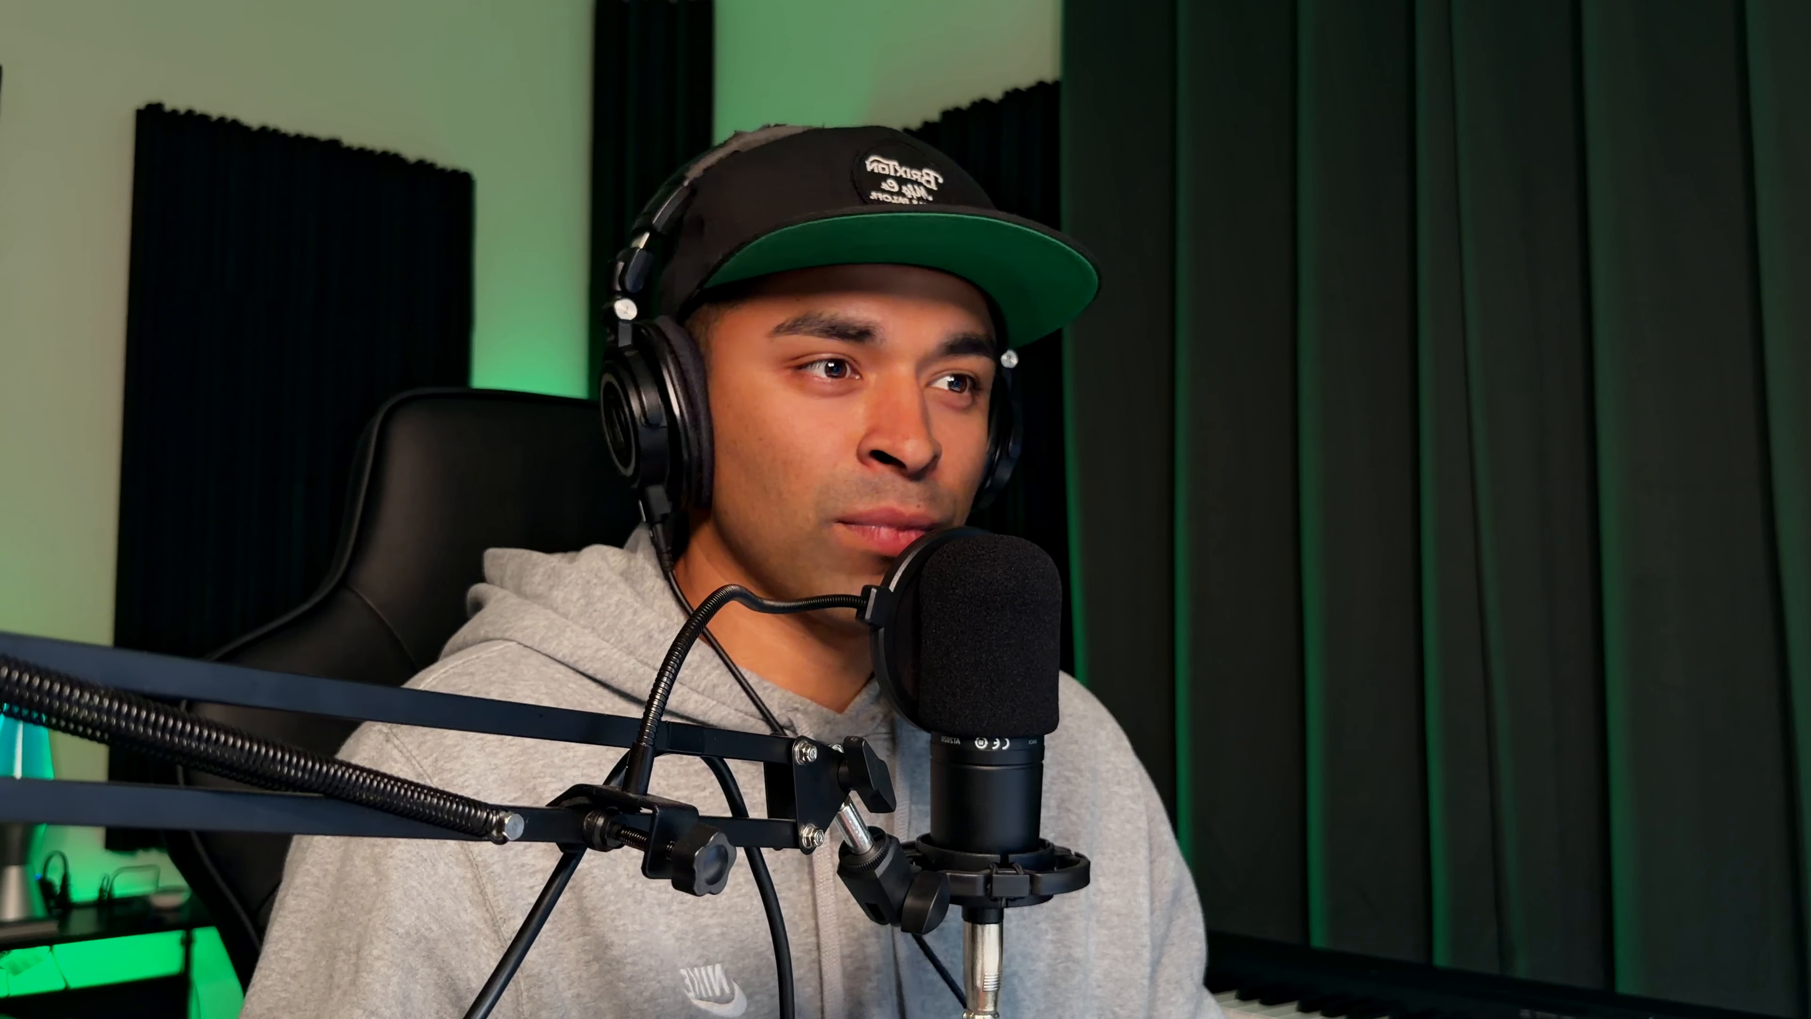
click(245, 72)
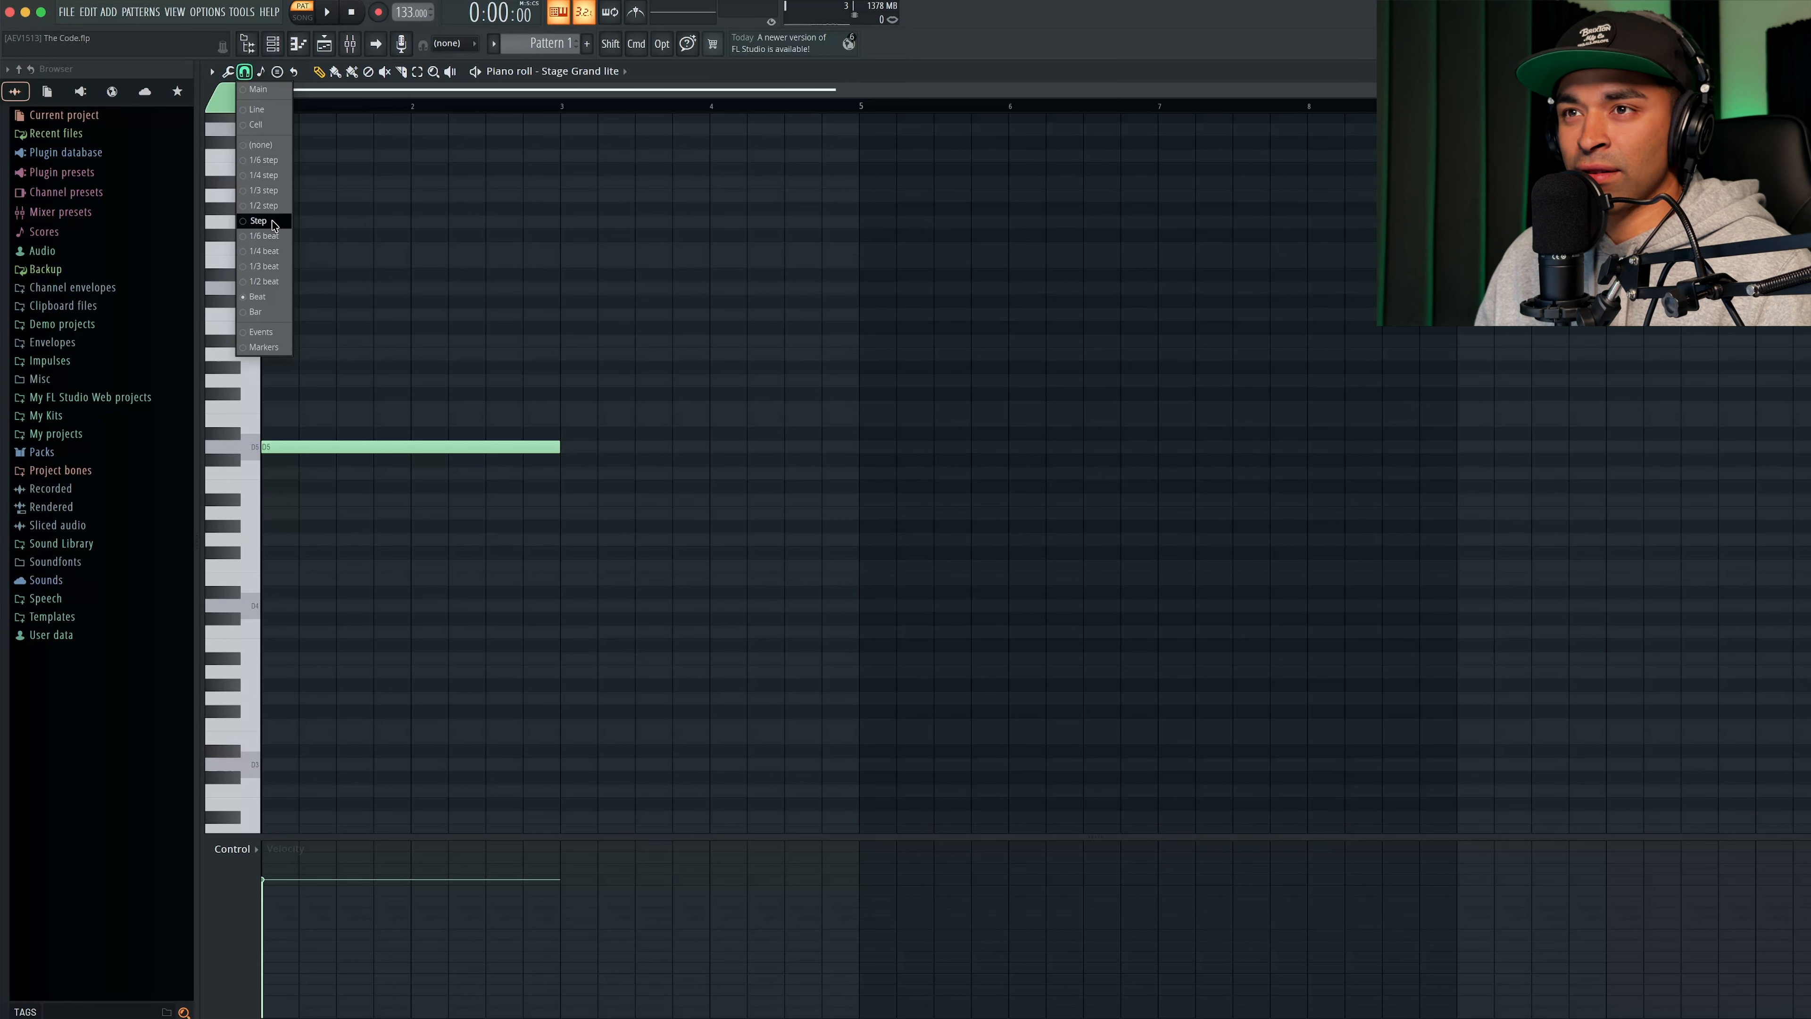
click(274, 222)
- Add one-bar melody notes during playback: A#5 halfway through bar 1, A5 at bar 2, F5 halfway through bar 3 and E5 at bar 4
key(space)
click(339, 341)
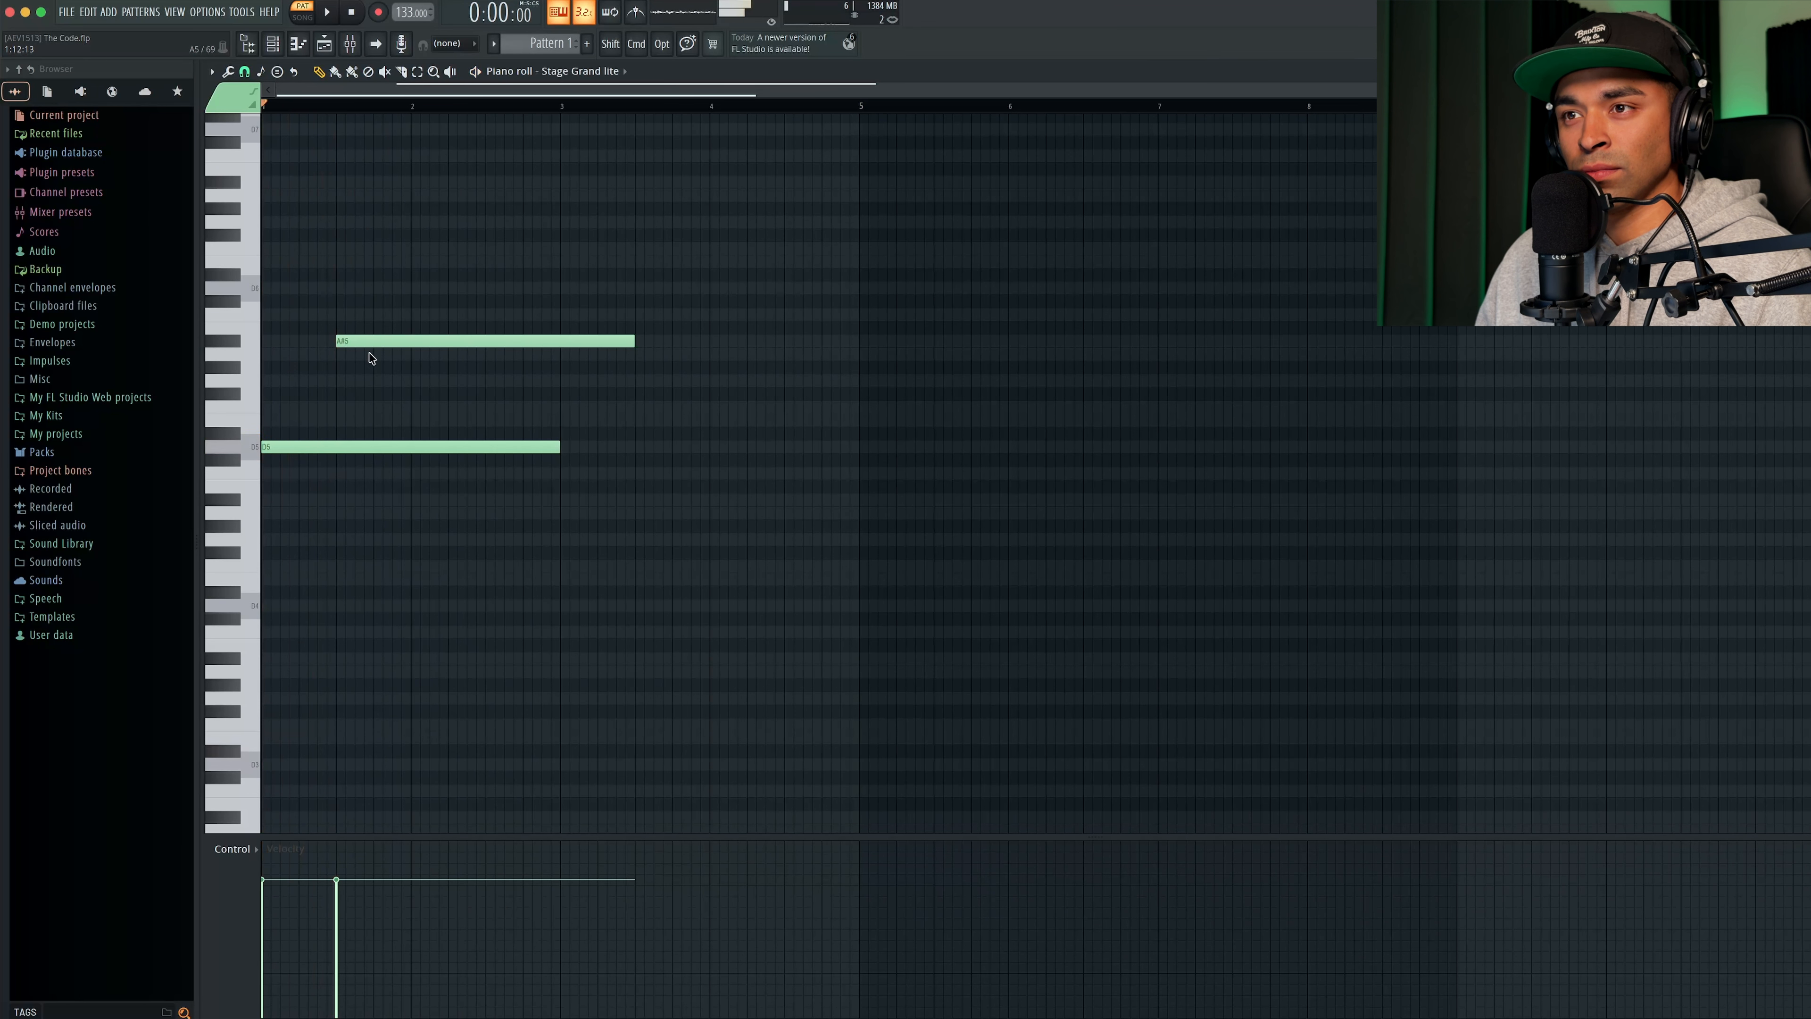
click(412, 355)
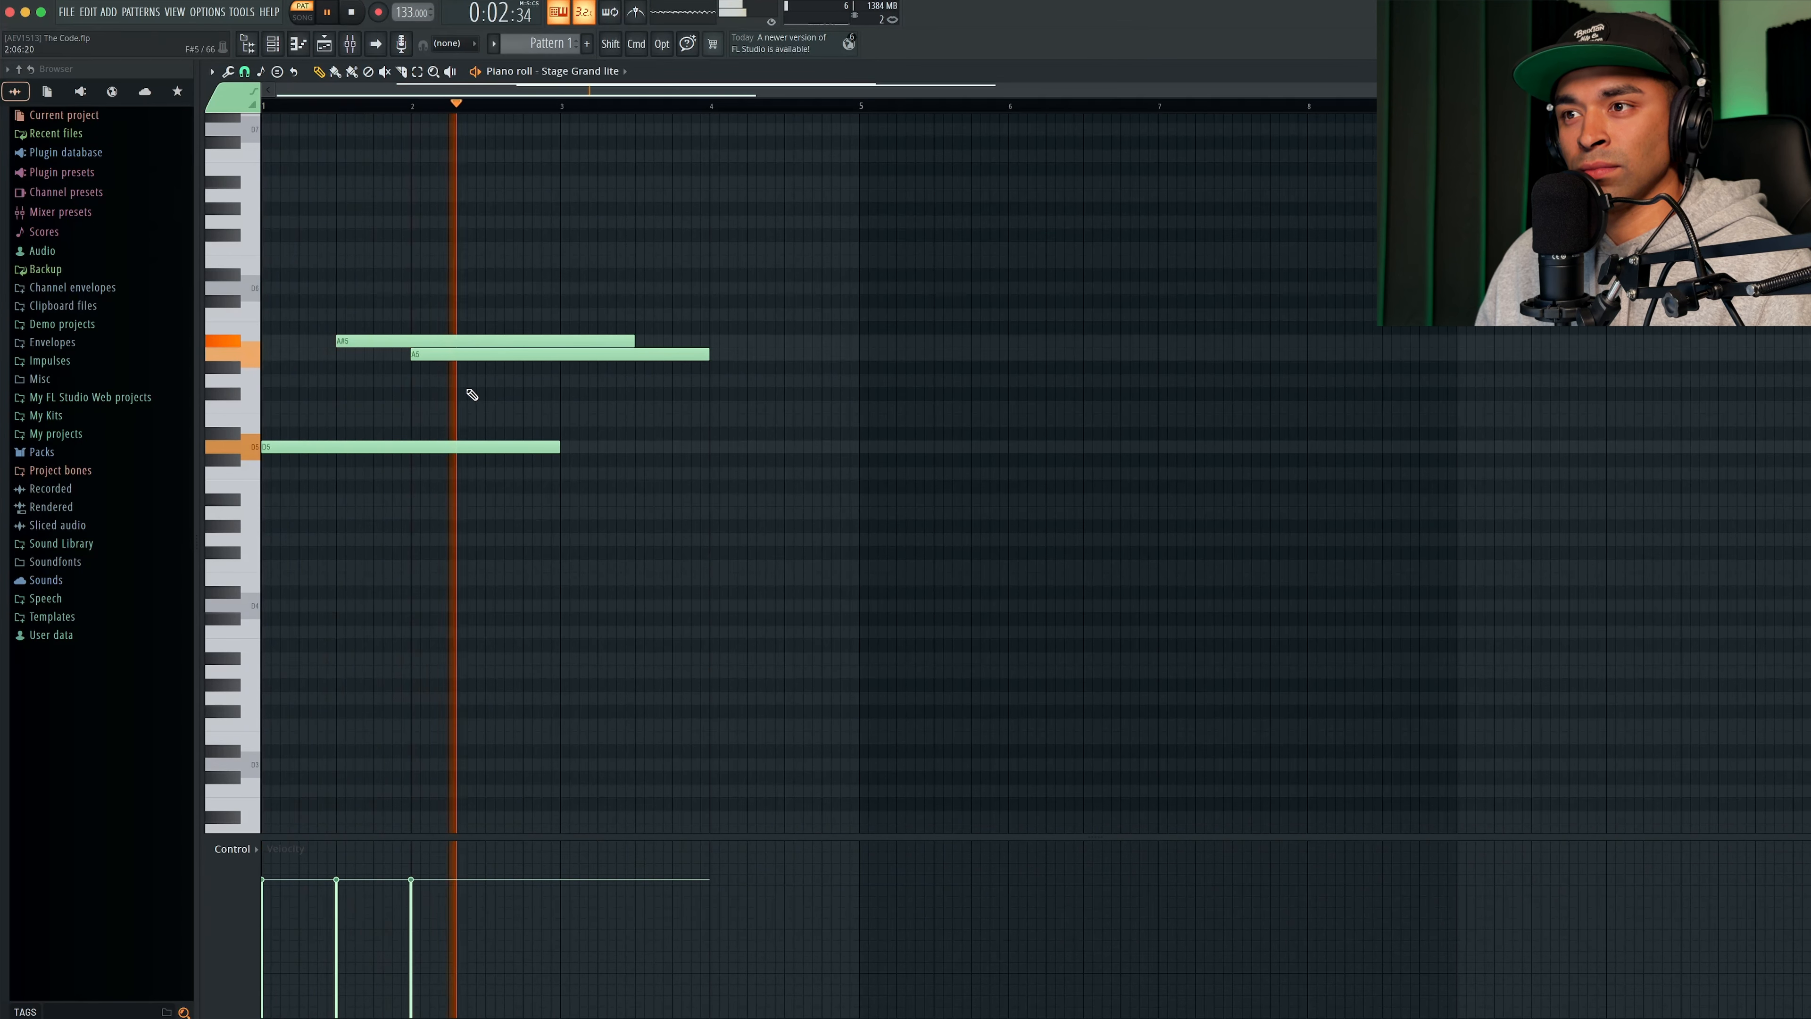
key(space)
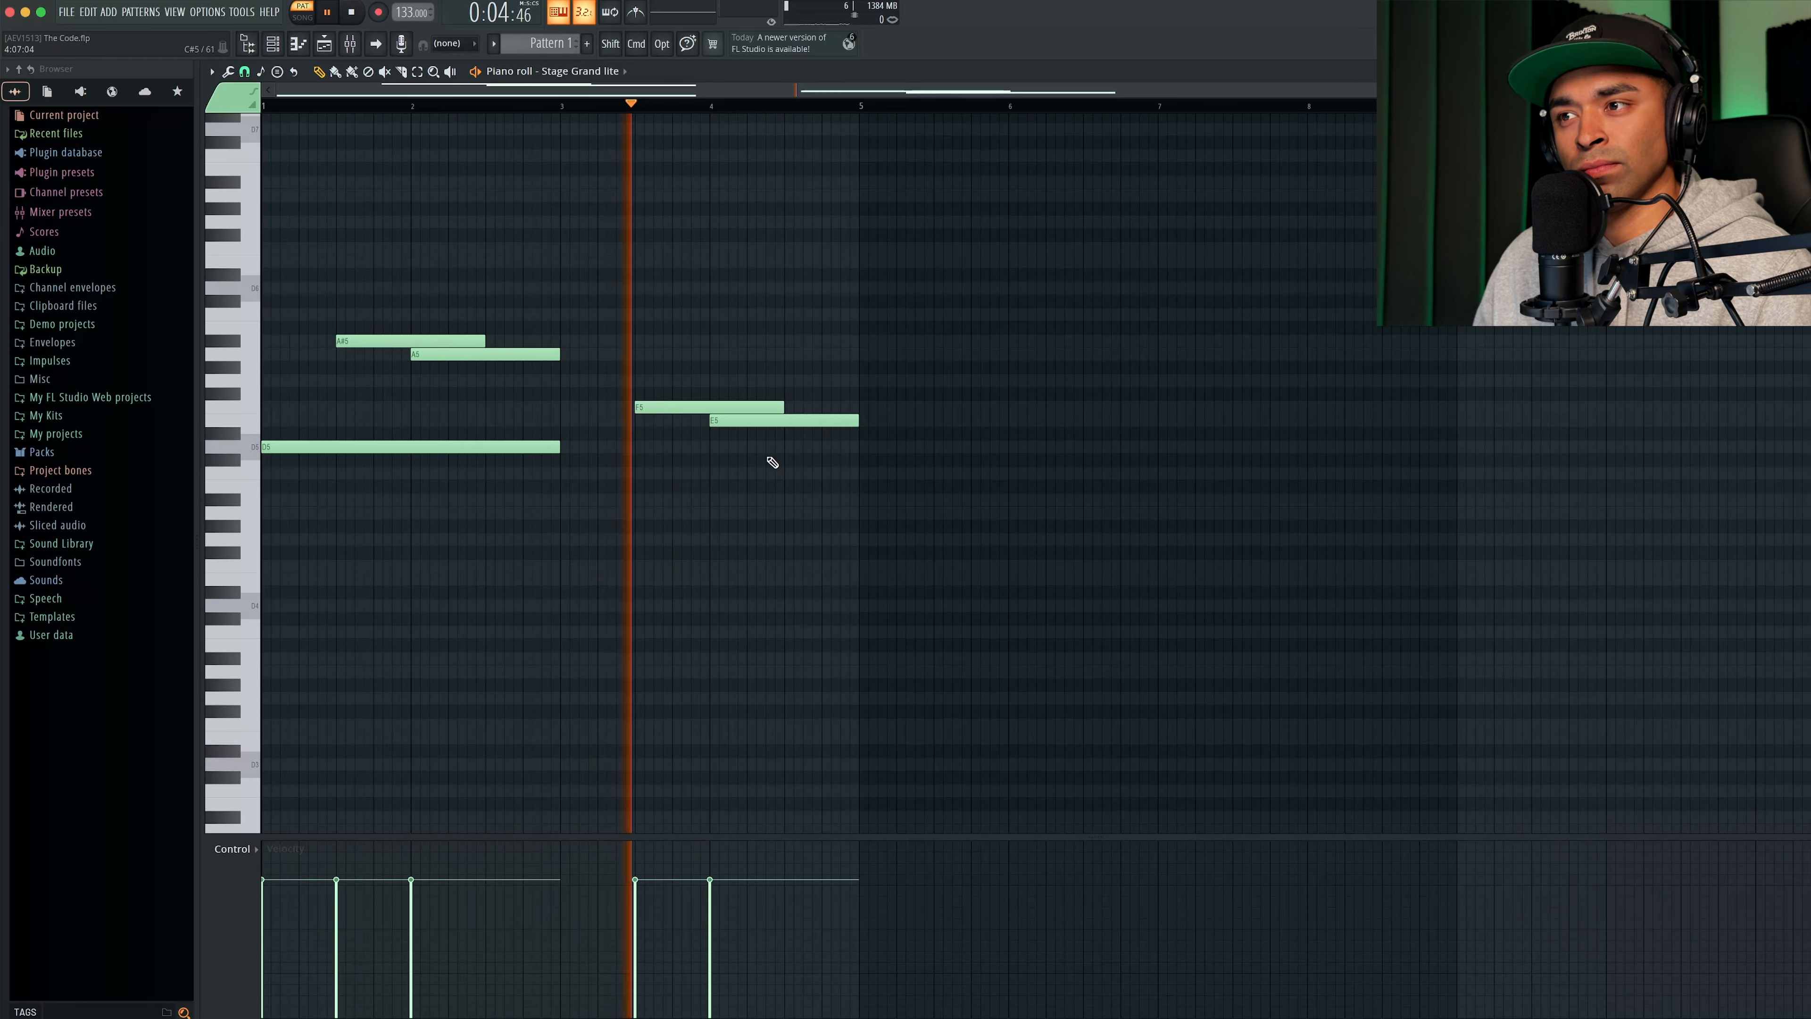
key(space)
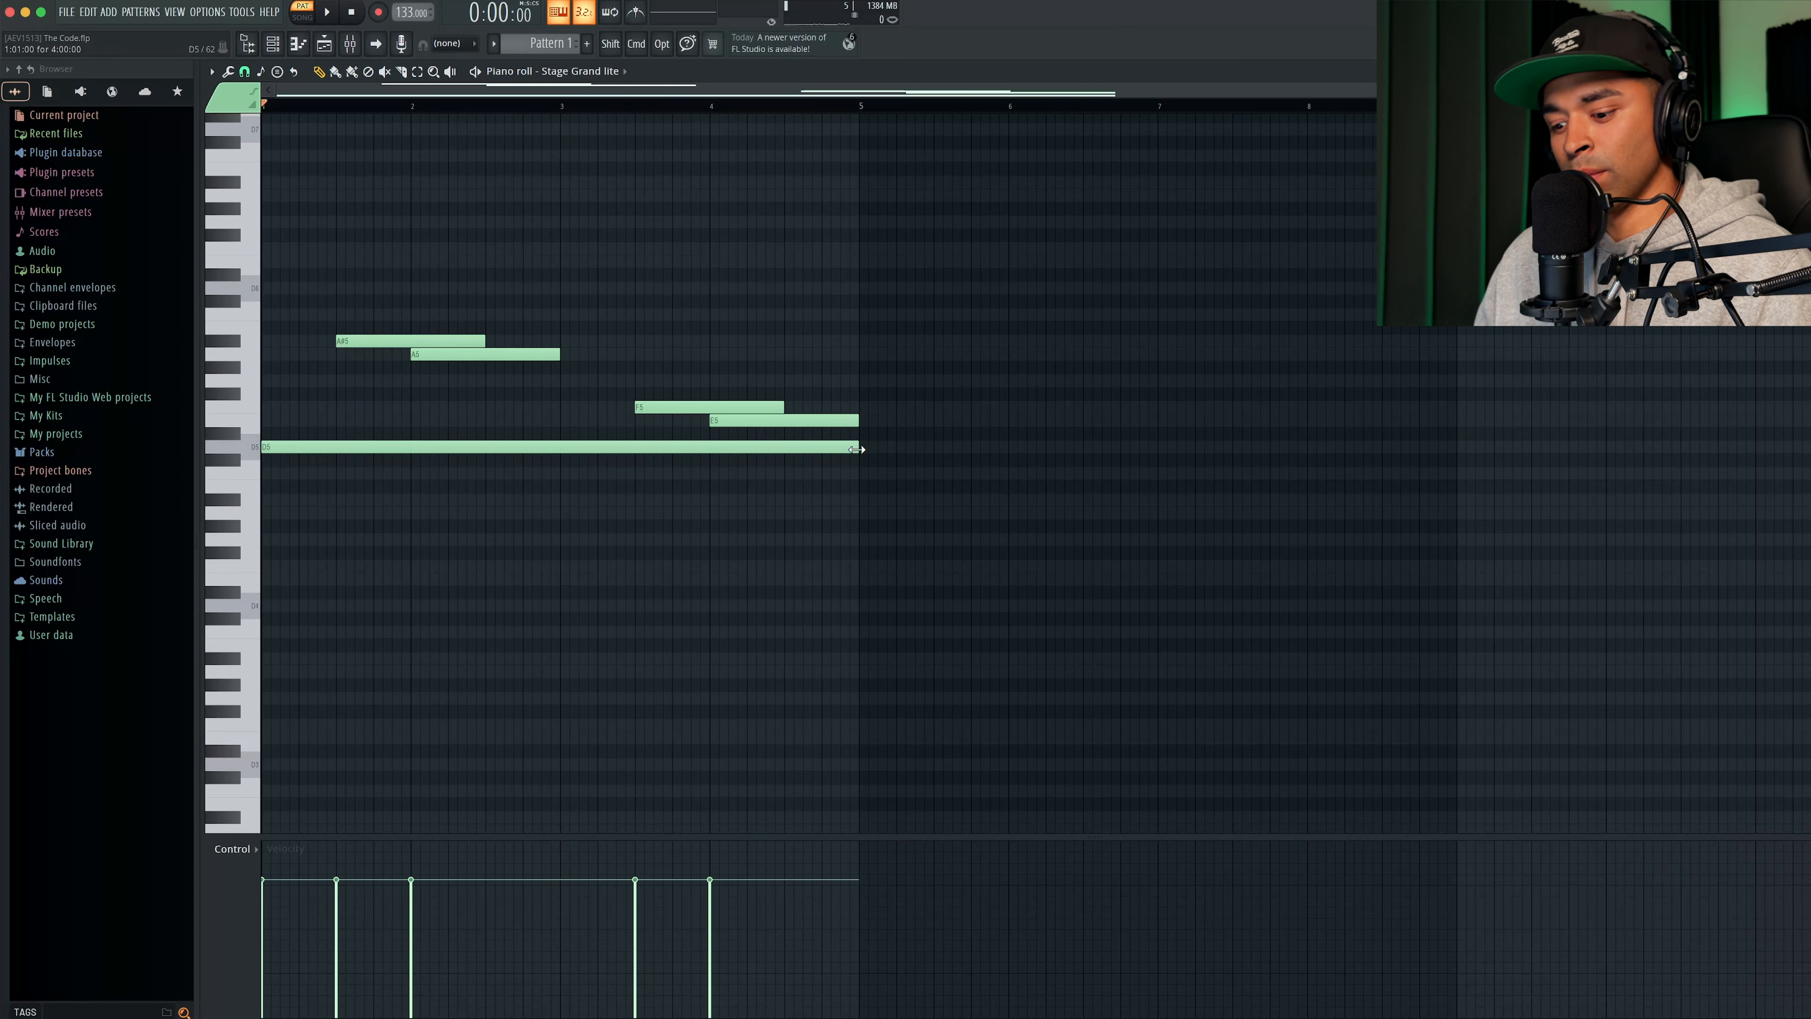
- Duplicate the four-bar piano phrase into bars 5 to 8 and play it back
key(super+b)
key(super+d)
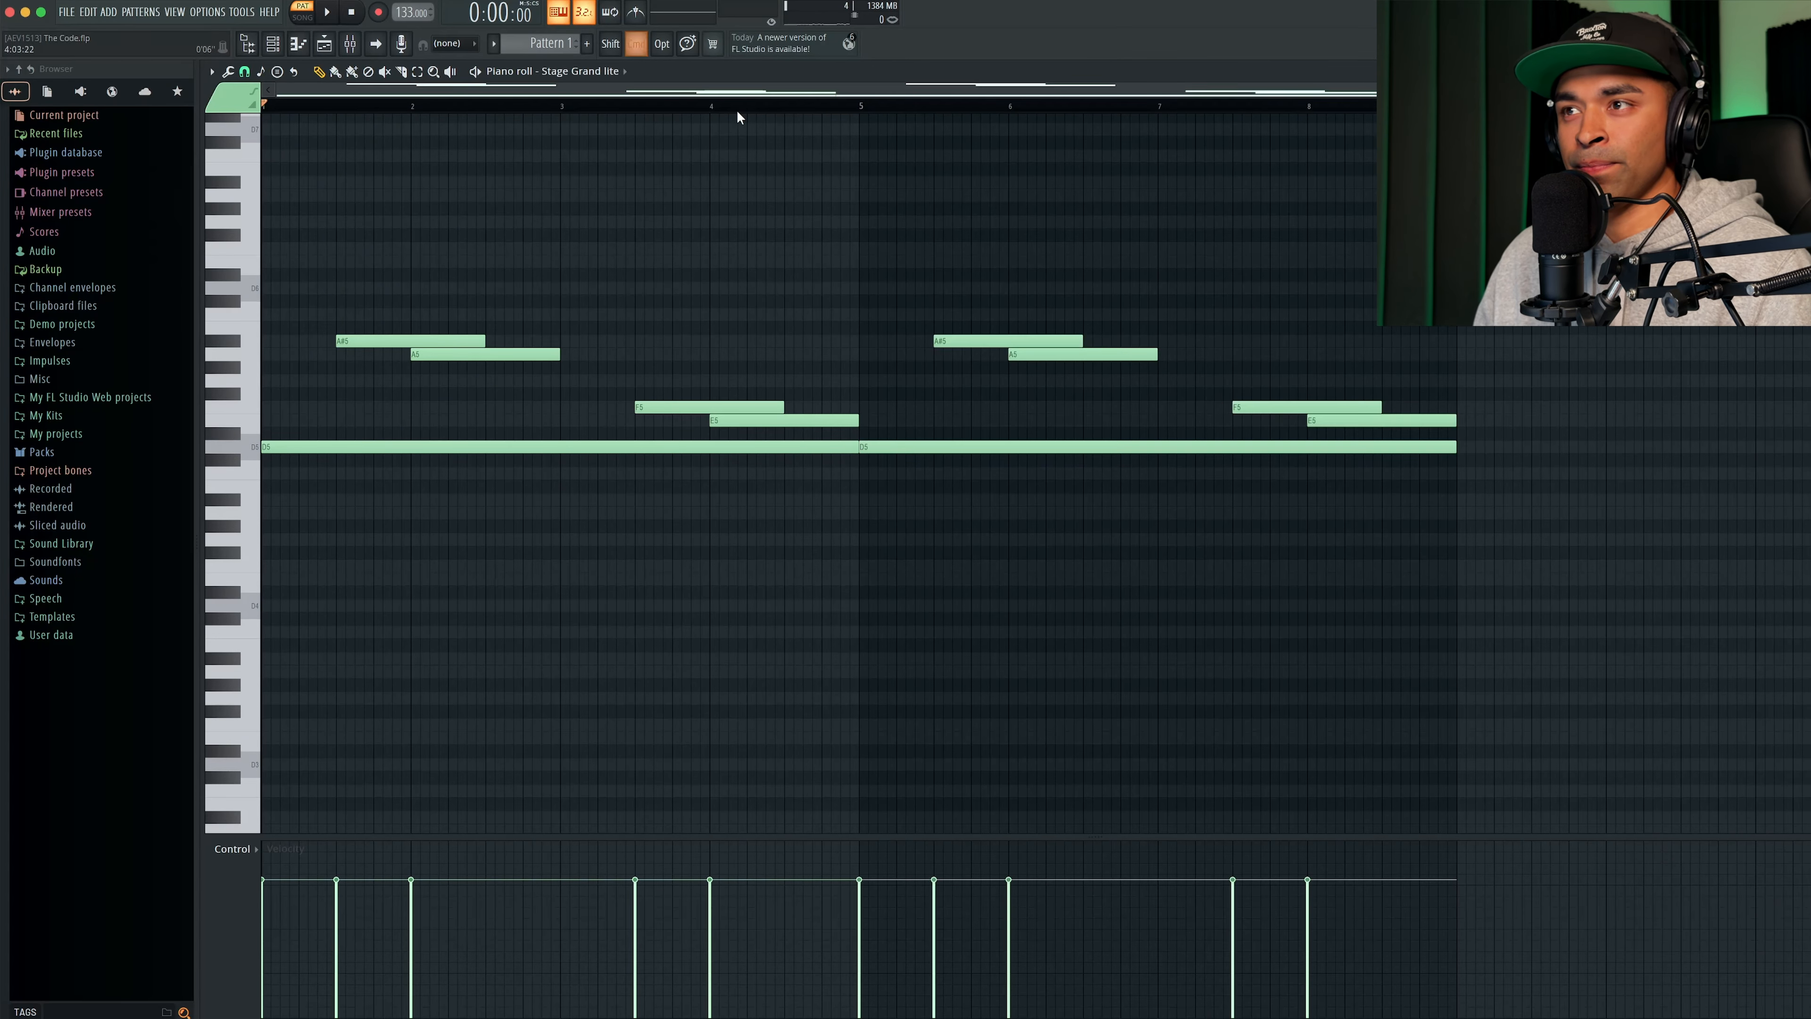
key(space)
- Place a D3 bass note at bar 1, try it at eight bars long, and shorten it to four bars
scroll(695, 454, down, 4)
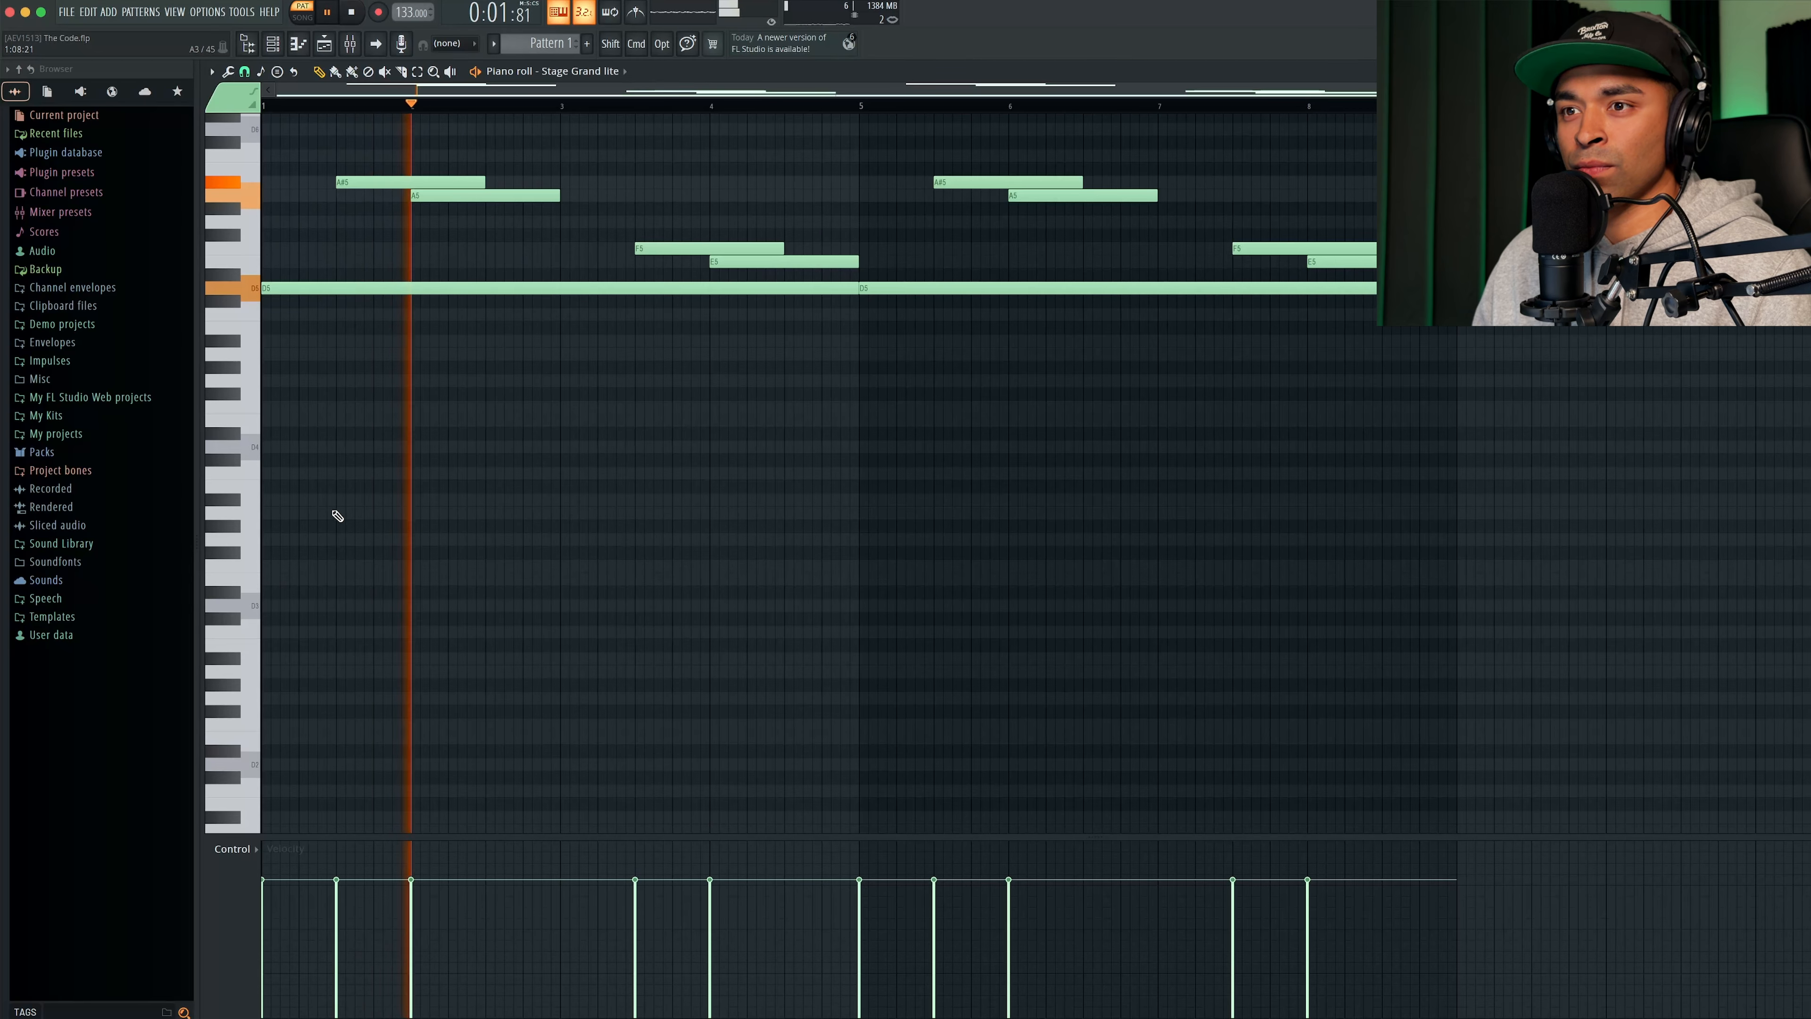
click(287, 605)
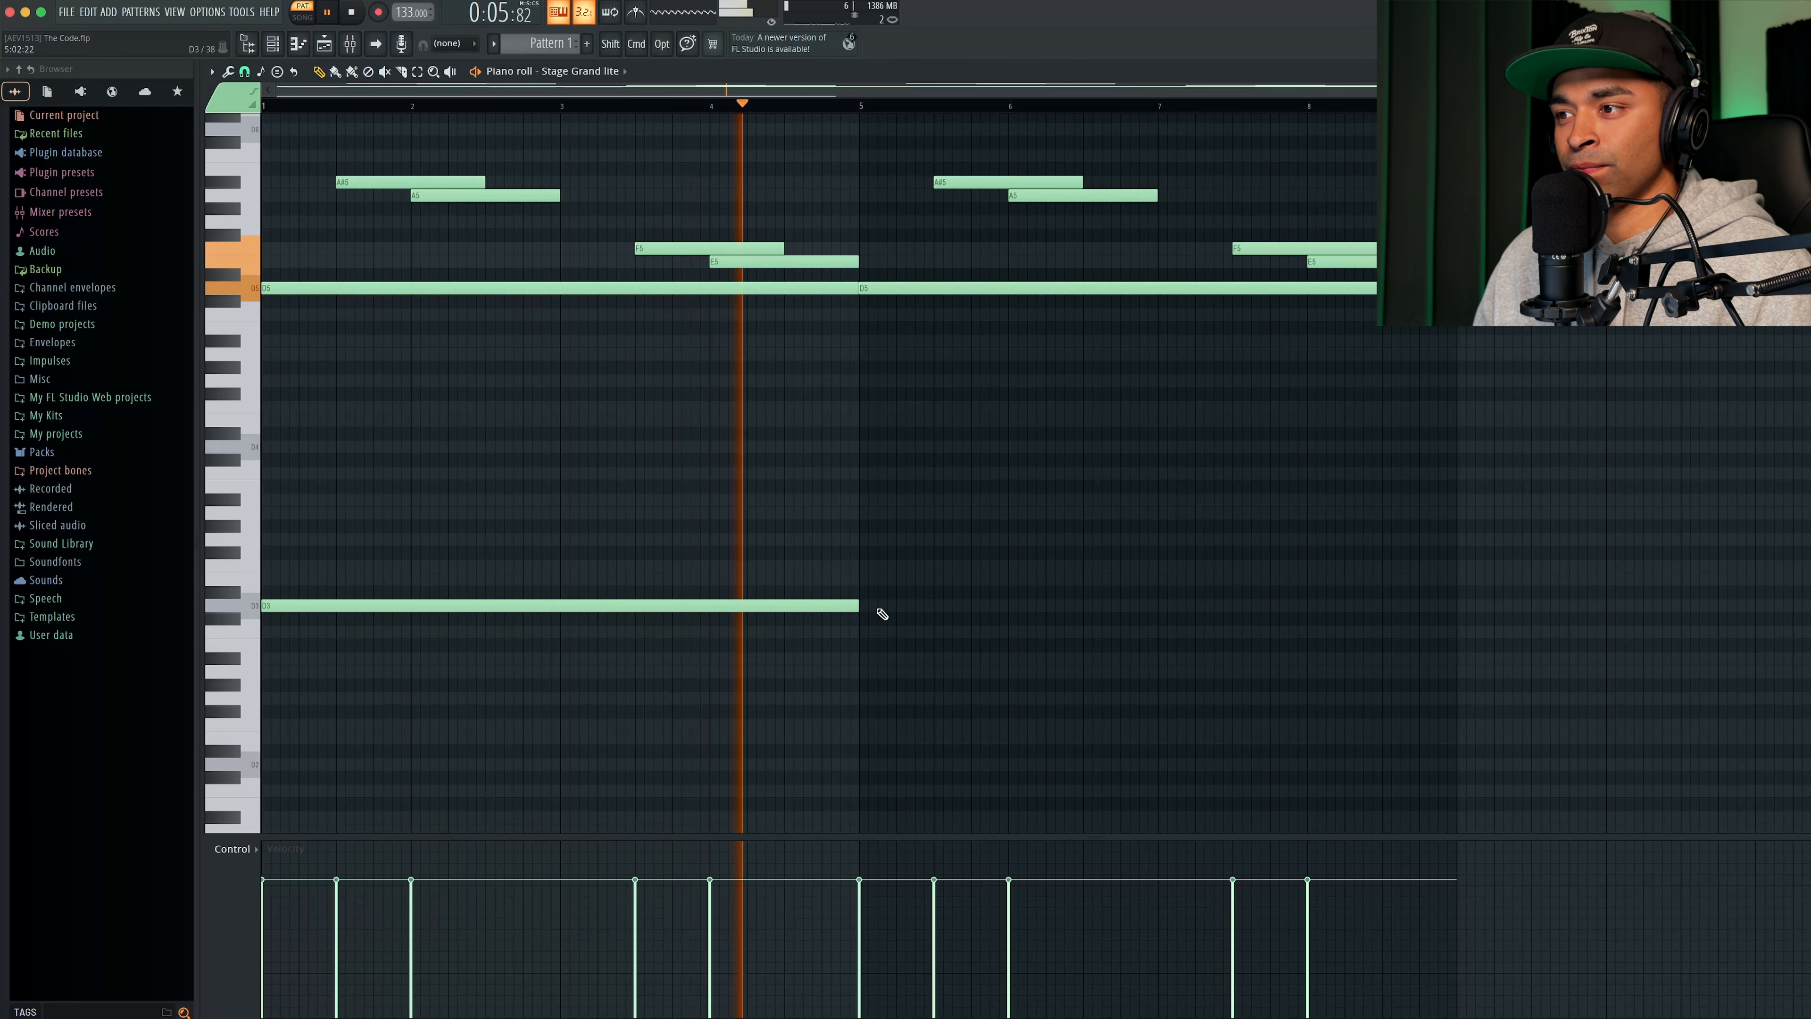
drag(859, 605, 1451, 609)
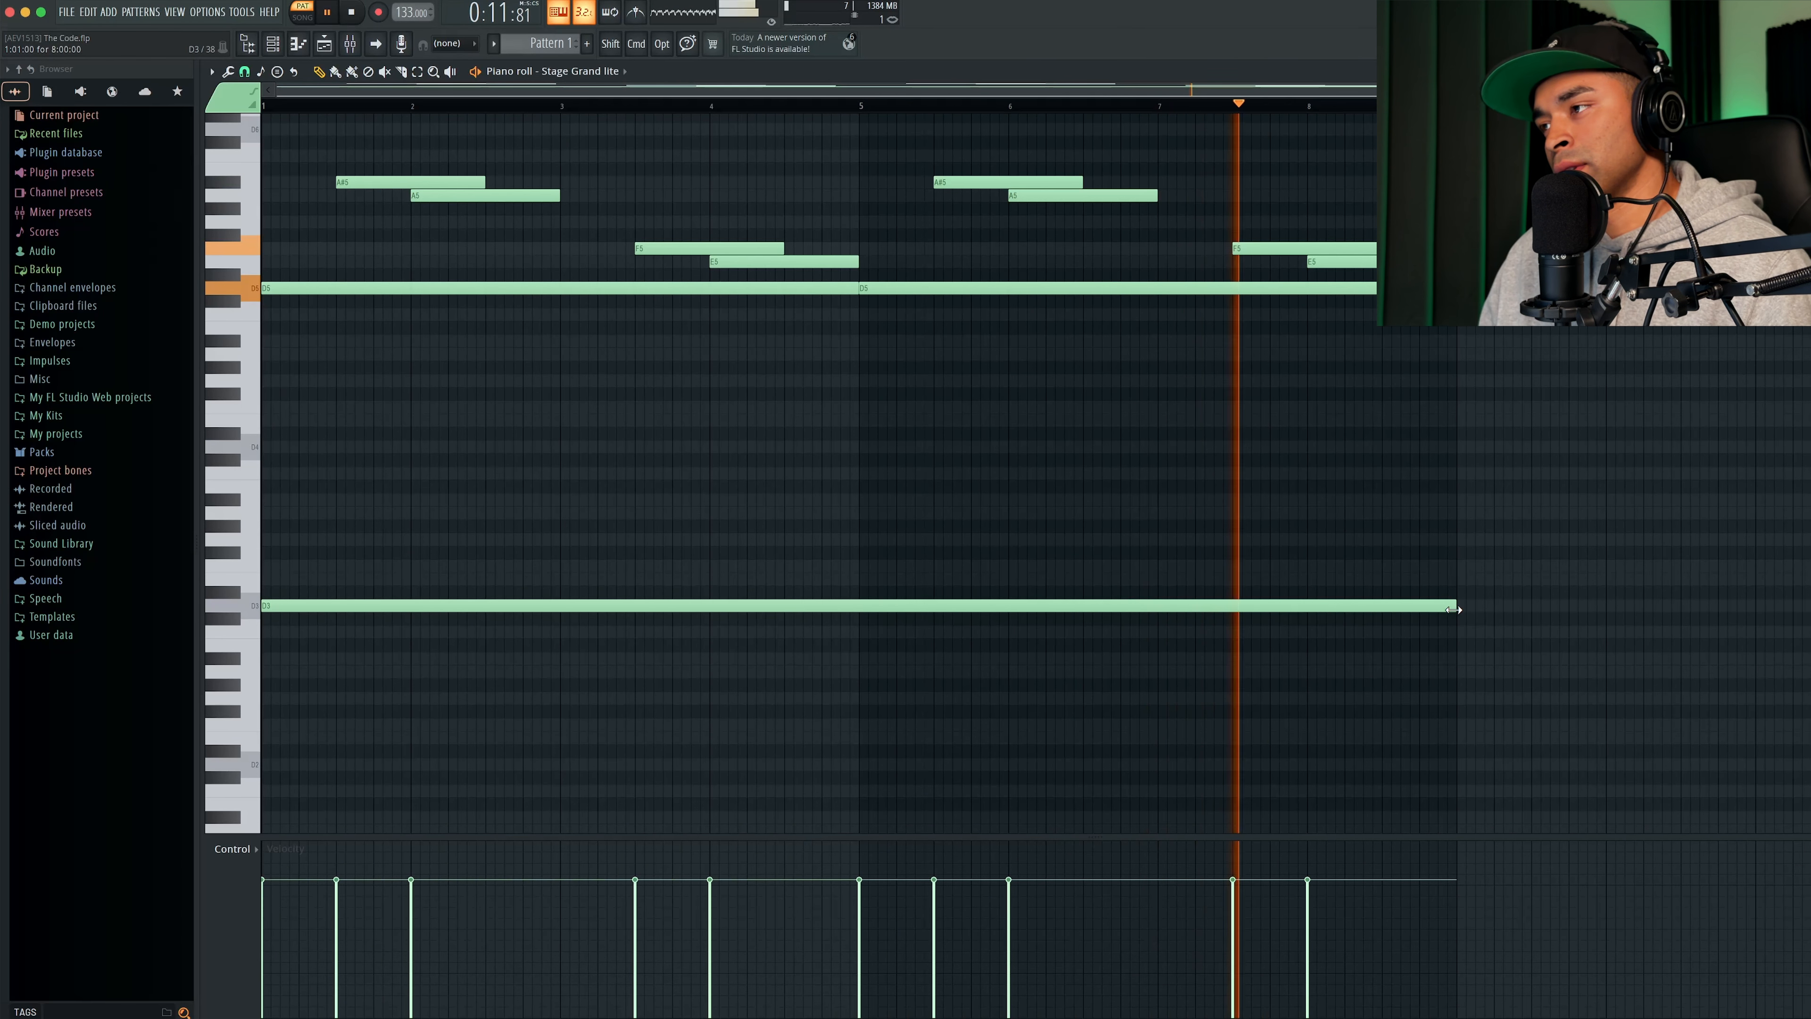
scroll(1458, 608, up, 3)
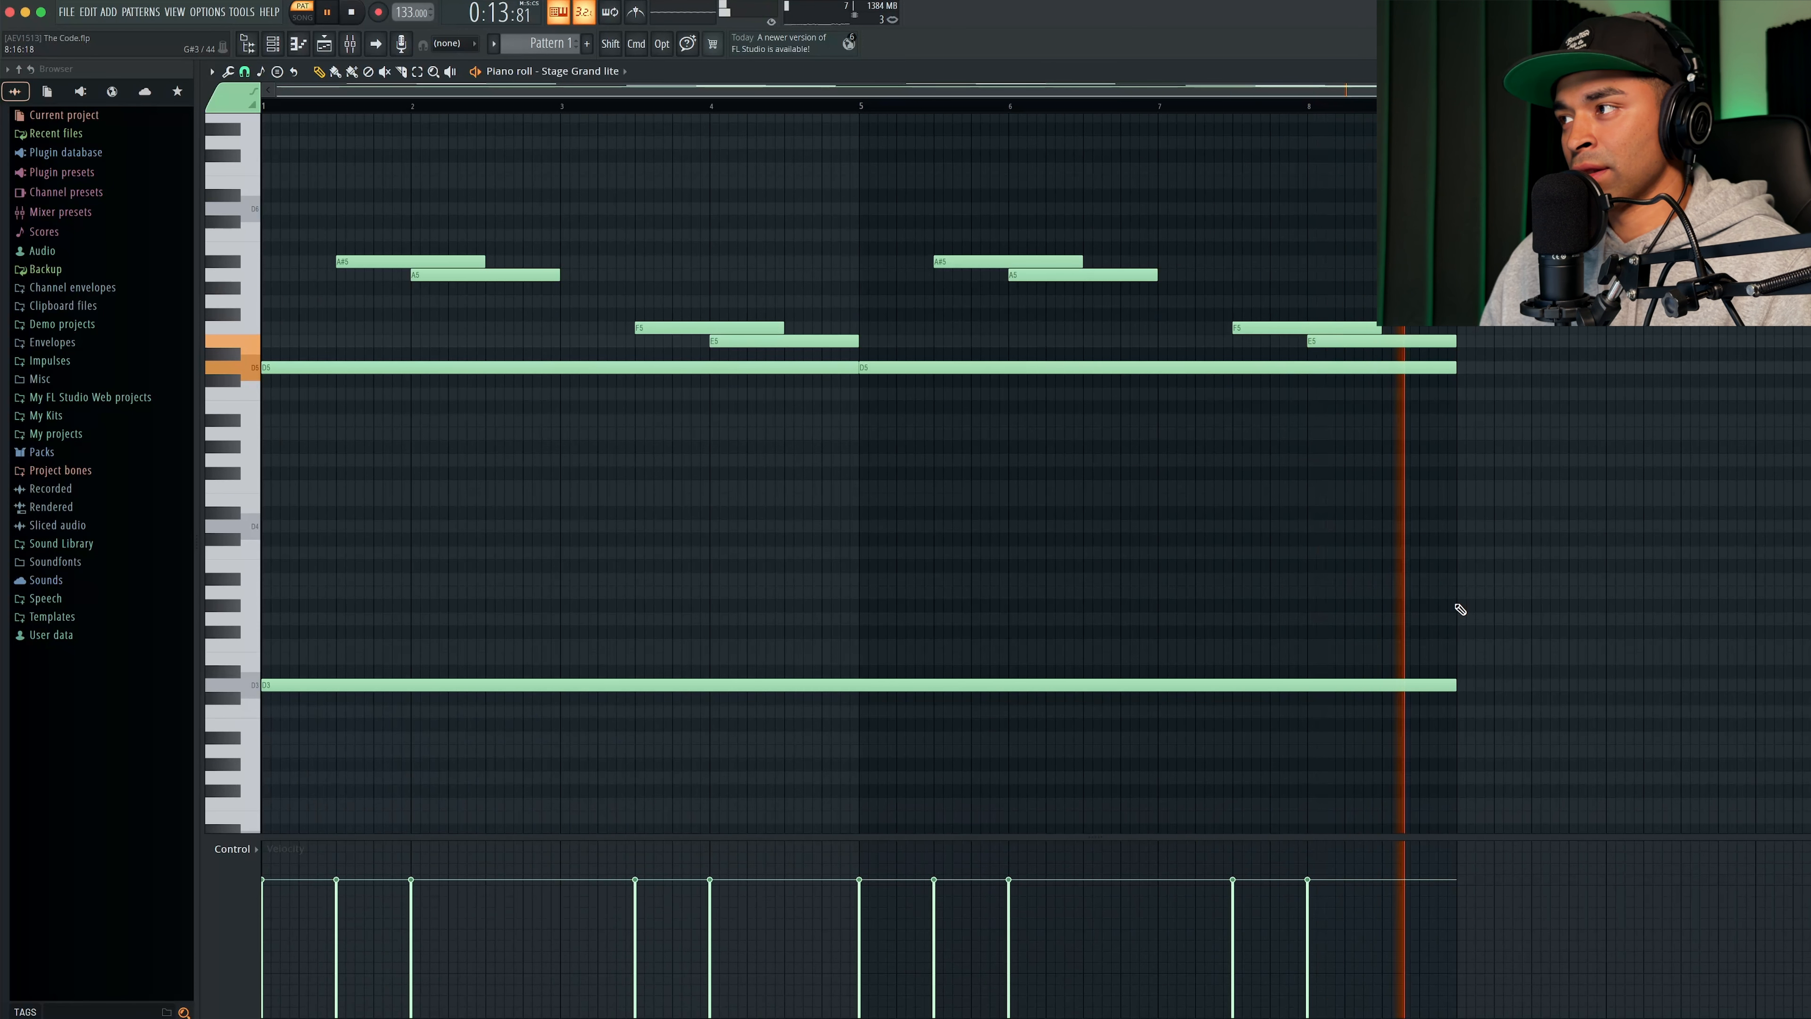
key(space)
drag(1455, 685, 1011, 680)
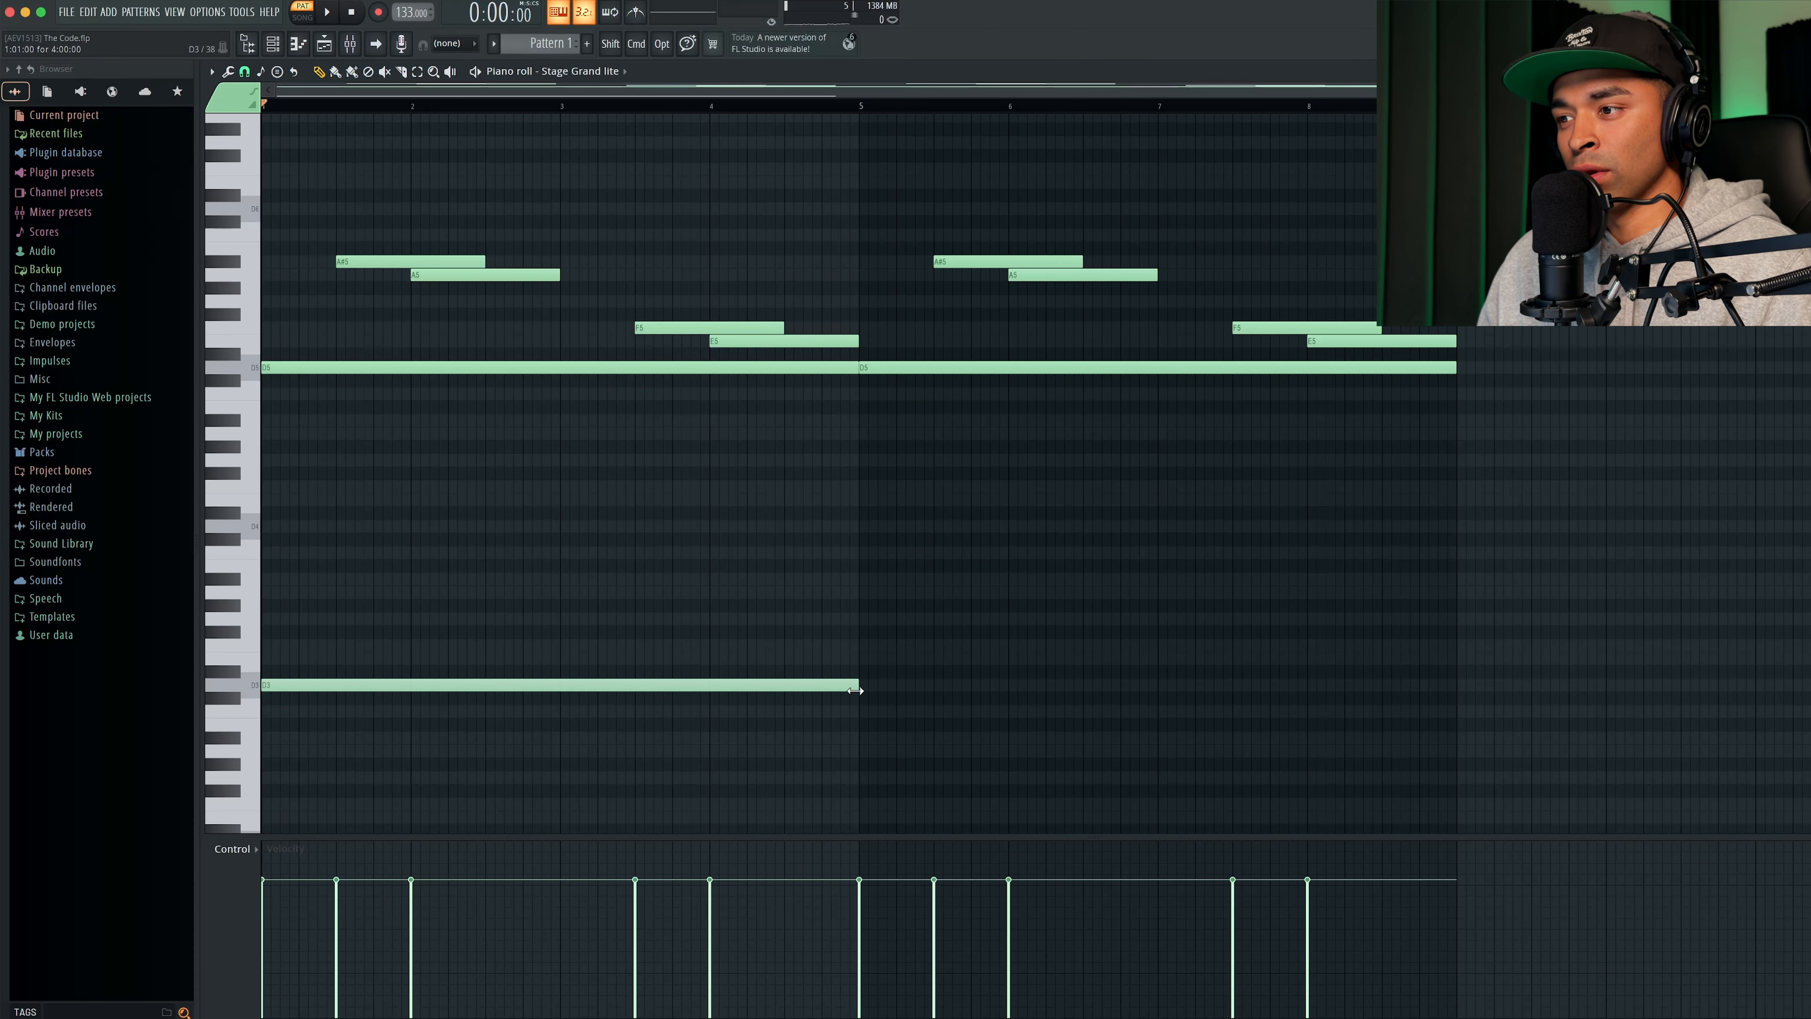
- Add a four-bar bass note at bar 5, auditioning A2 and settling on G2
scroll(859, 686, down, 3)
click(872, 673)
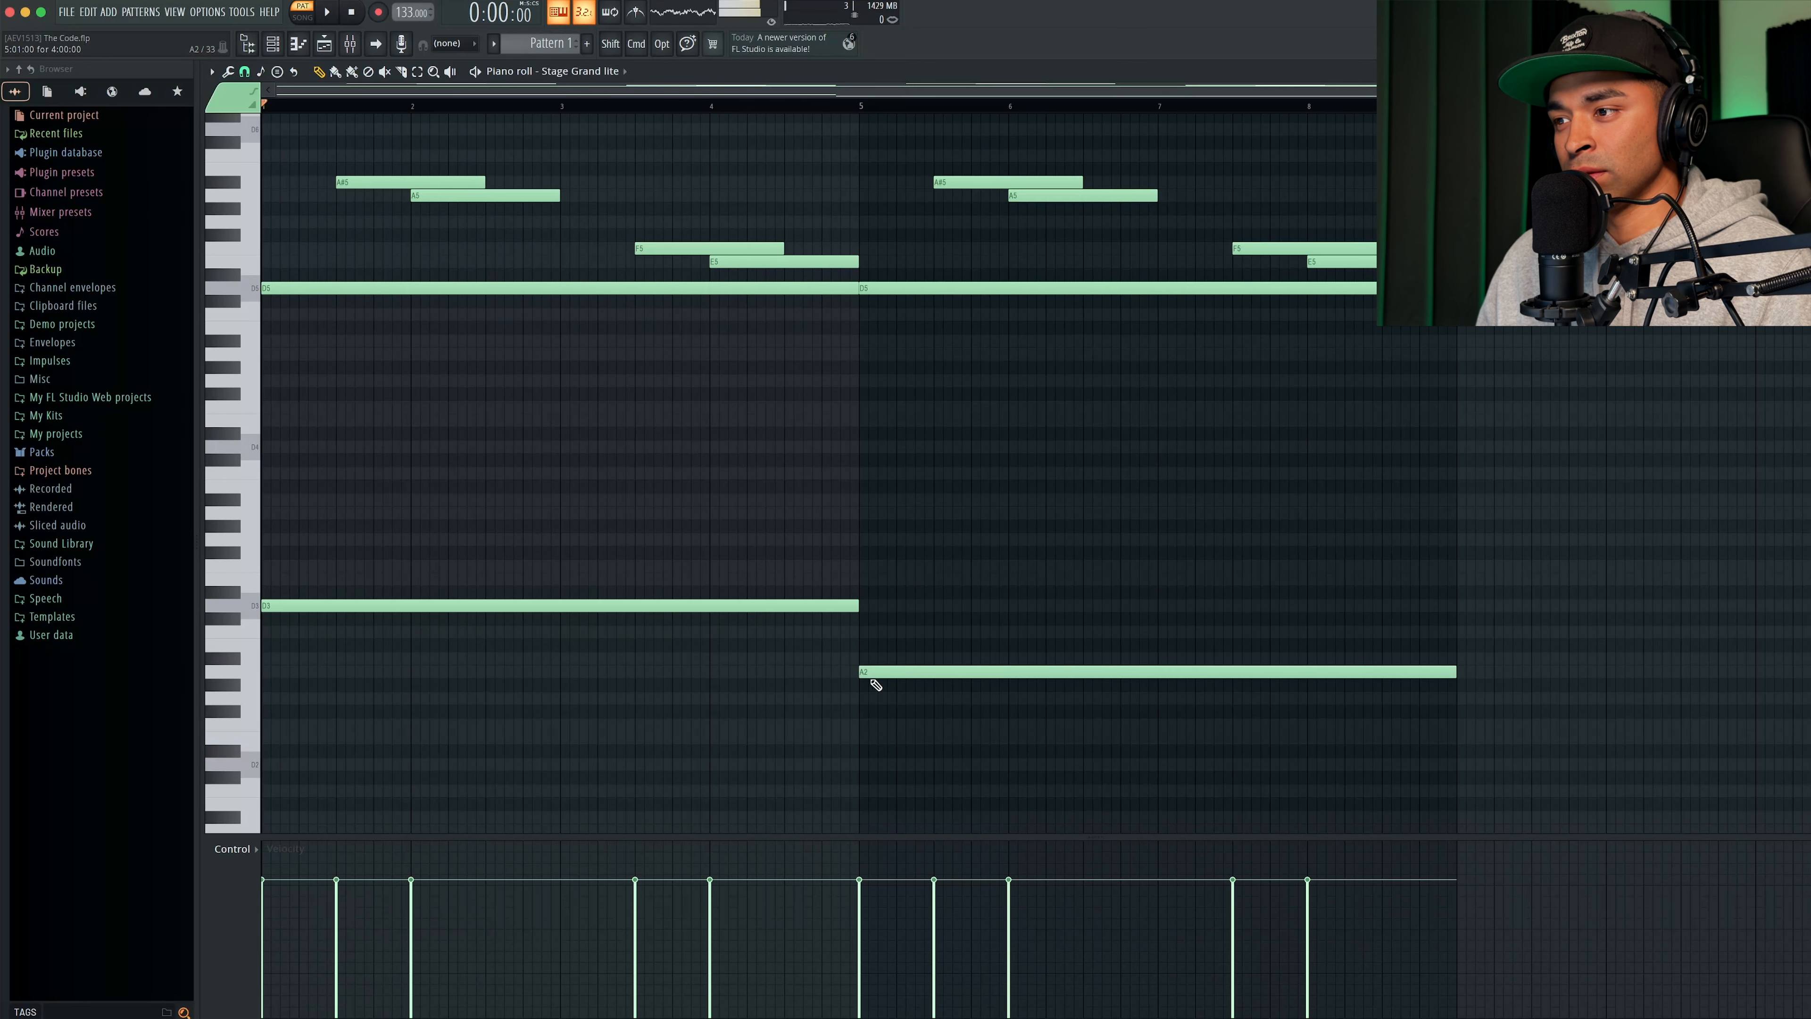
mouse_move(878, 676)
mouse_down()
mouse_move(876, 703)
mouse_move(878, 634)
mouse_move(878, 674)
mouse_up()
key(space)
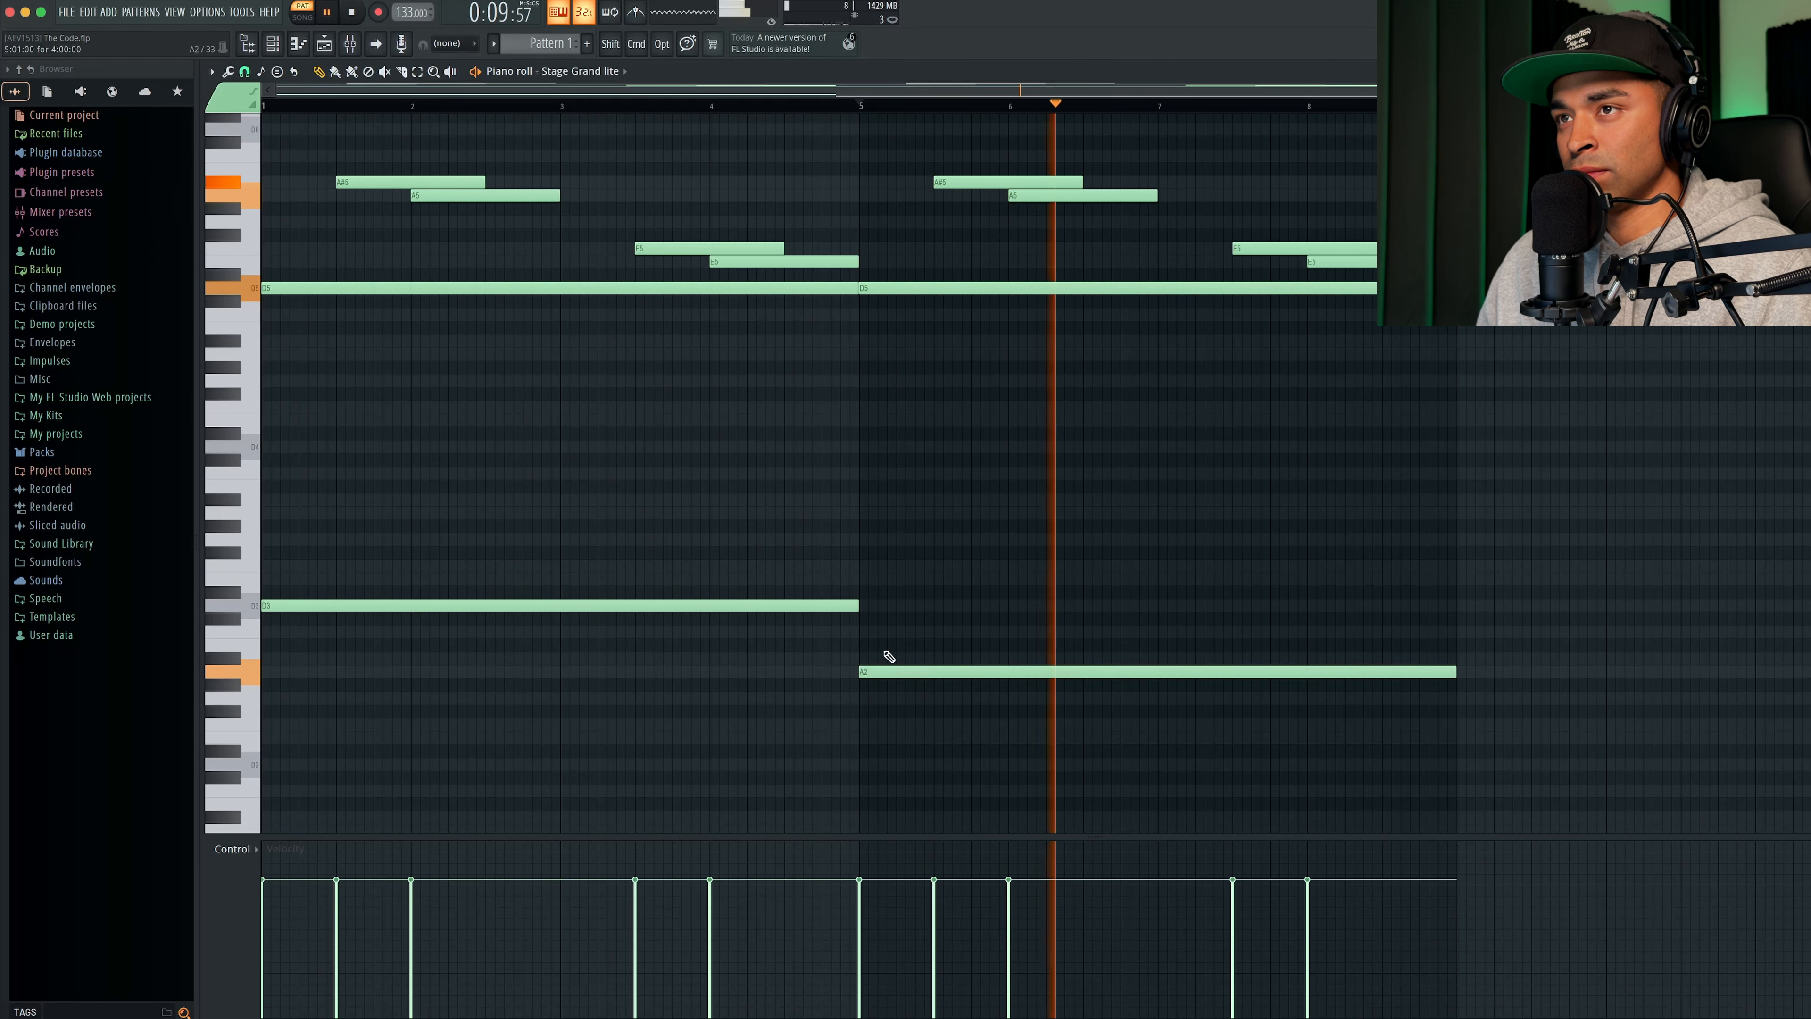
click(351, 12)
key(space)
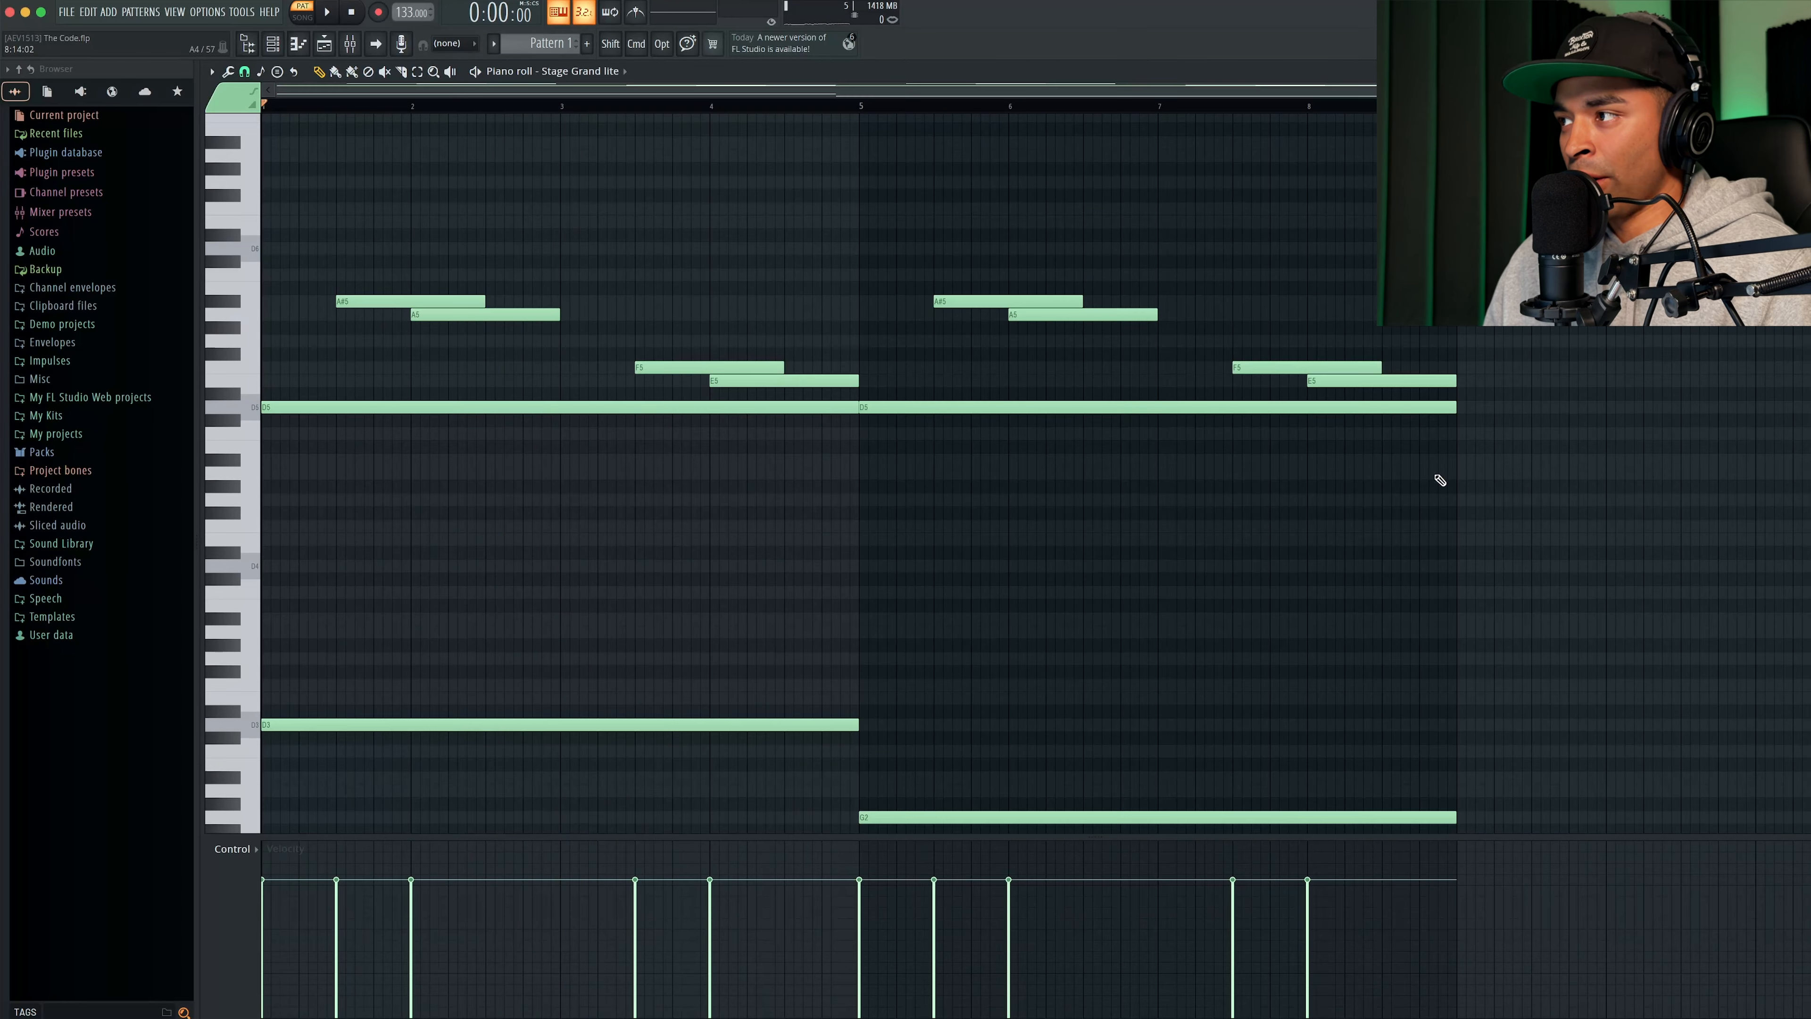
- Select all the piano notes above the bass and randomize their velocities
drag(1571, 468, 386, 237)
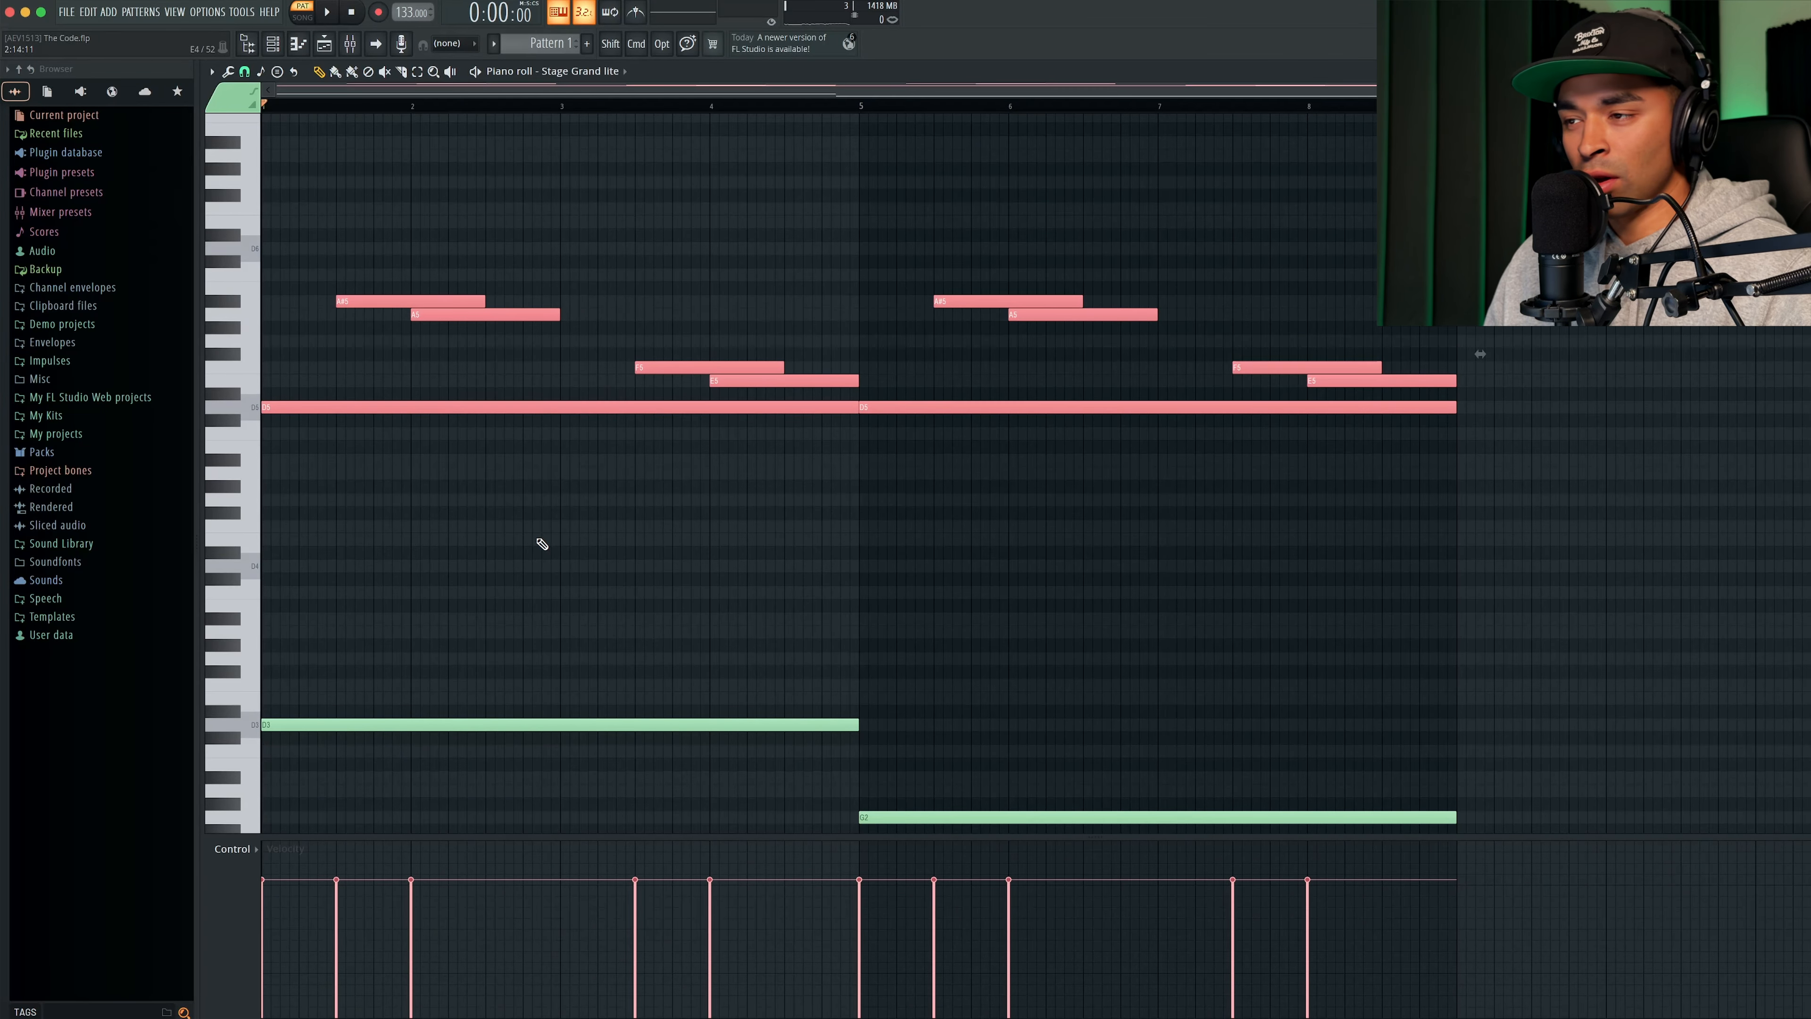
key(alt+r)
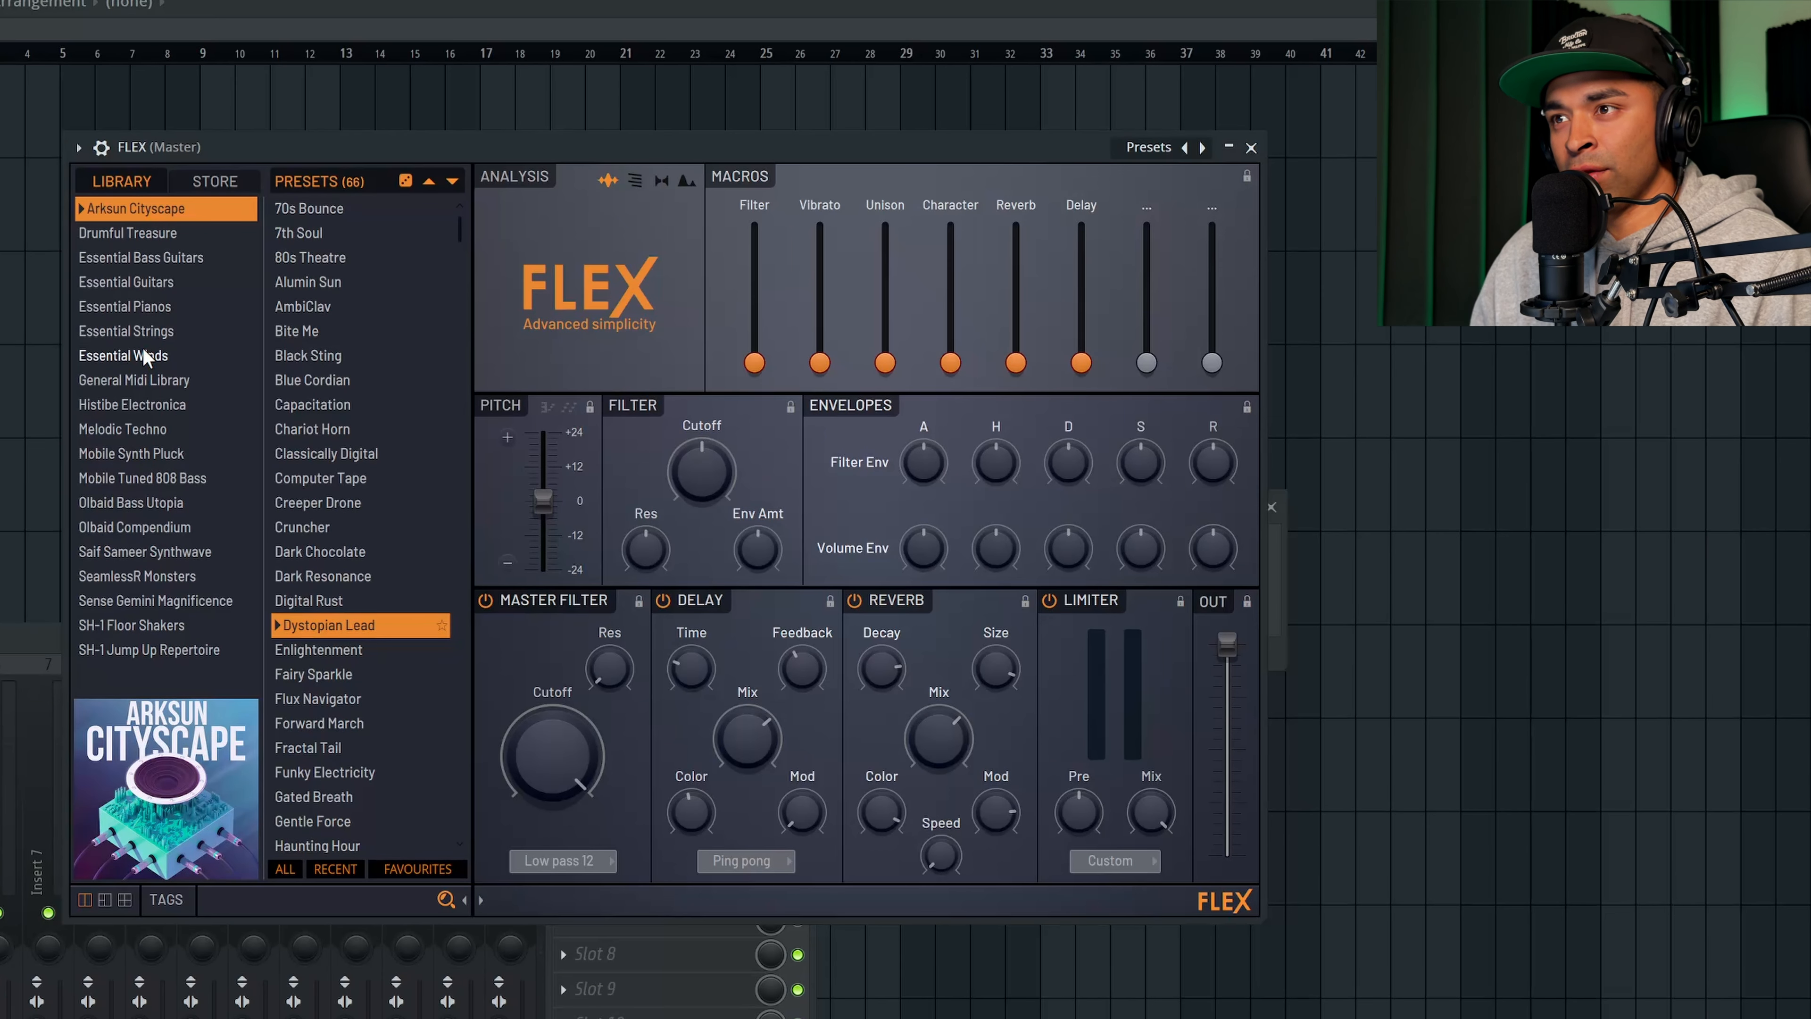
- Load the All Strings Sustain preset from the Essential Strings library in the new FLEX channel
click(148, 333)
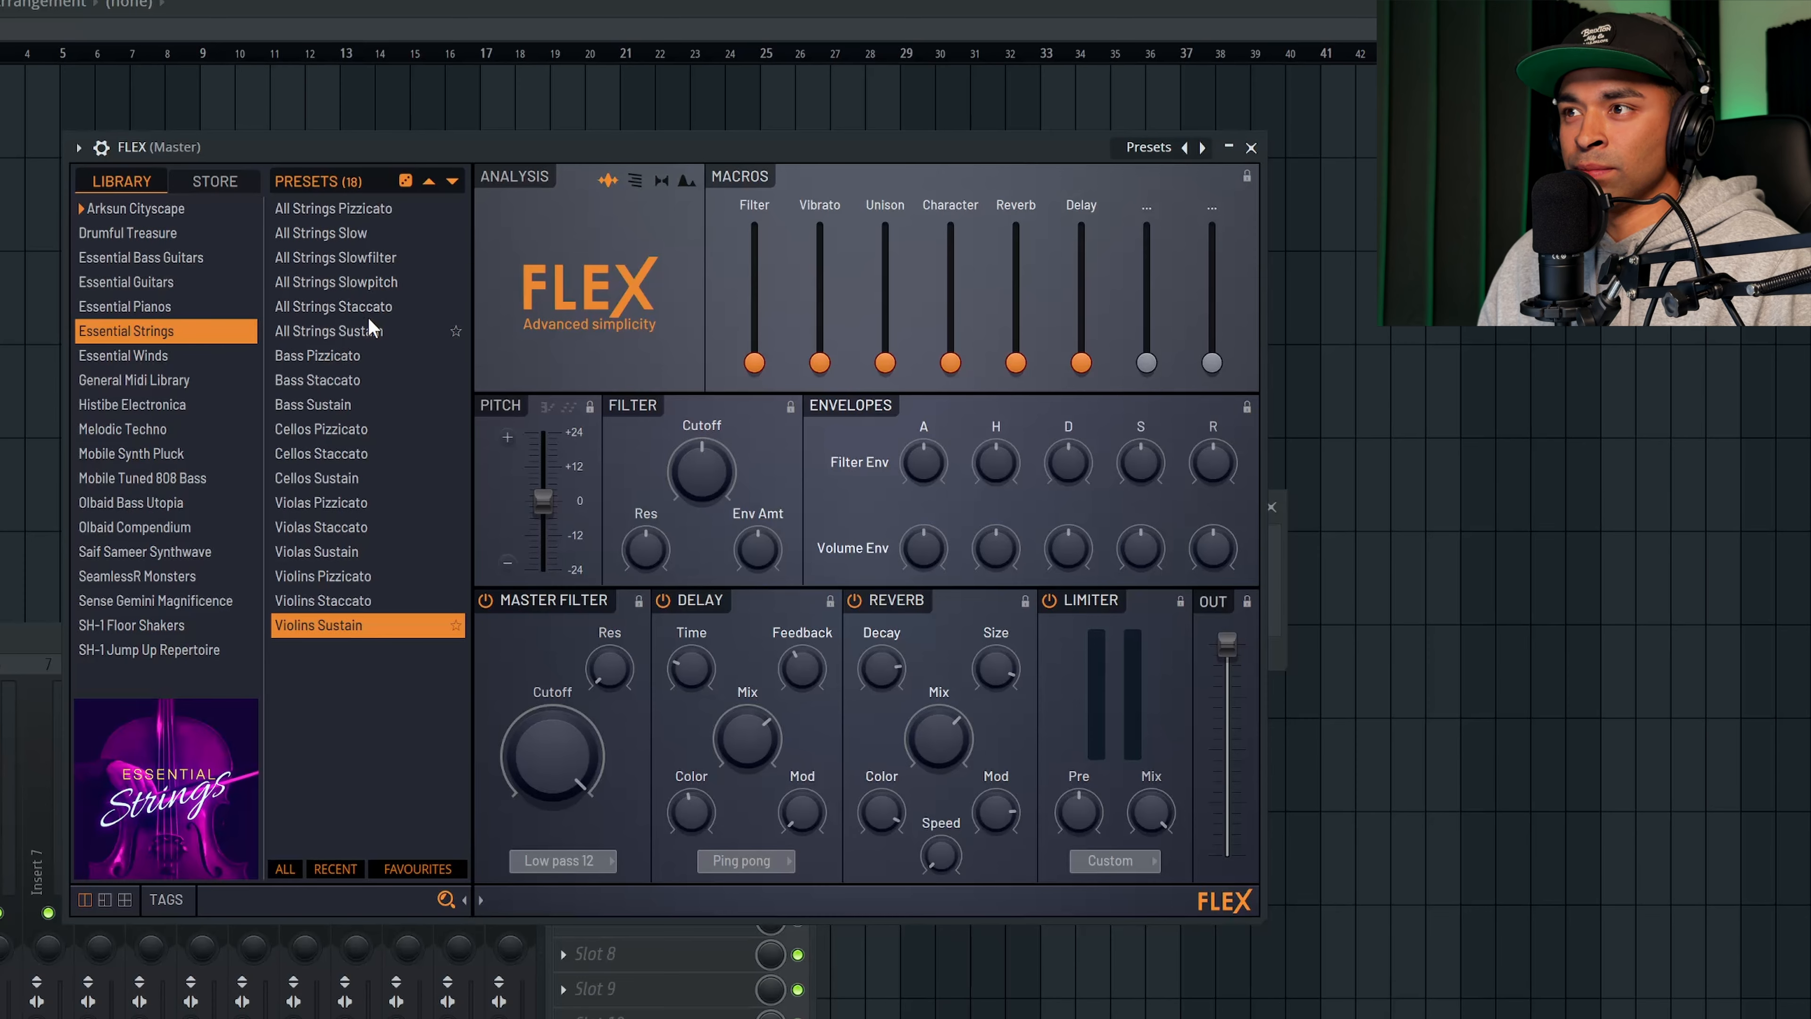
click(344, 333)
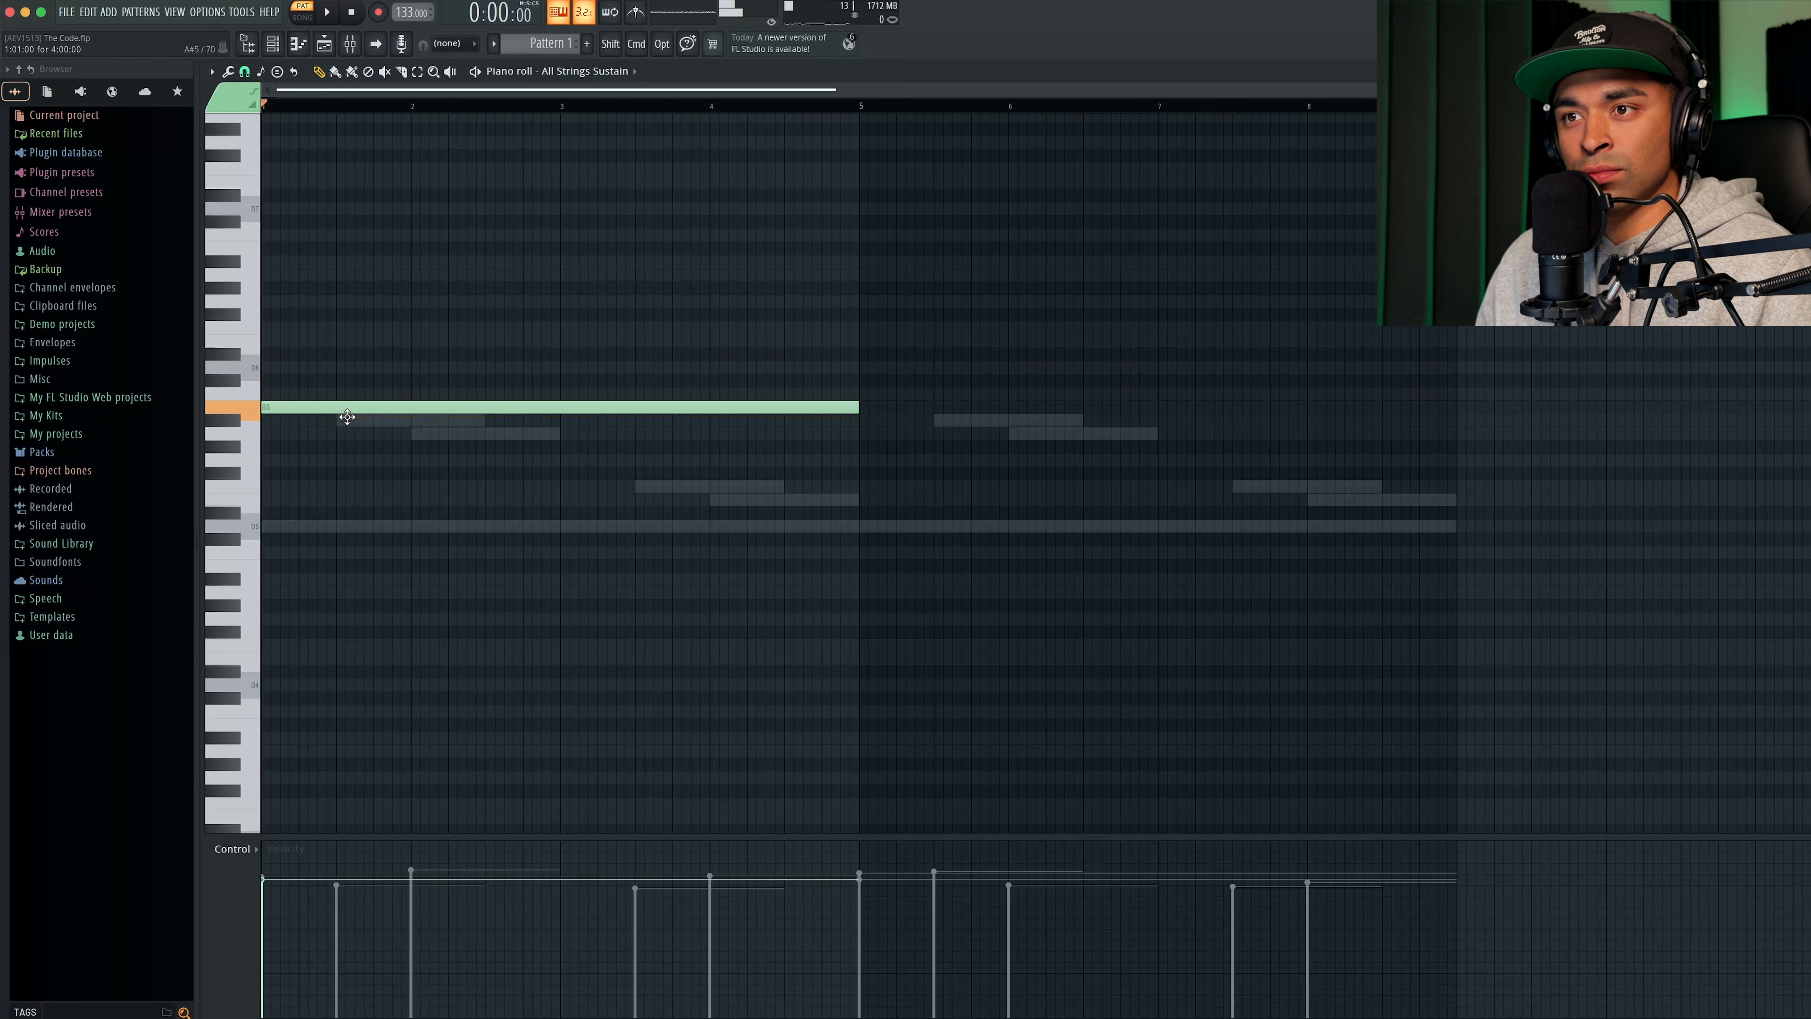
- Write a strings line with A#5 at bar 1, A5 at bar 2 and D5 halfway through bar 4, and repeat it from bar 5
click(346, 425)
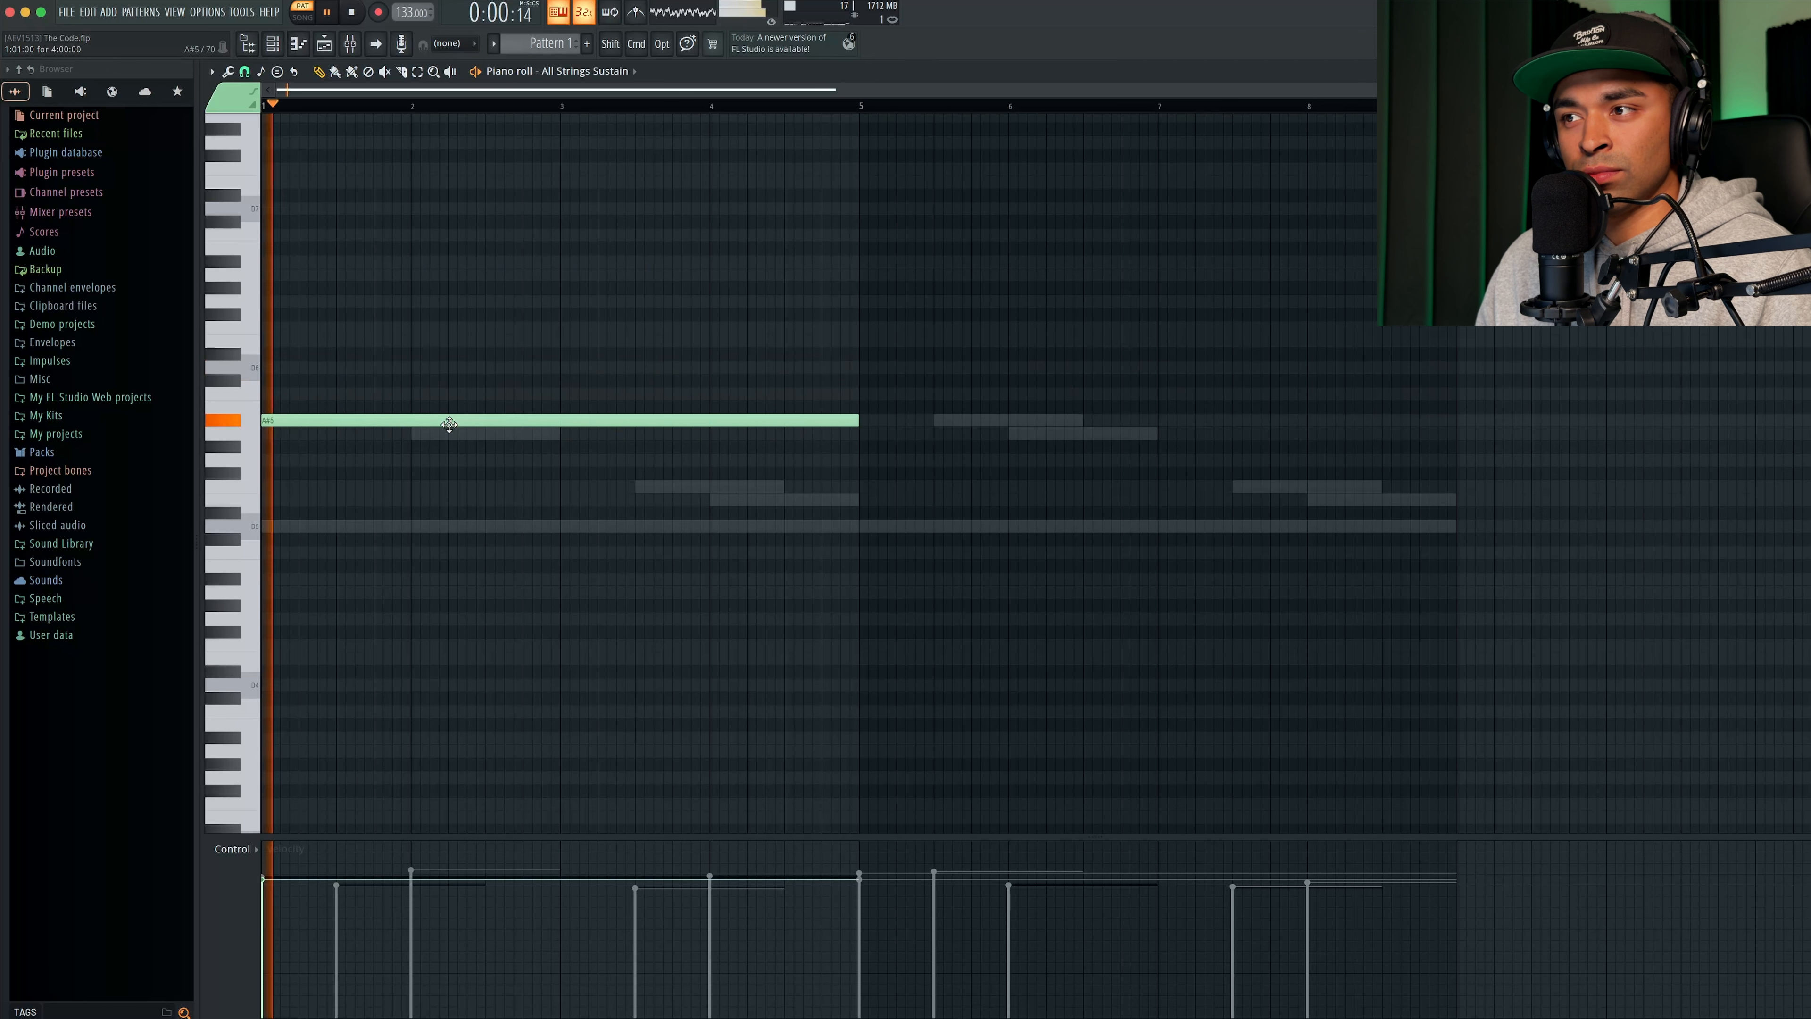
drag(858, 421, 373, 430)
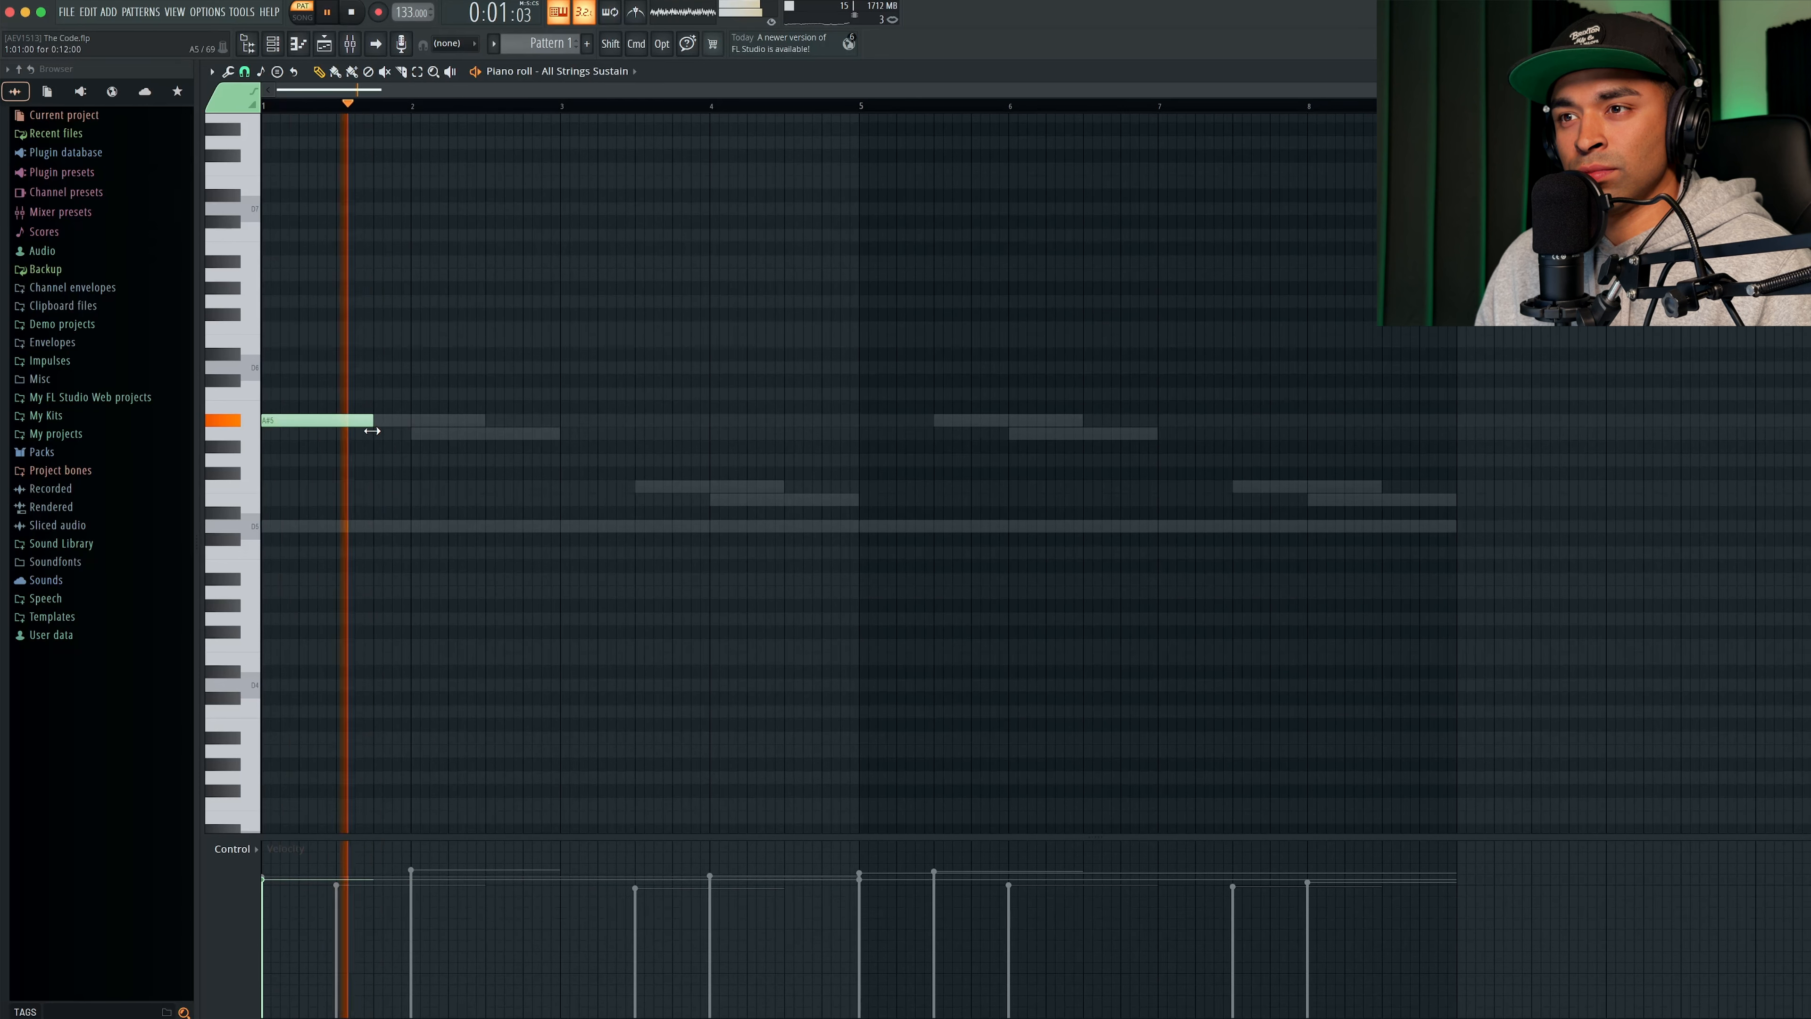
click(378, 367)
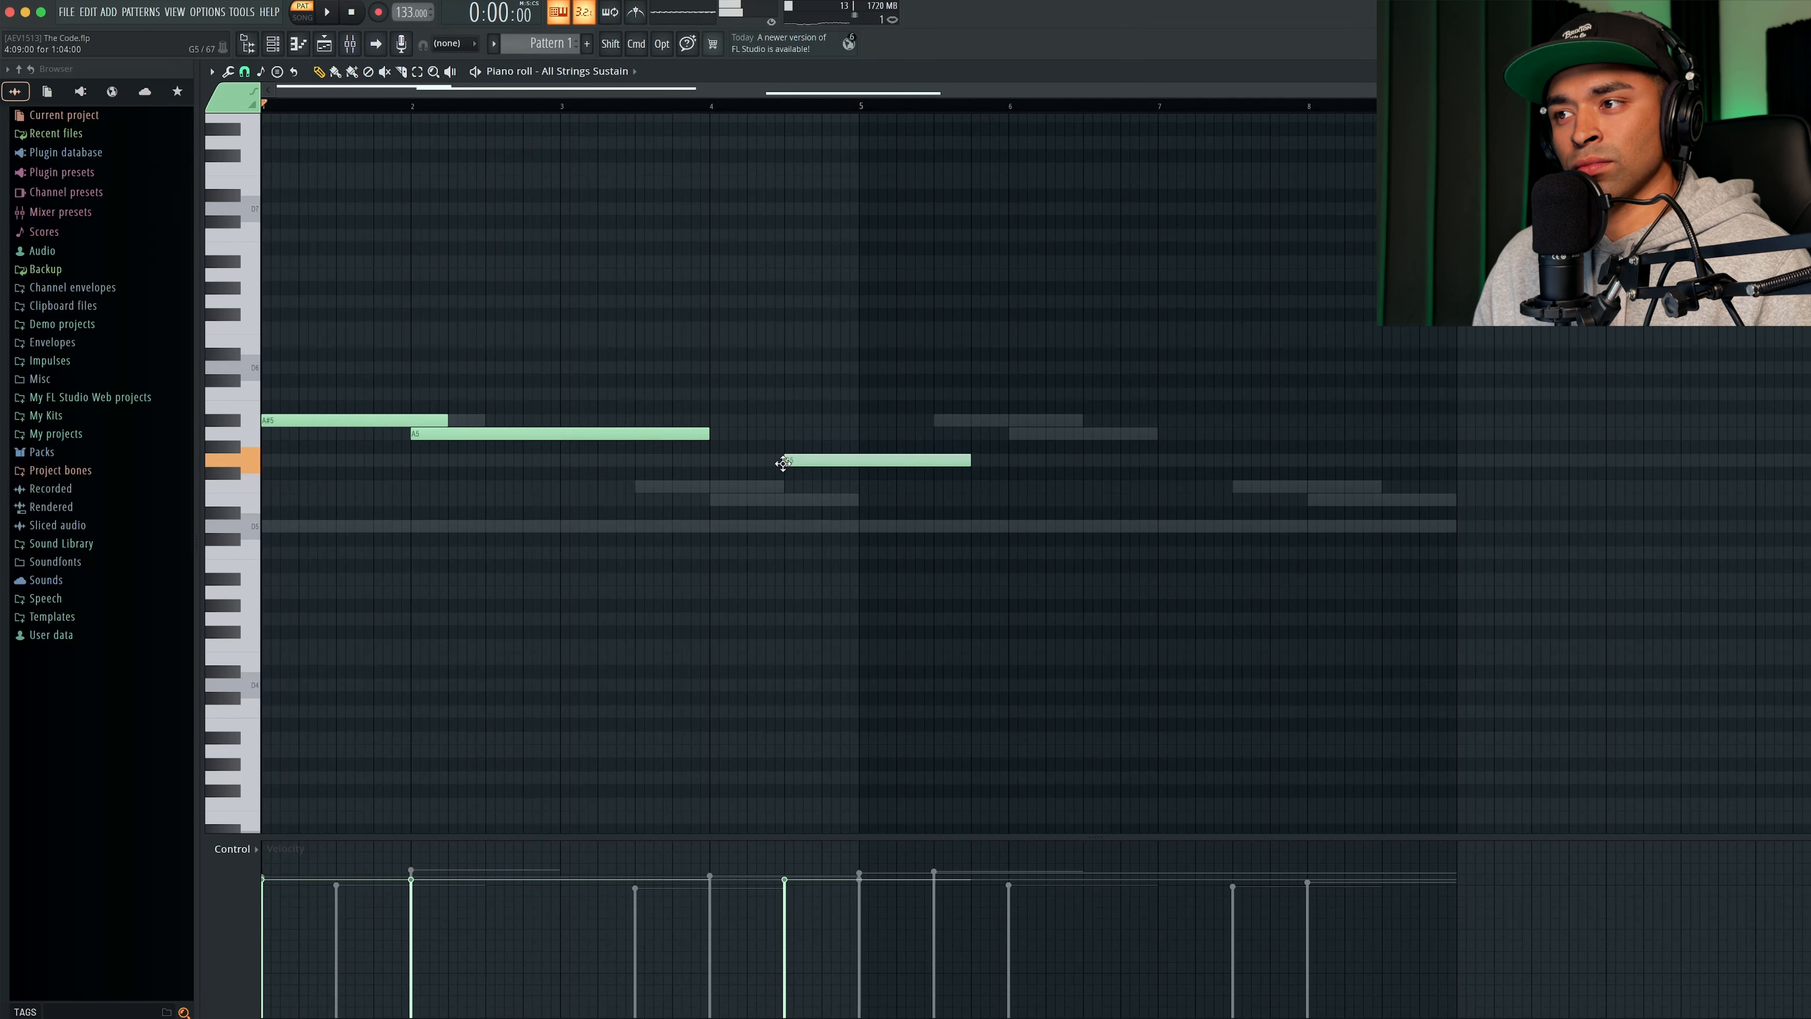
drag(783, 475, 783, 536)
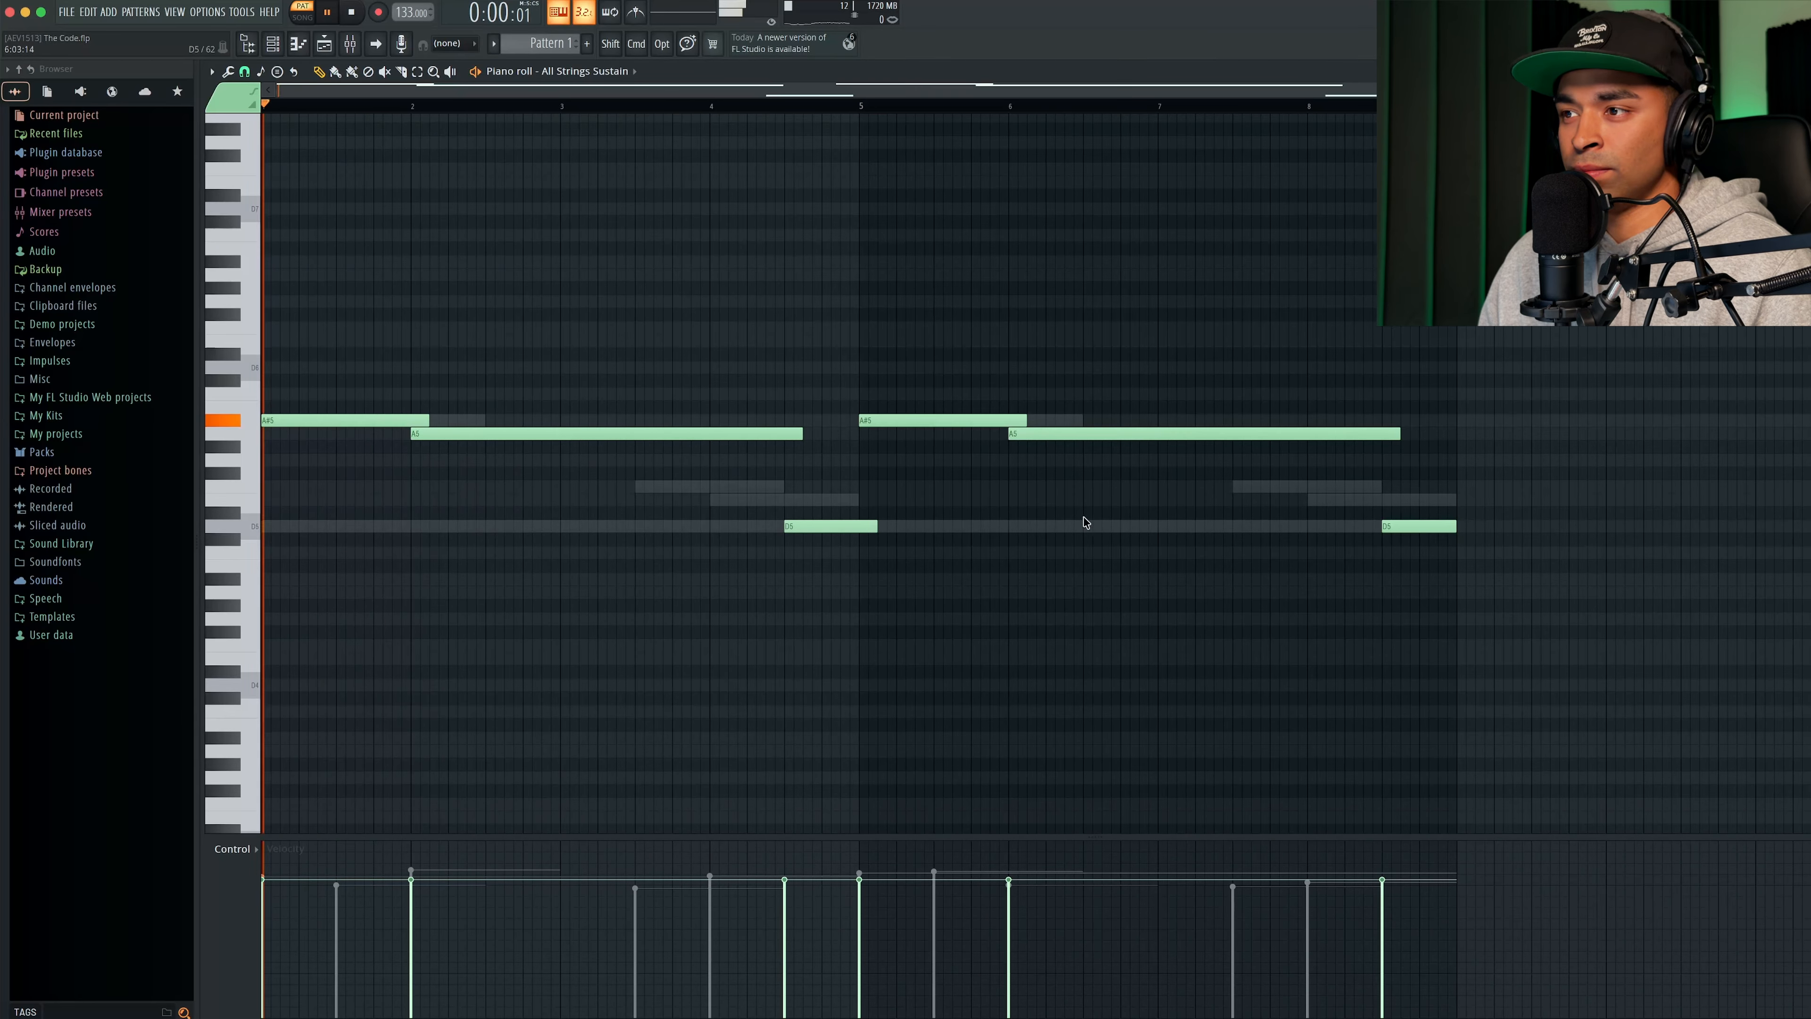
key(space)
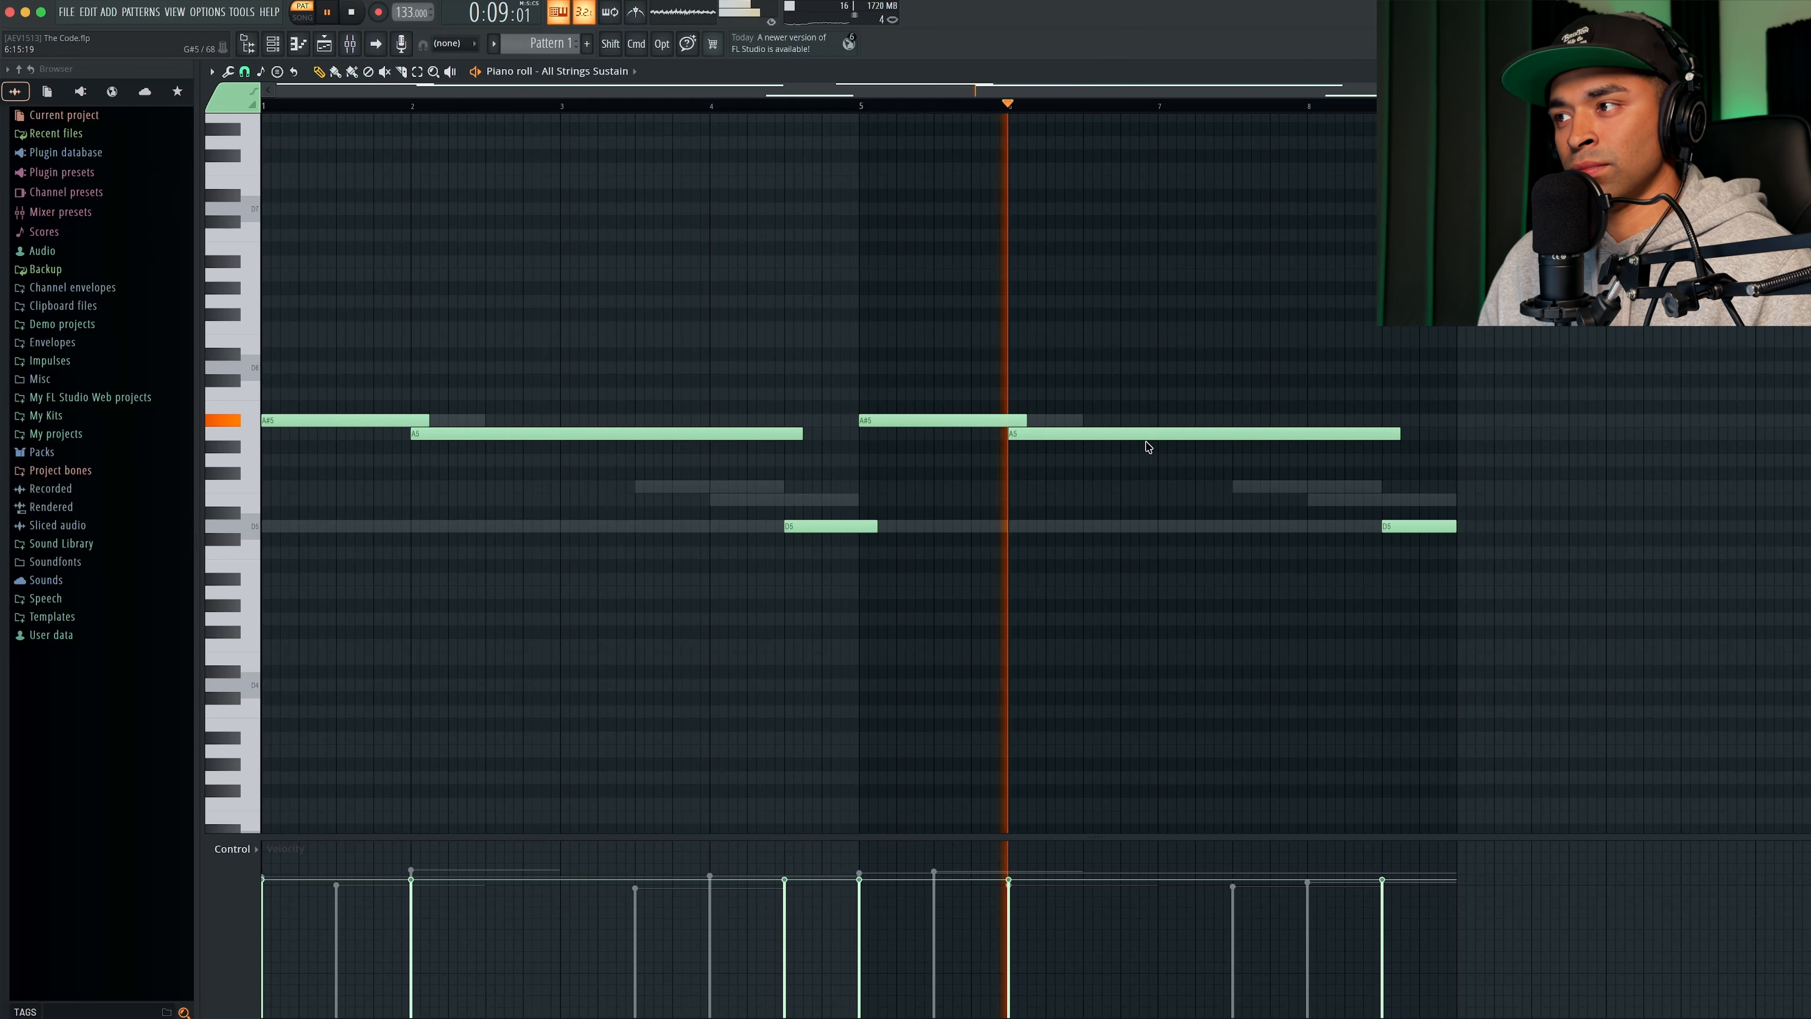
key(space)
- Copy the whole strings line two octaves lower and play the layered result
scroll(816, 424, down, 5)
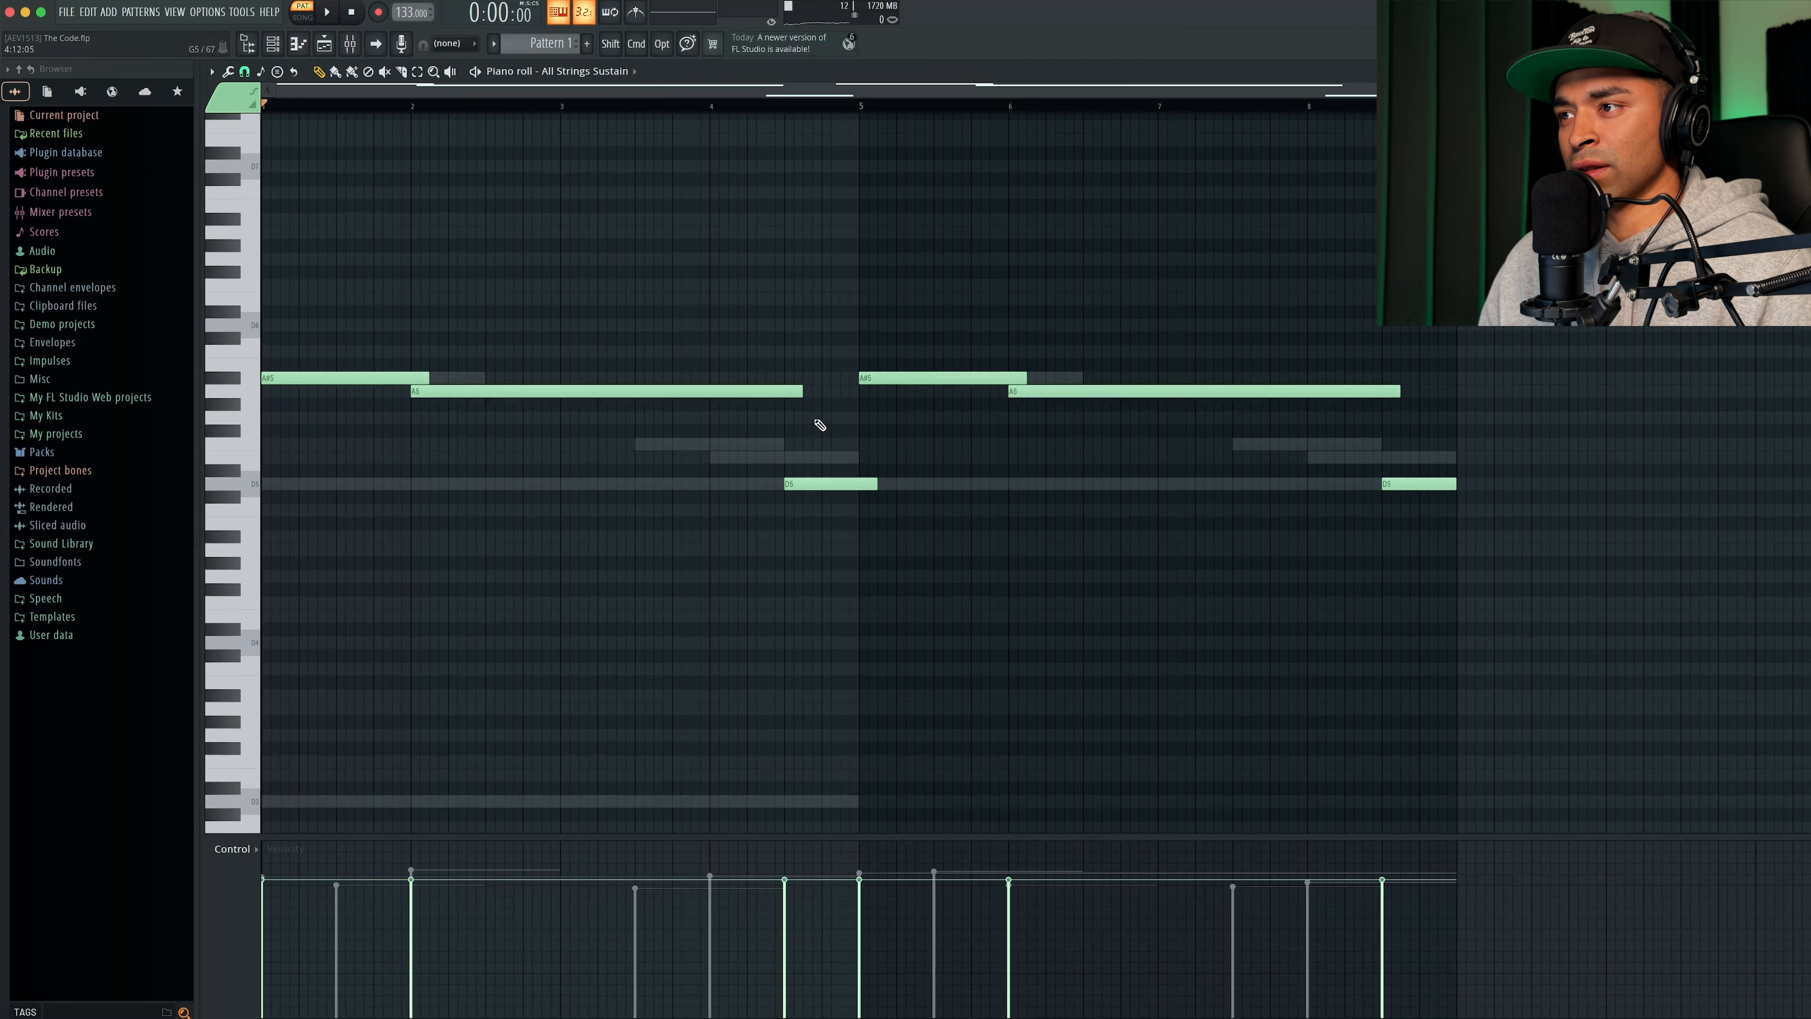
drag(1571, 466, 259, 377)
key(space)
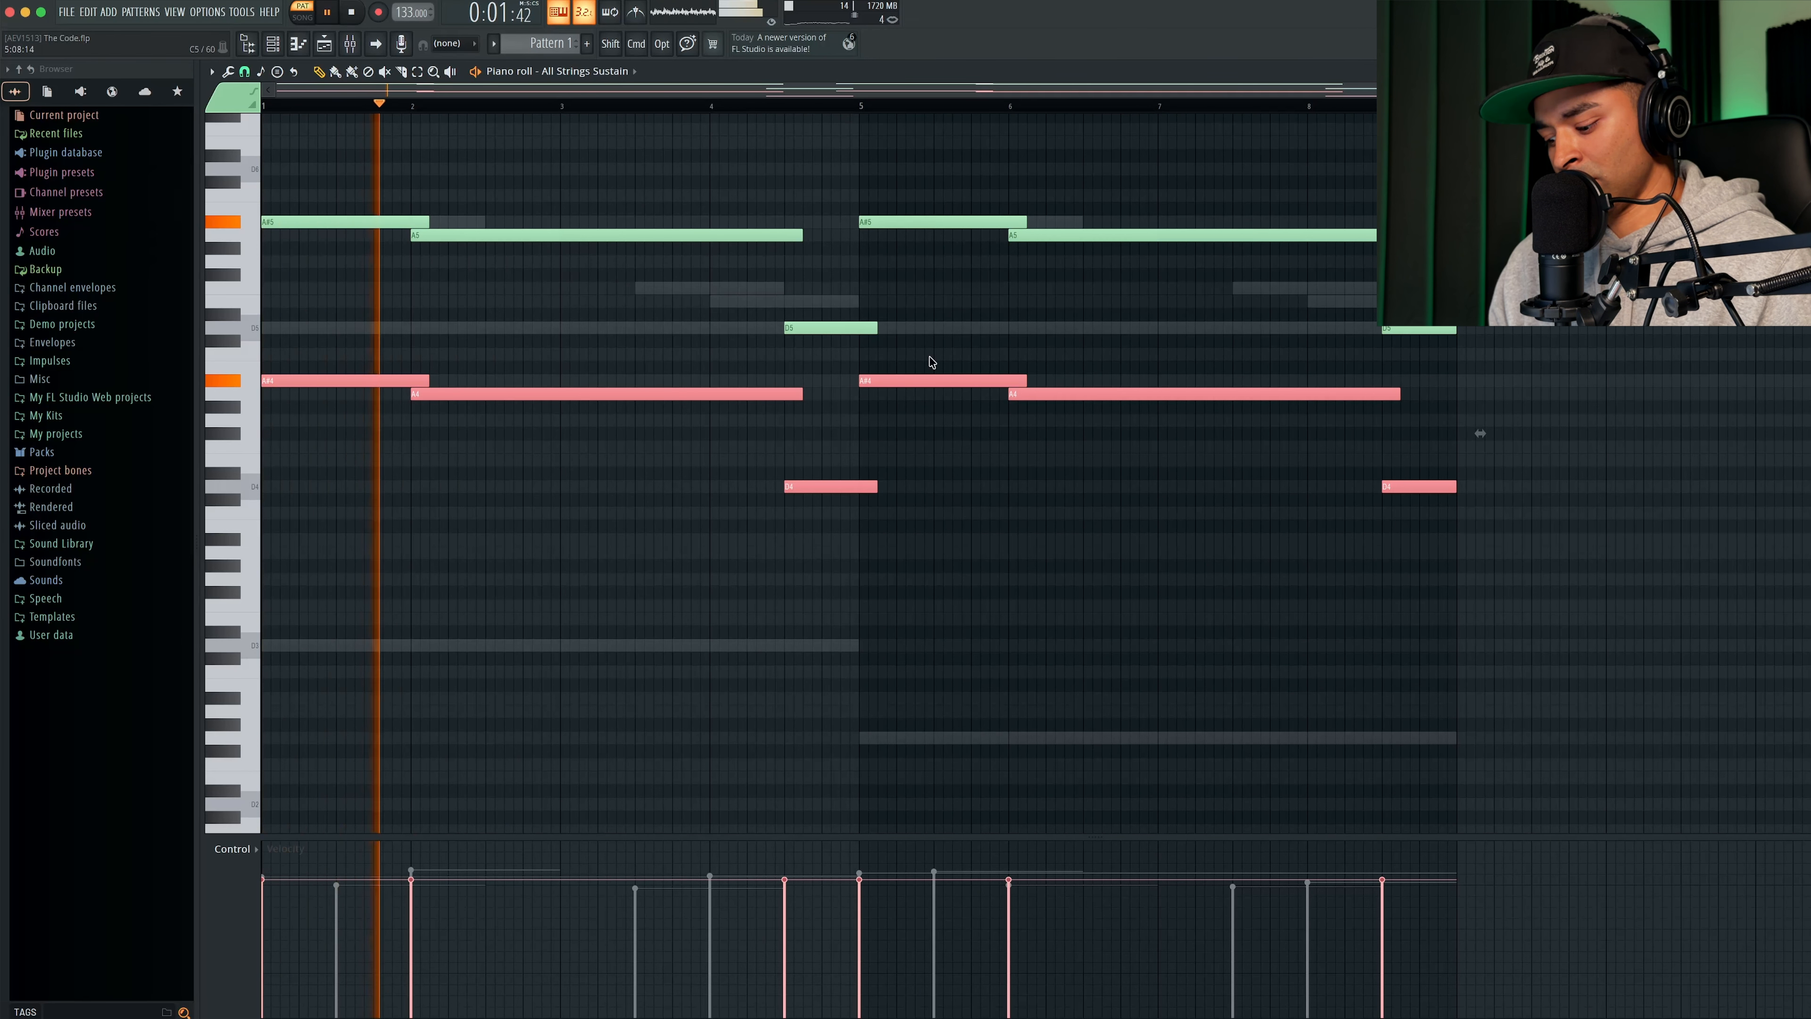
key(ctrl+Down)
key(space)
key(space)
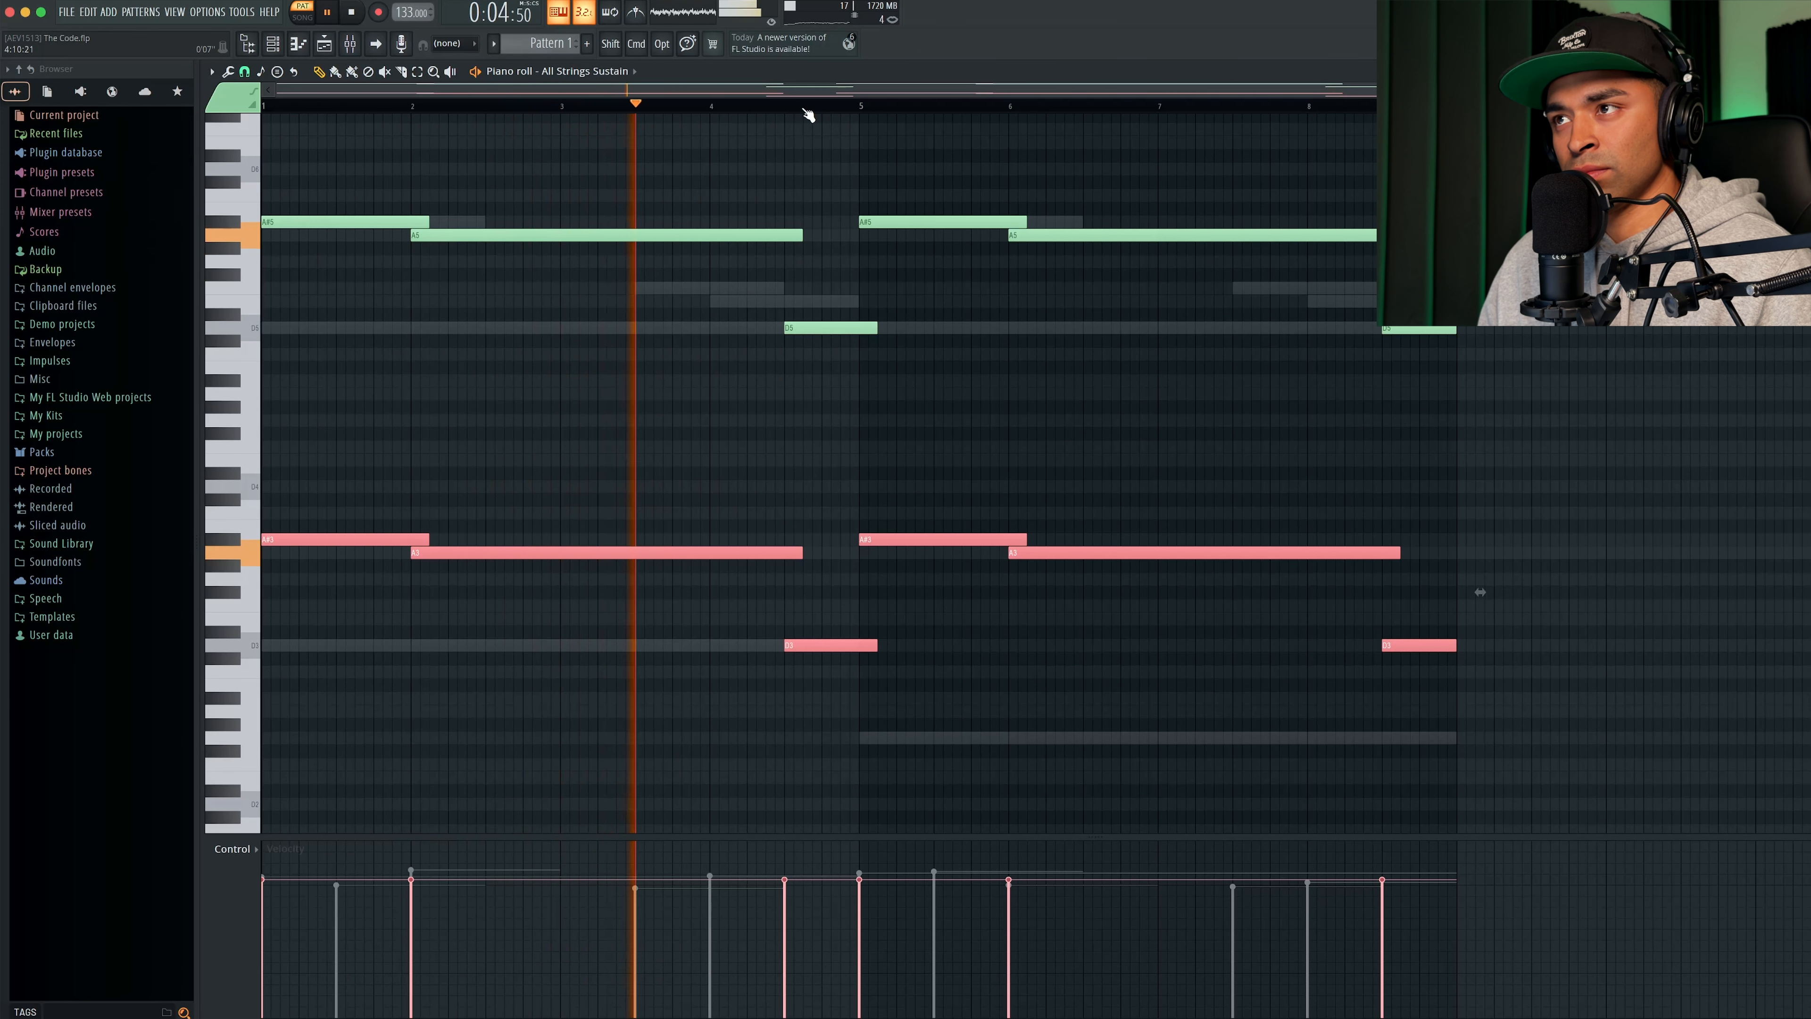
key(ctrl+d)
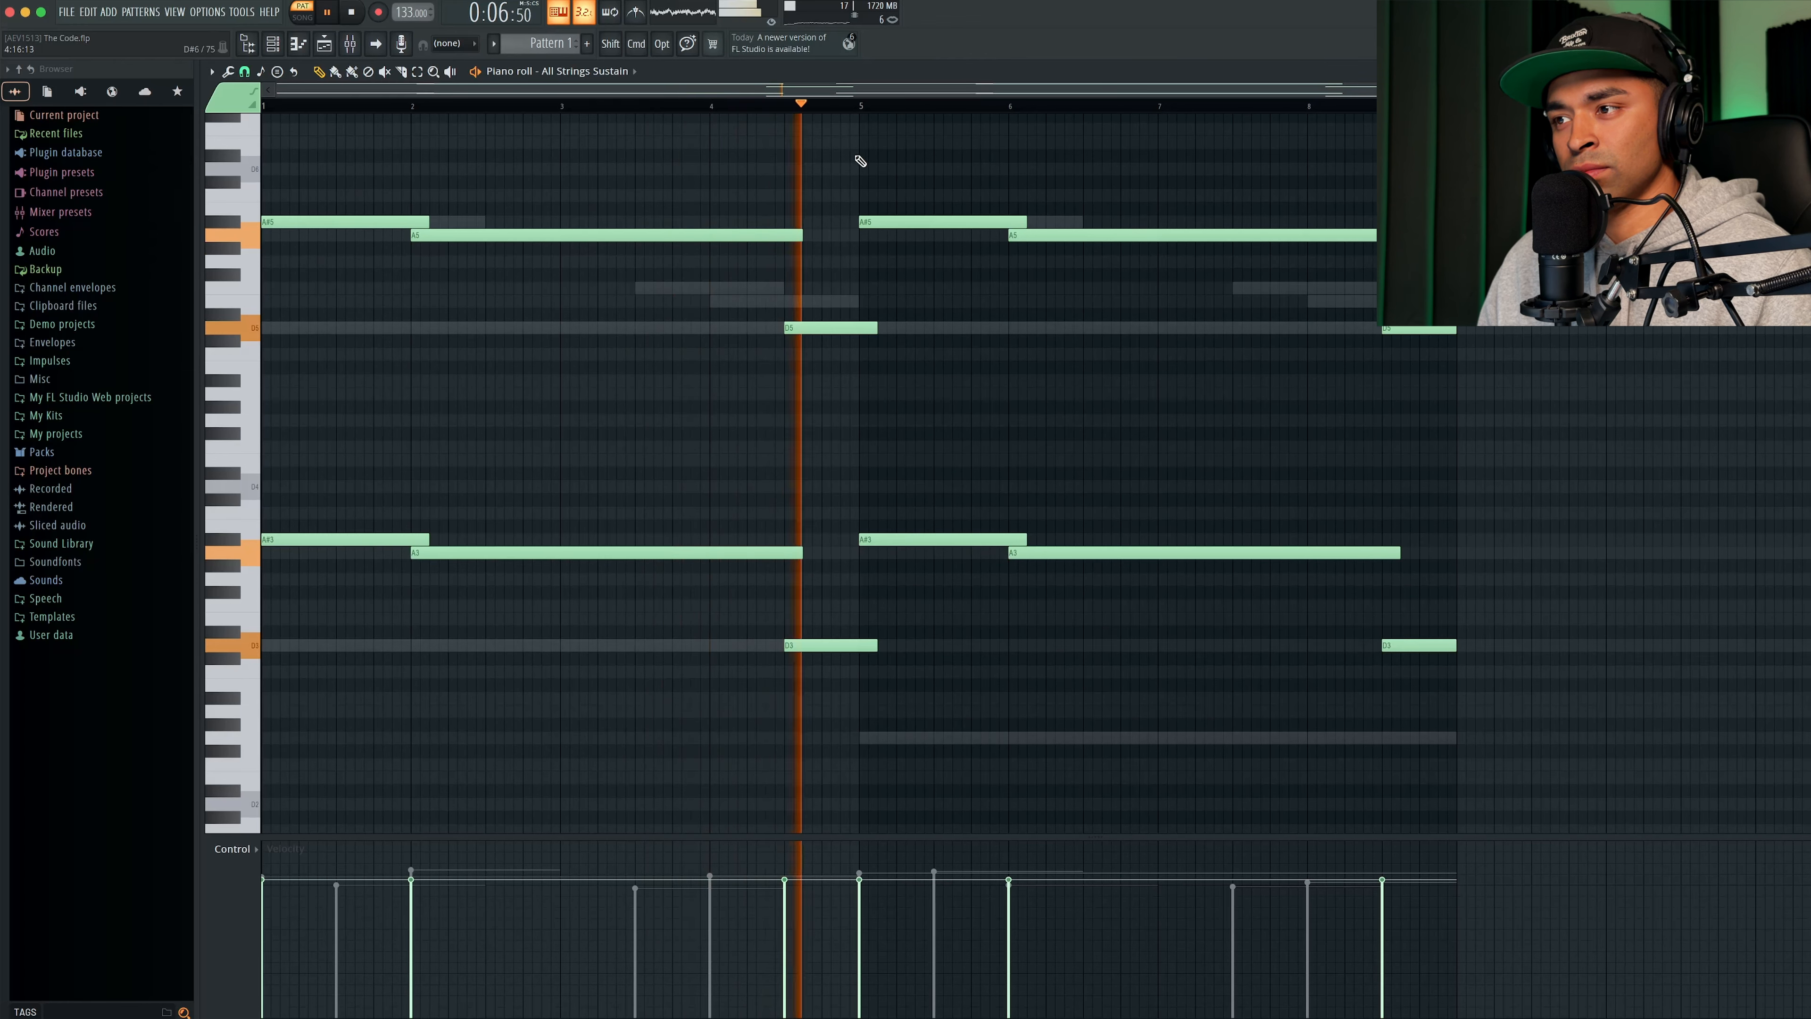
- Add Fruity Parametric EQ 2 to the strings insert's slot 3, roll off lows around 342 Hz and dip about 1.7 dB near 2905 Hz
click(298, 46)
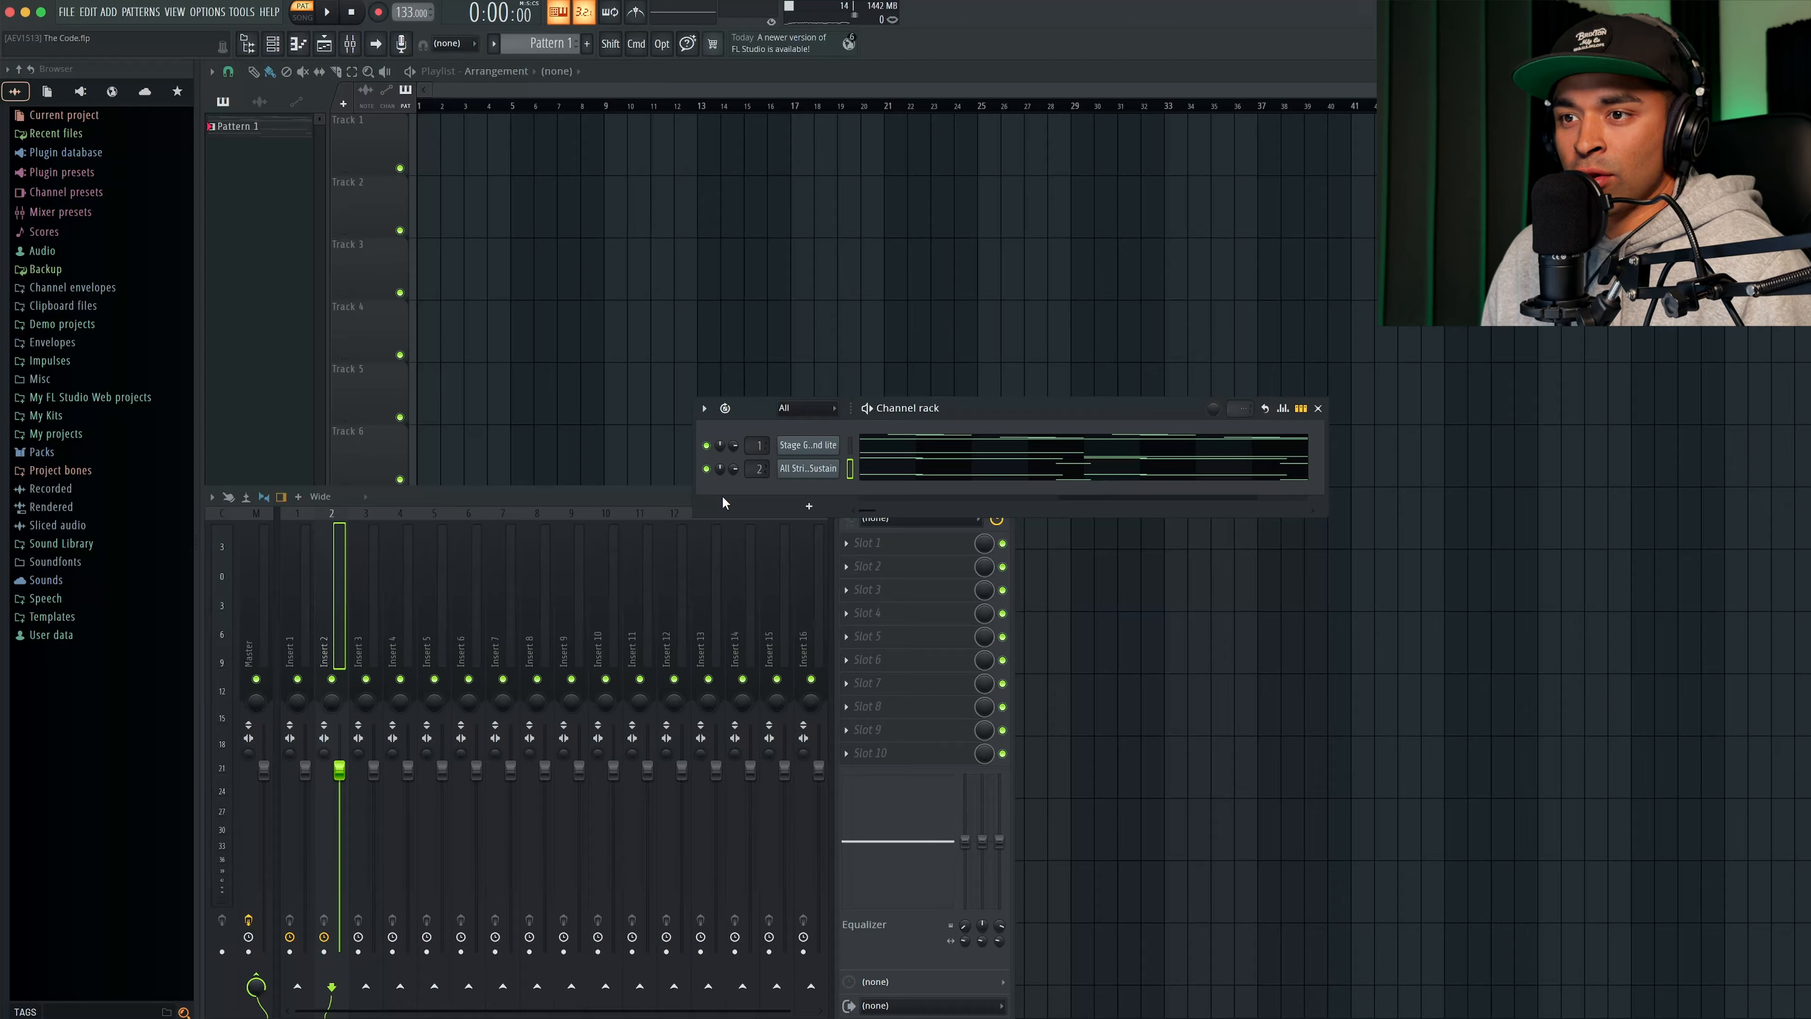
click(868, 589)
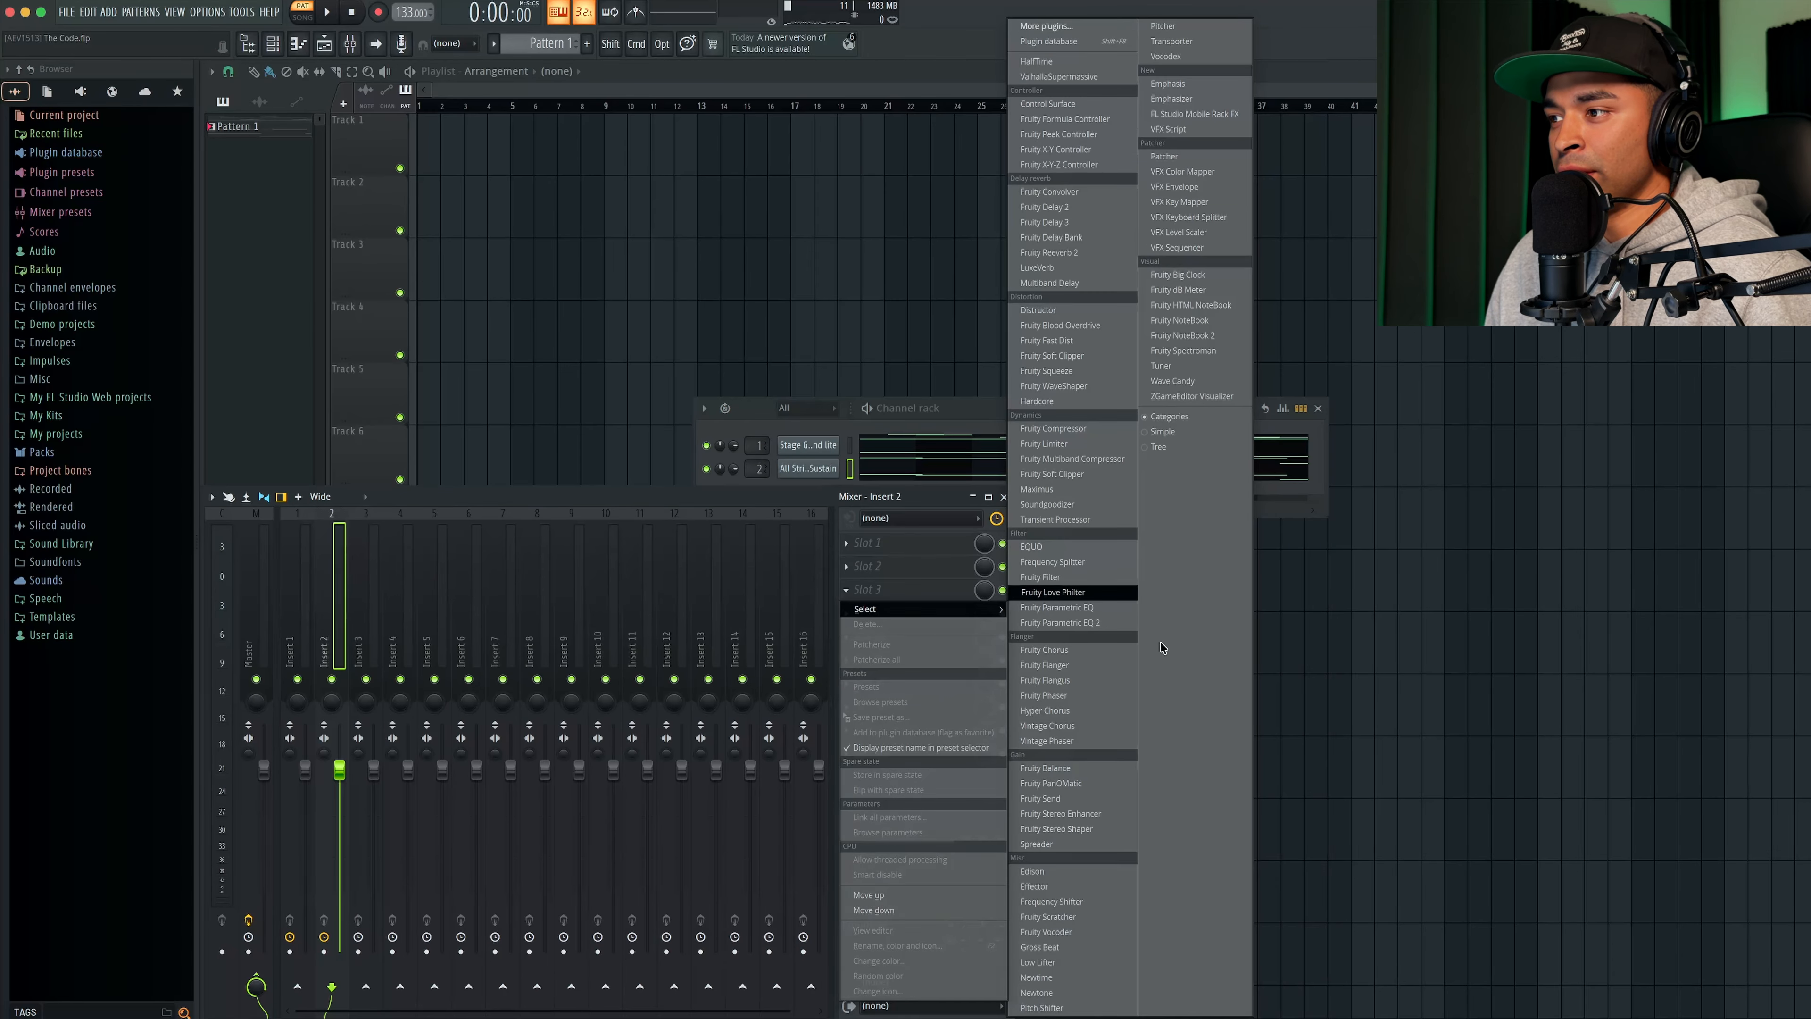
click(1093, 623)
key(space)
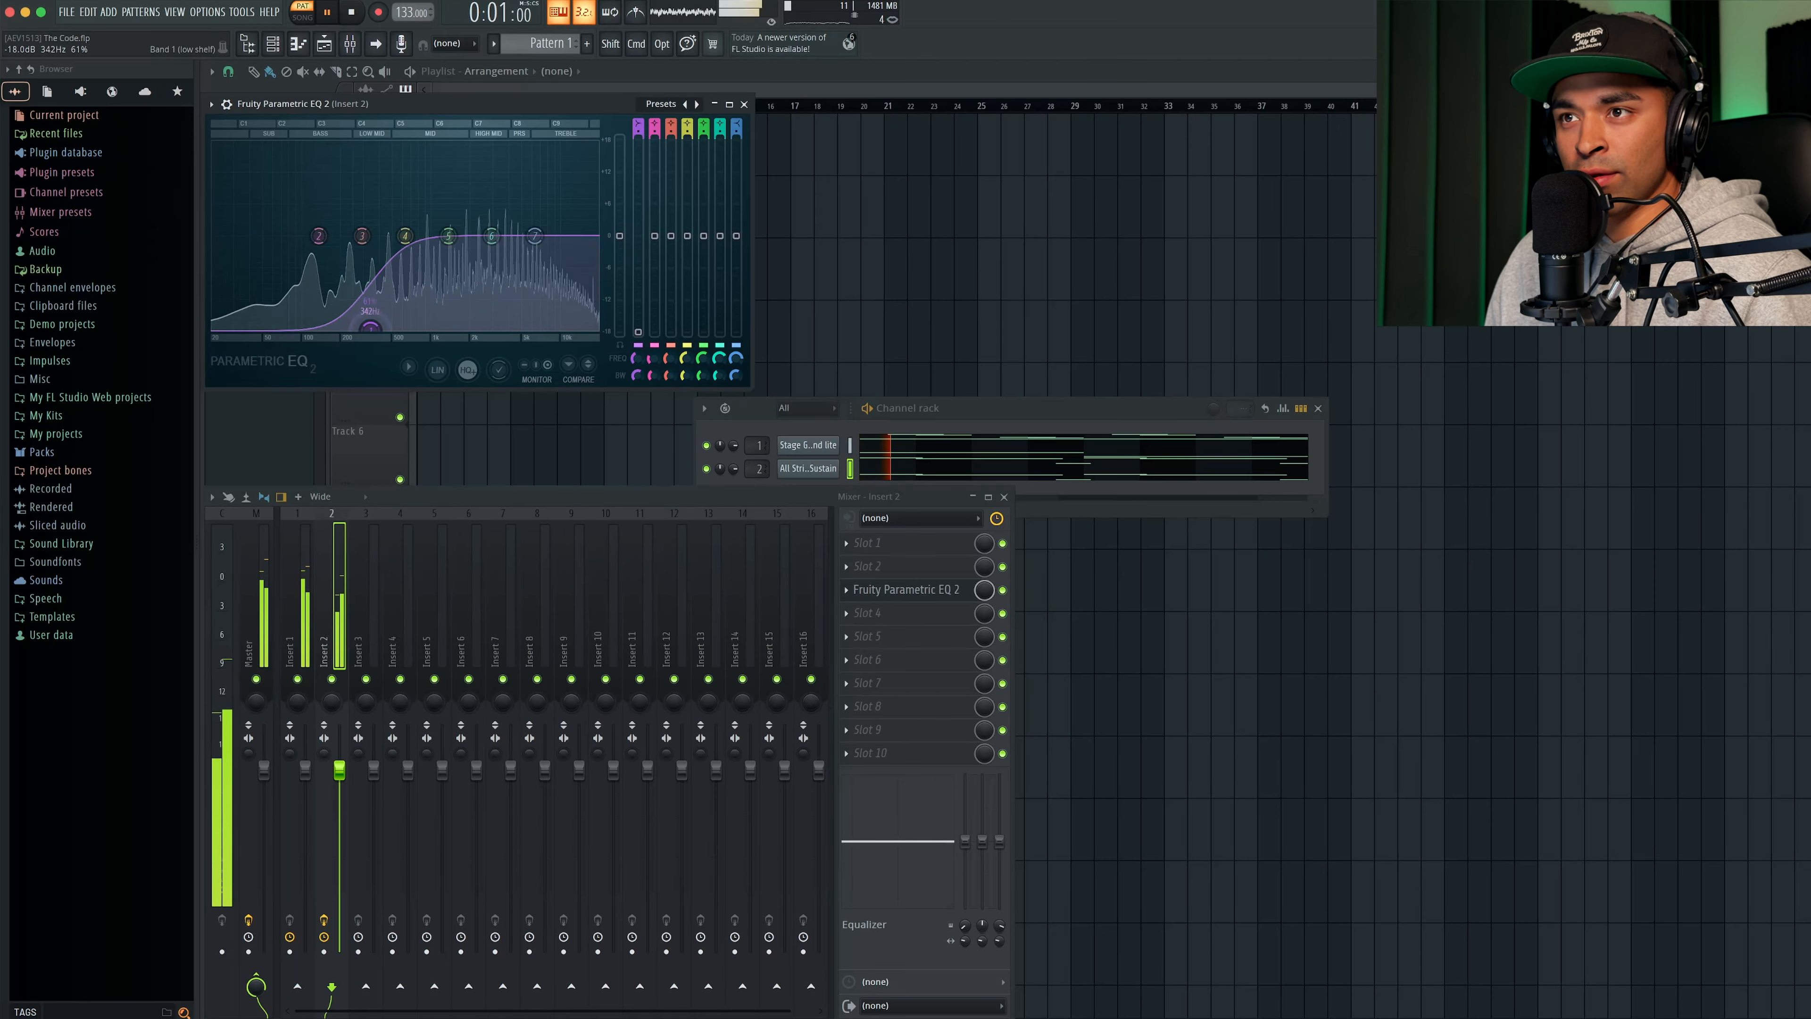
drag(463, 103, 670, 203)
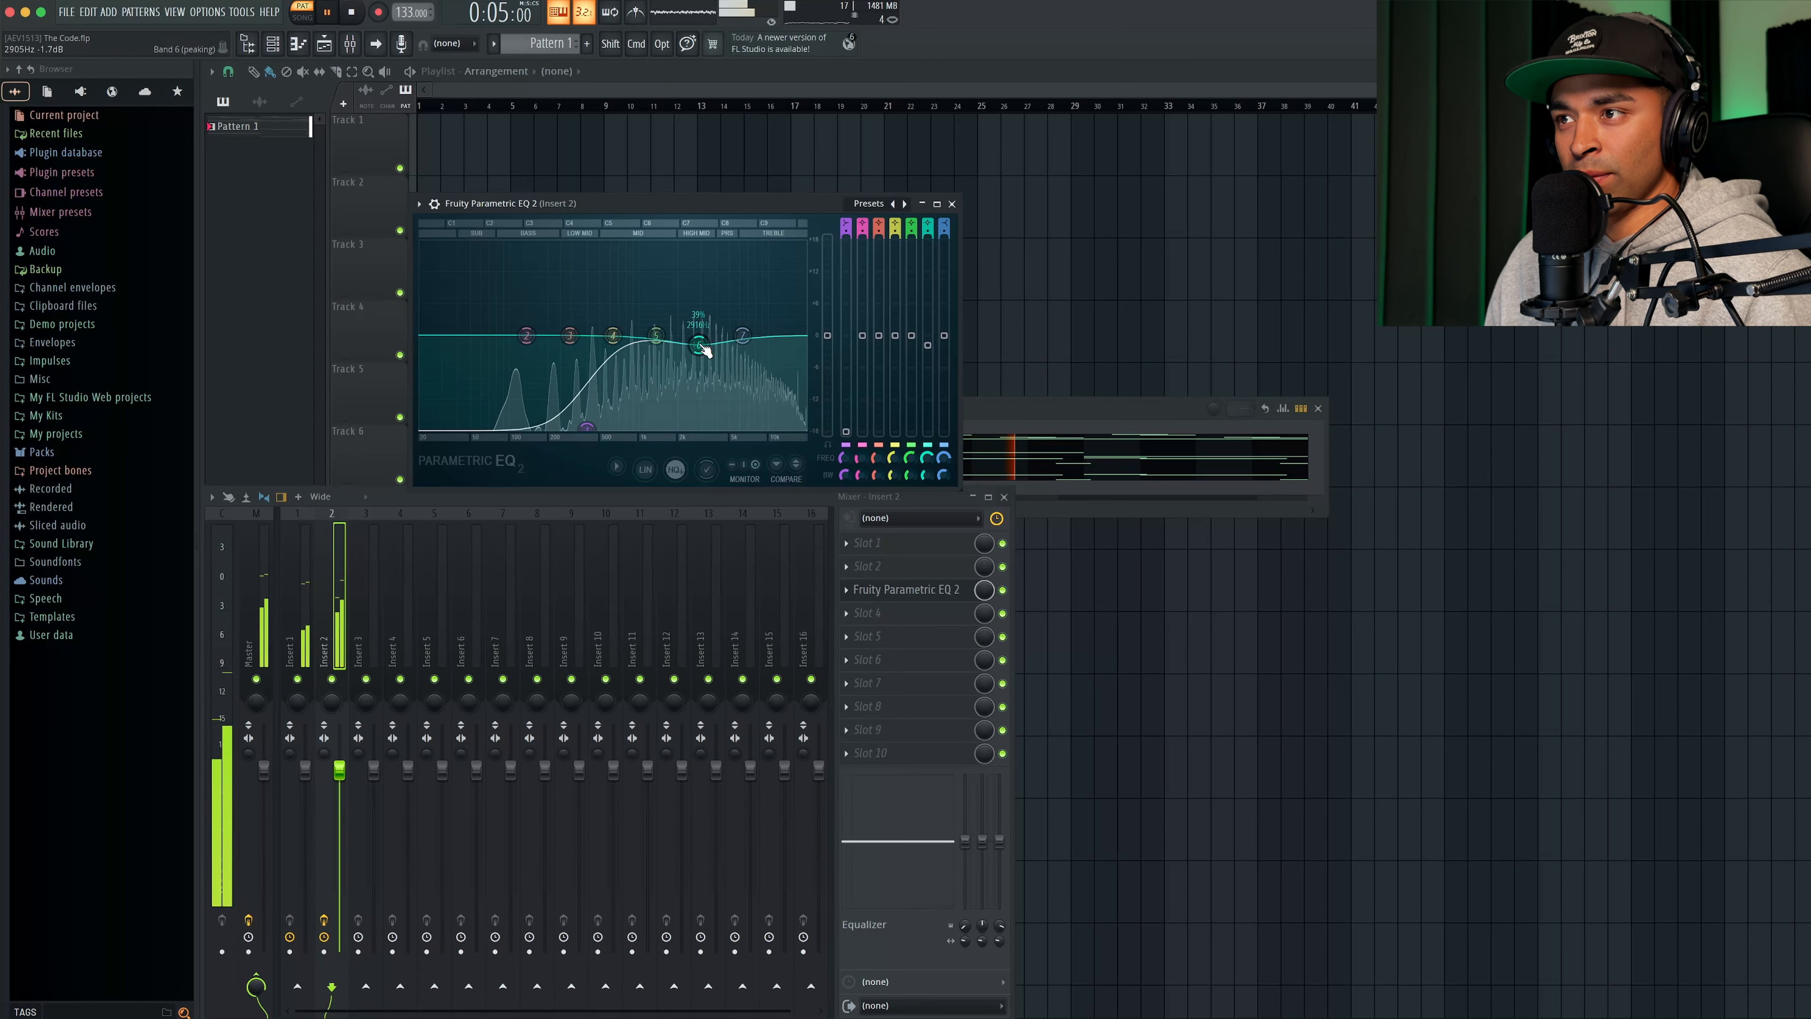
click(952, 204)
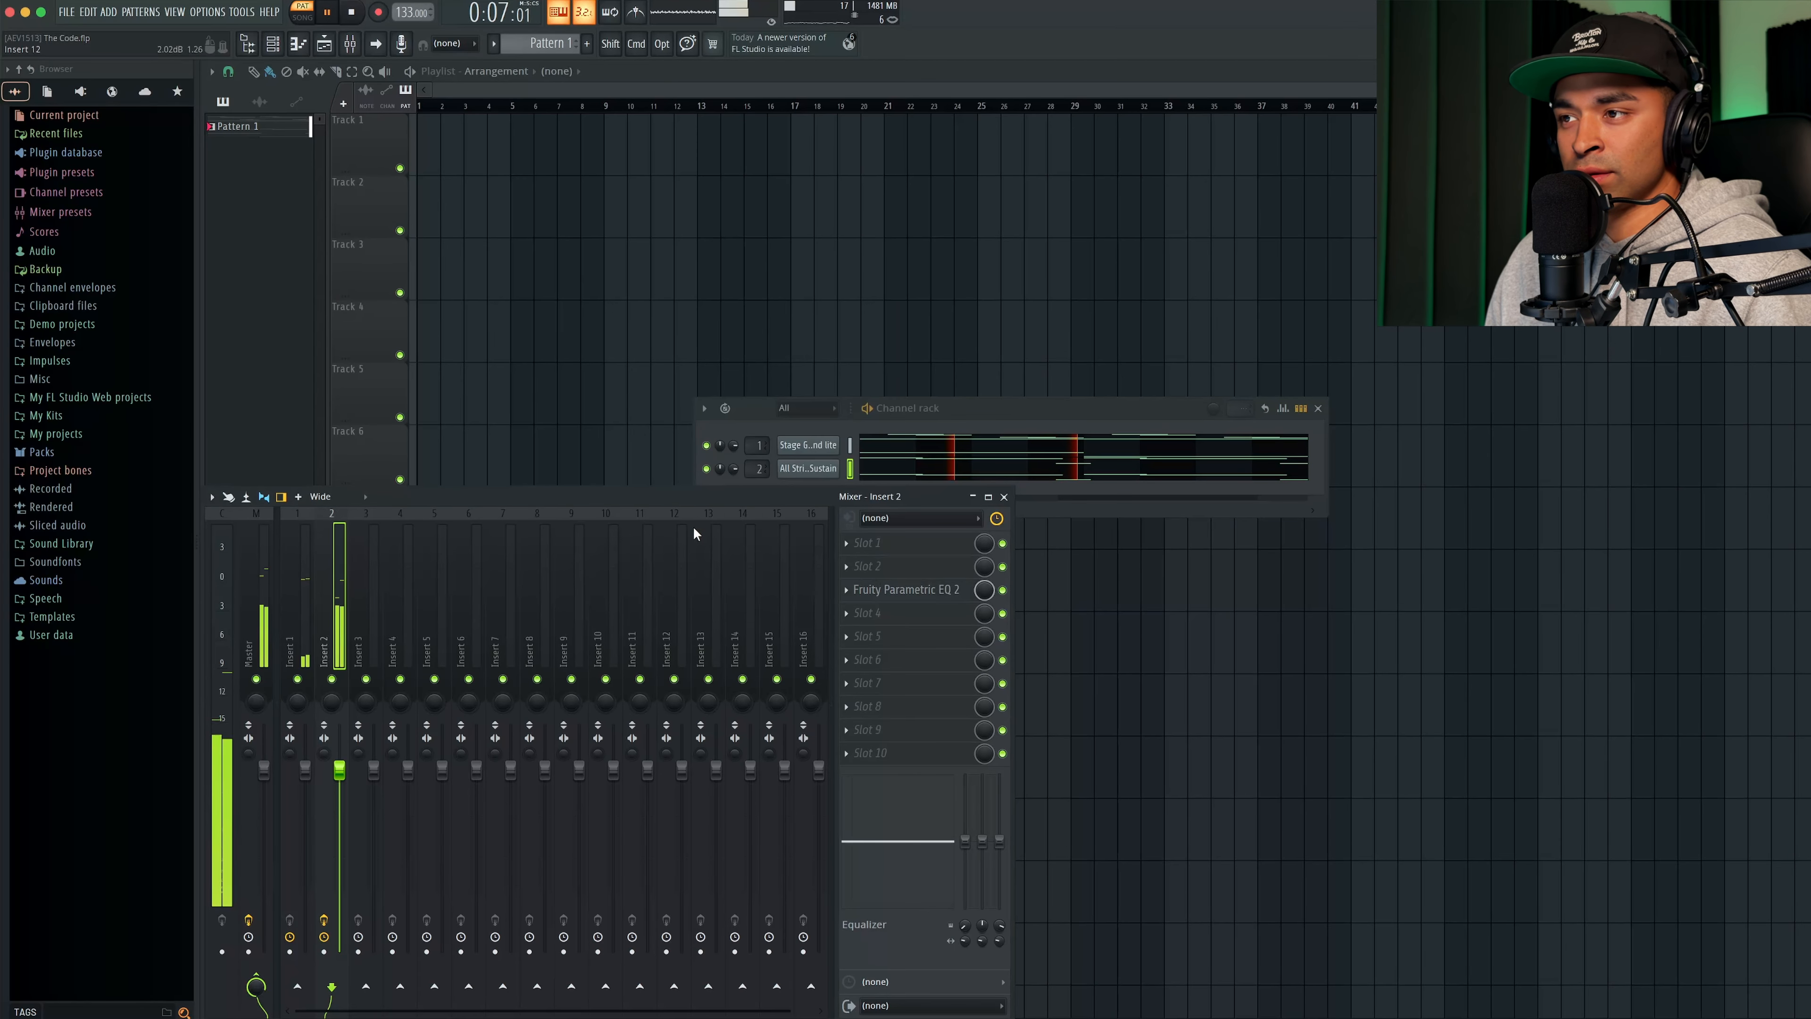
- Set the strings channel volume to 67% and add Fruity Reeverb 2 in the insert's slot 1 with a 5.1-second decay time
drag(744, 468, 734, 471)
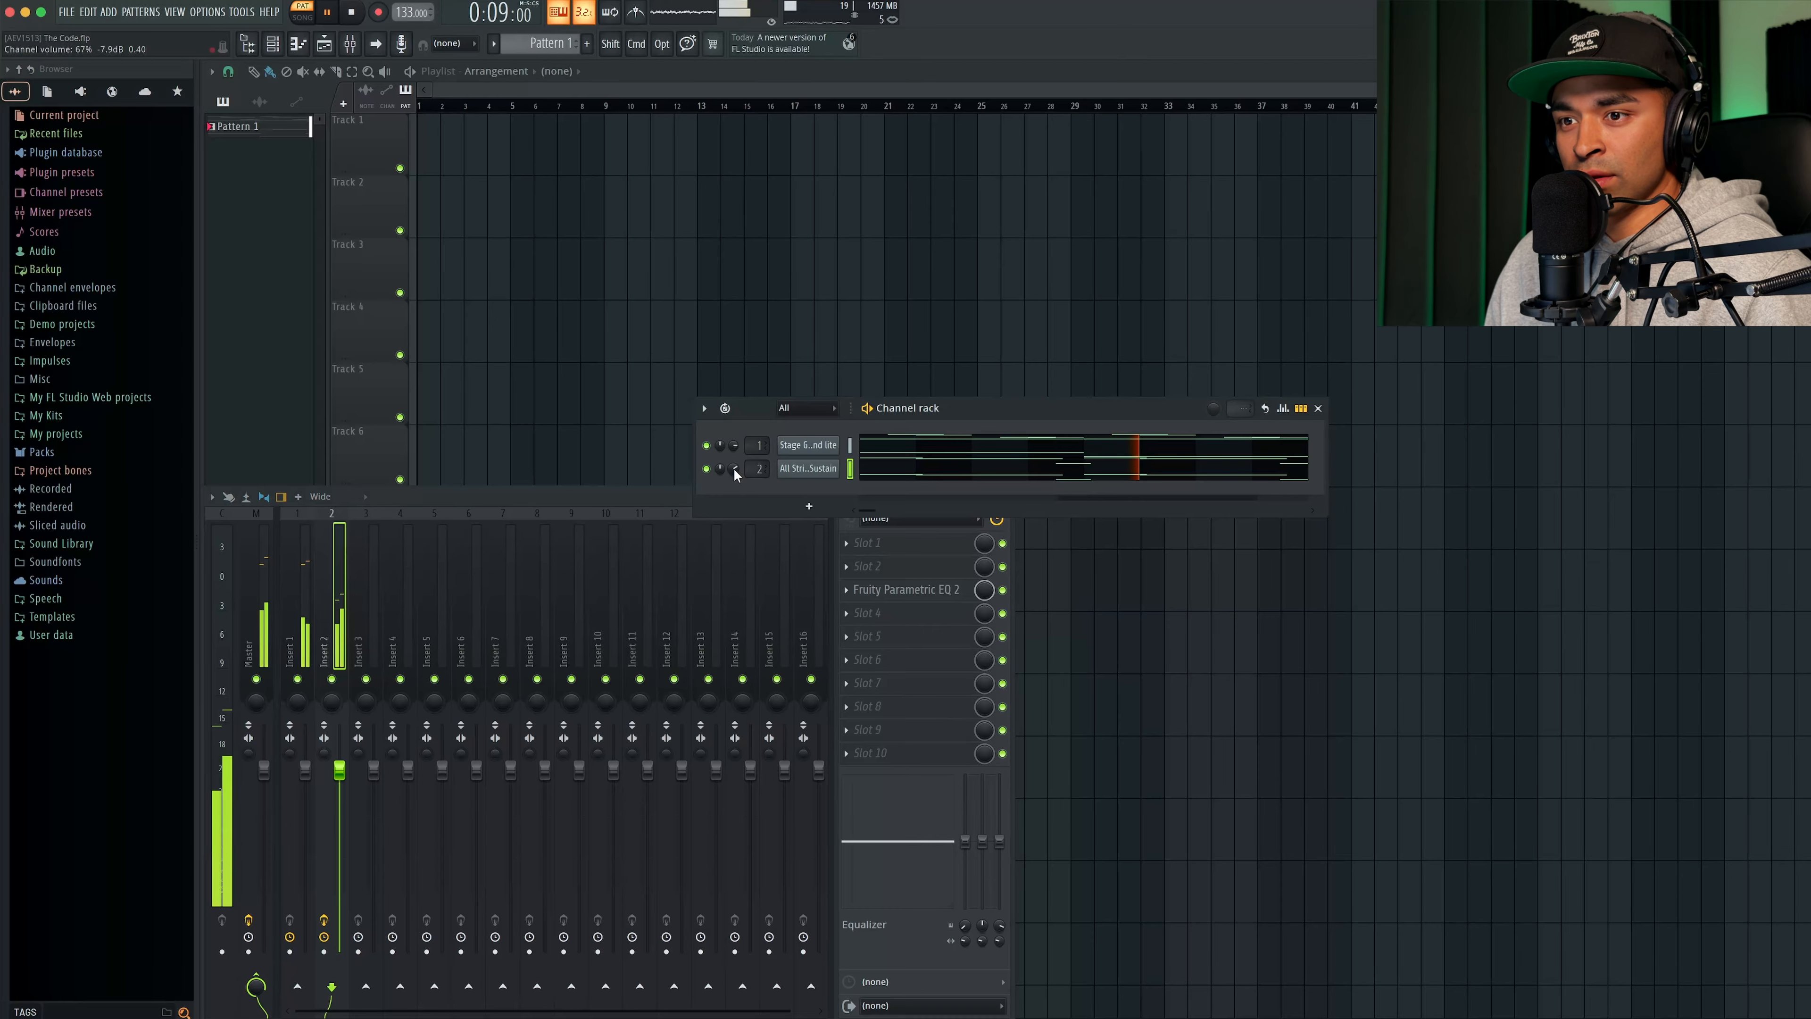
click(906, 542)
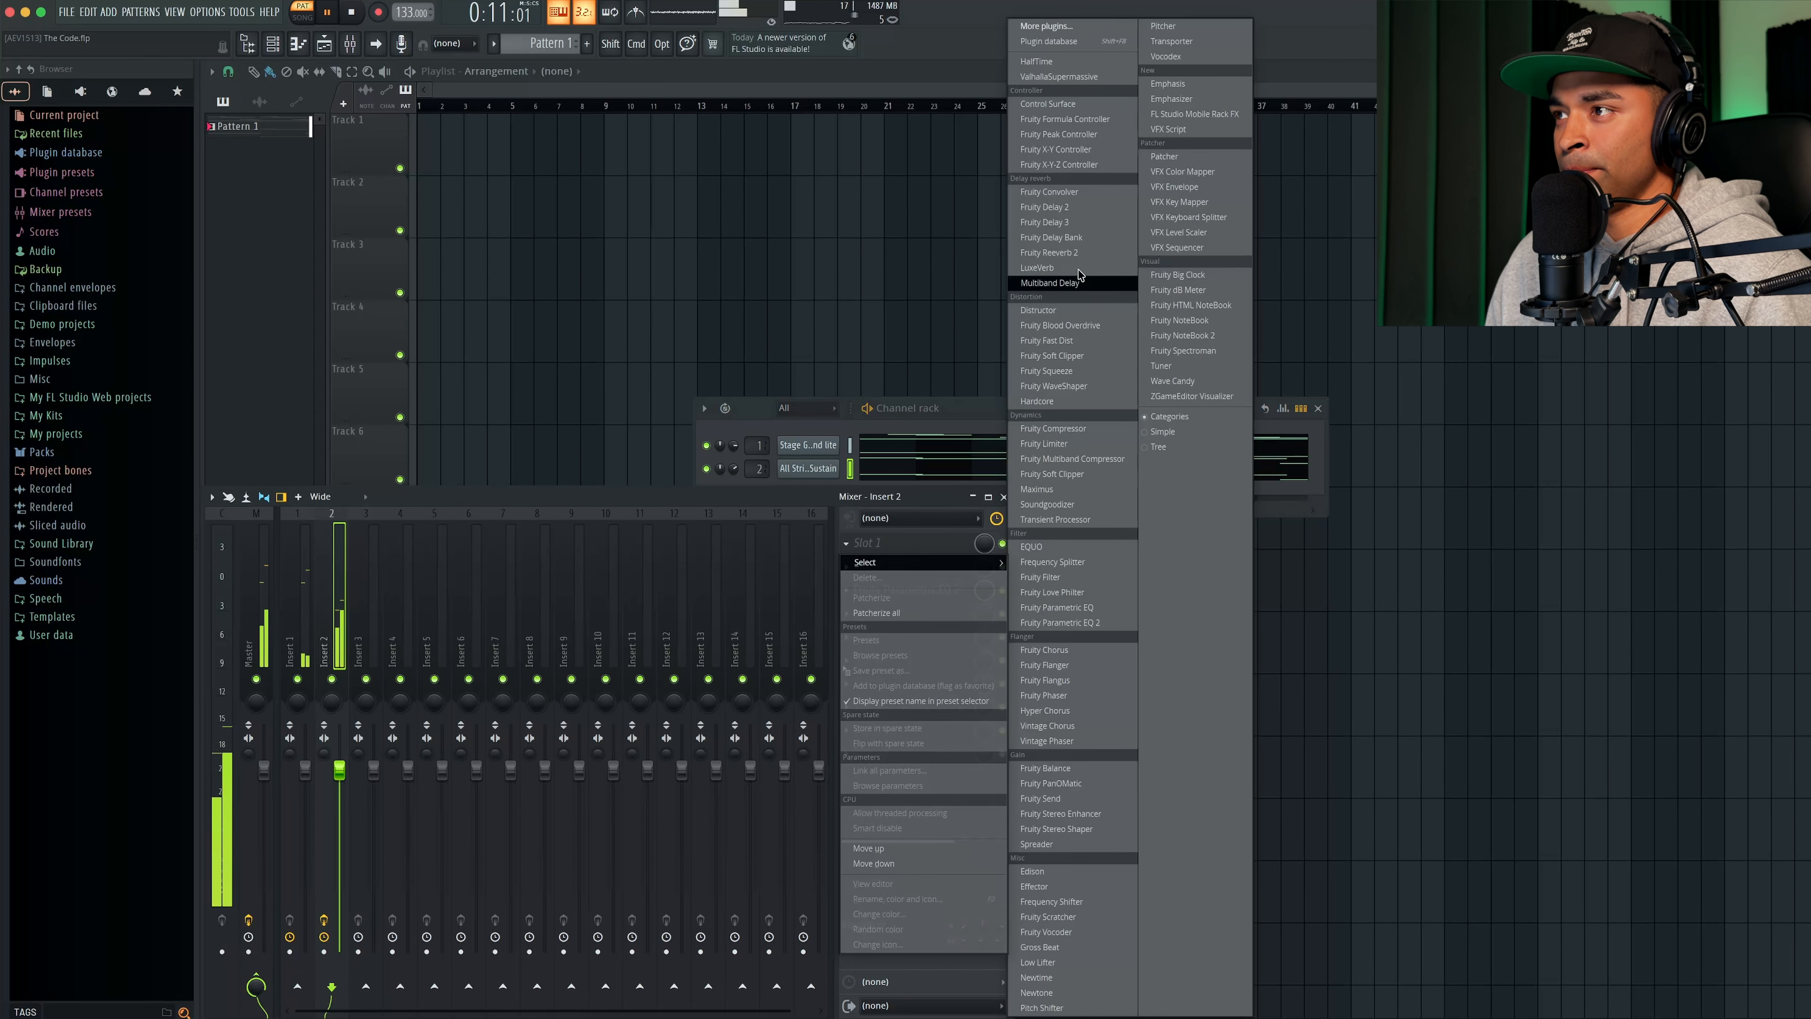
click(1050, 252)
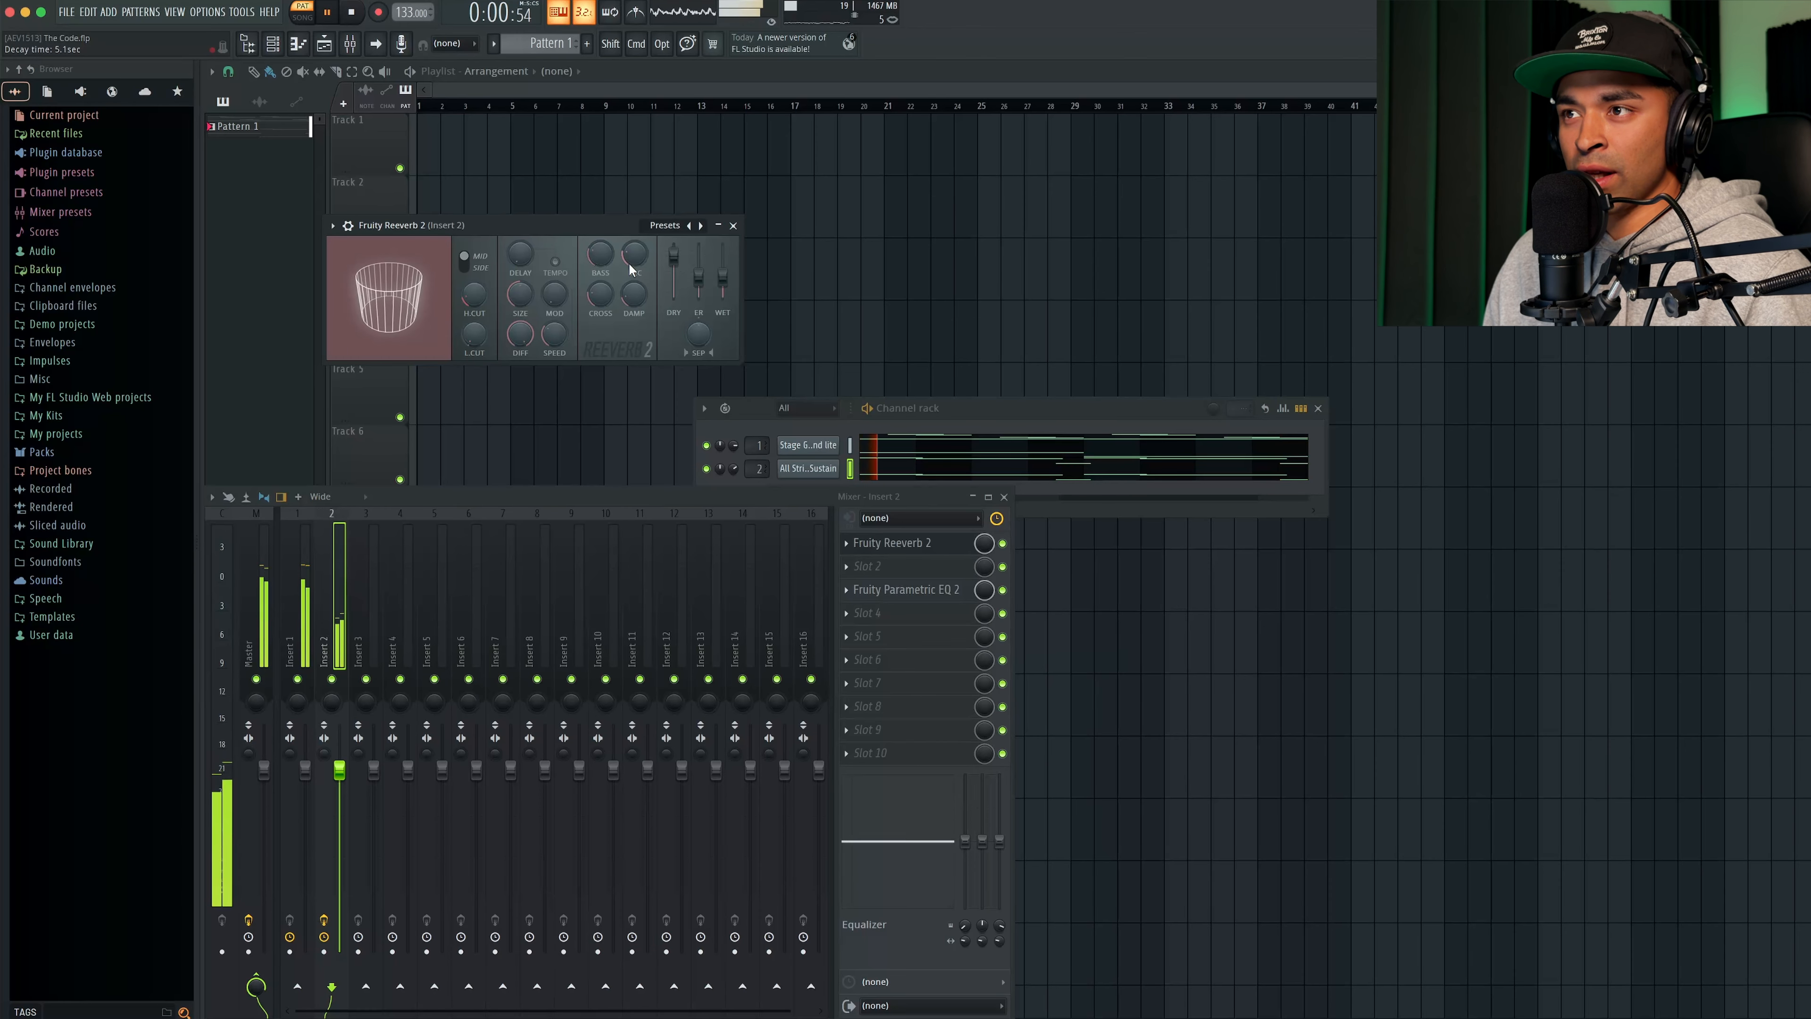
click(733, 226)
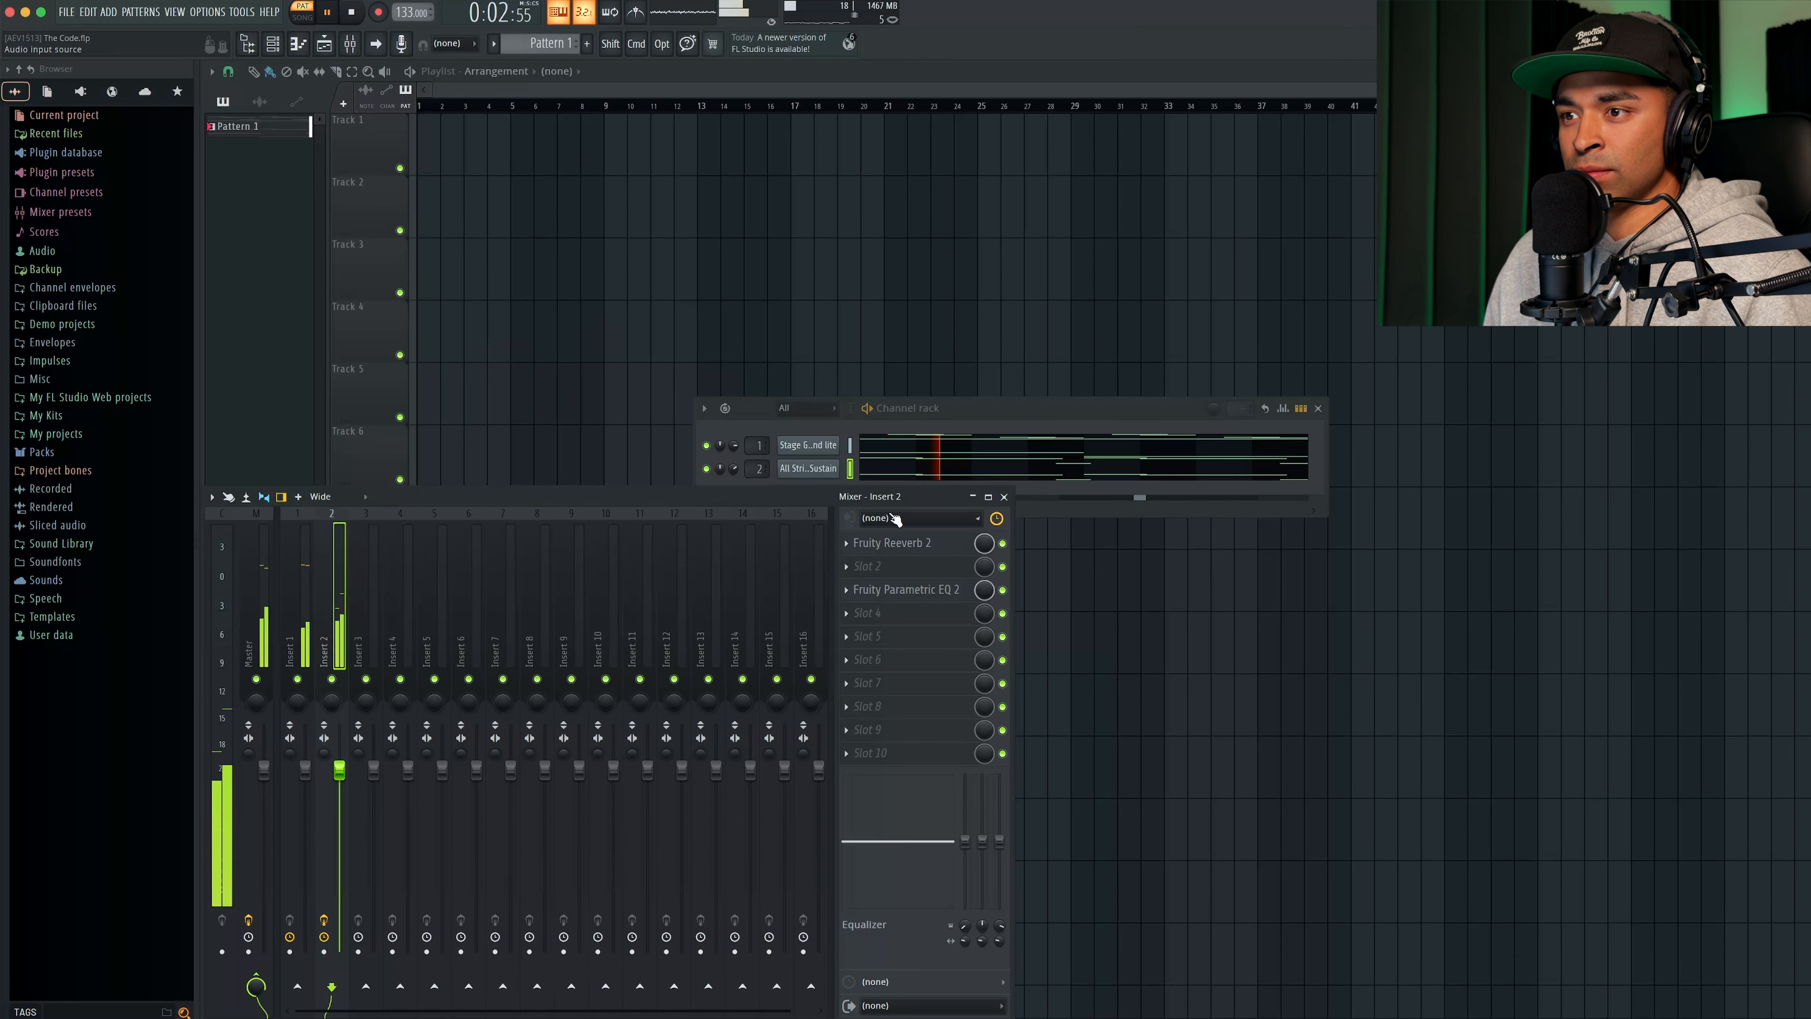
key(space)
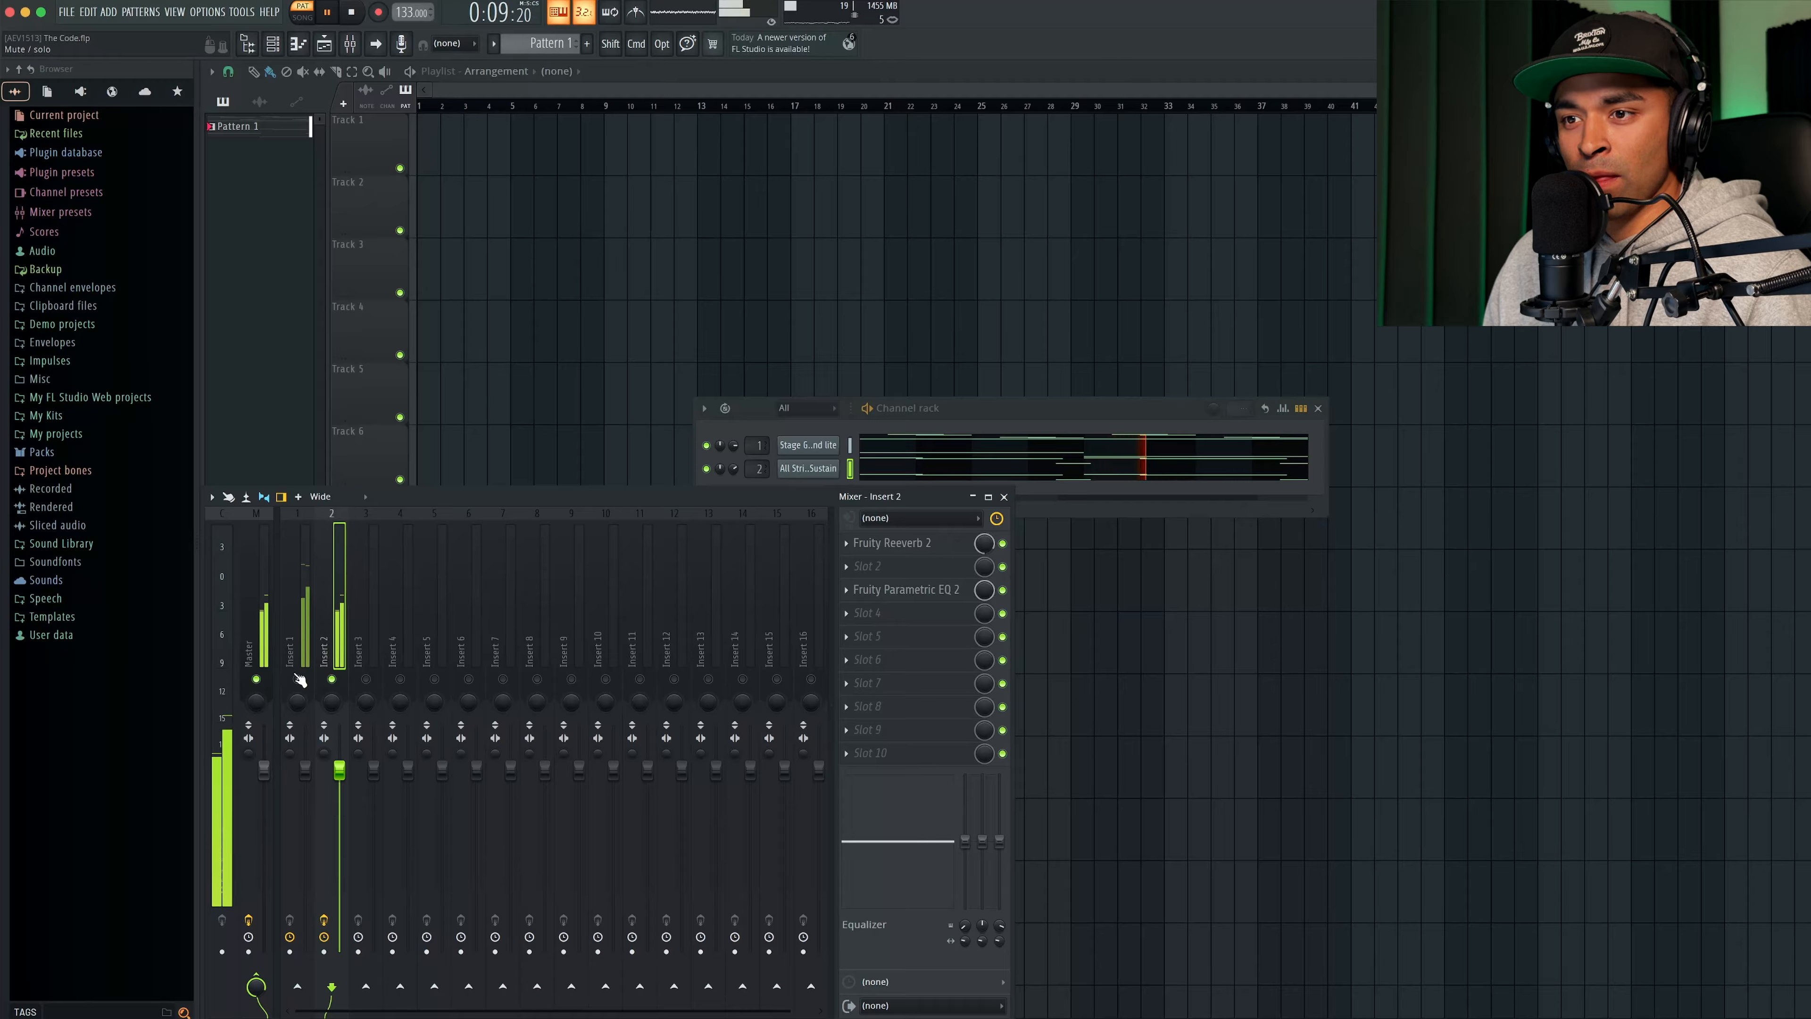
- Add Fruity Parametric EQ 2 to the piano's mixer insert and roll off the lows around 136 Hz
click(305, 648)
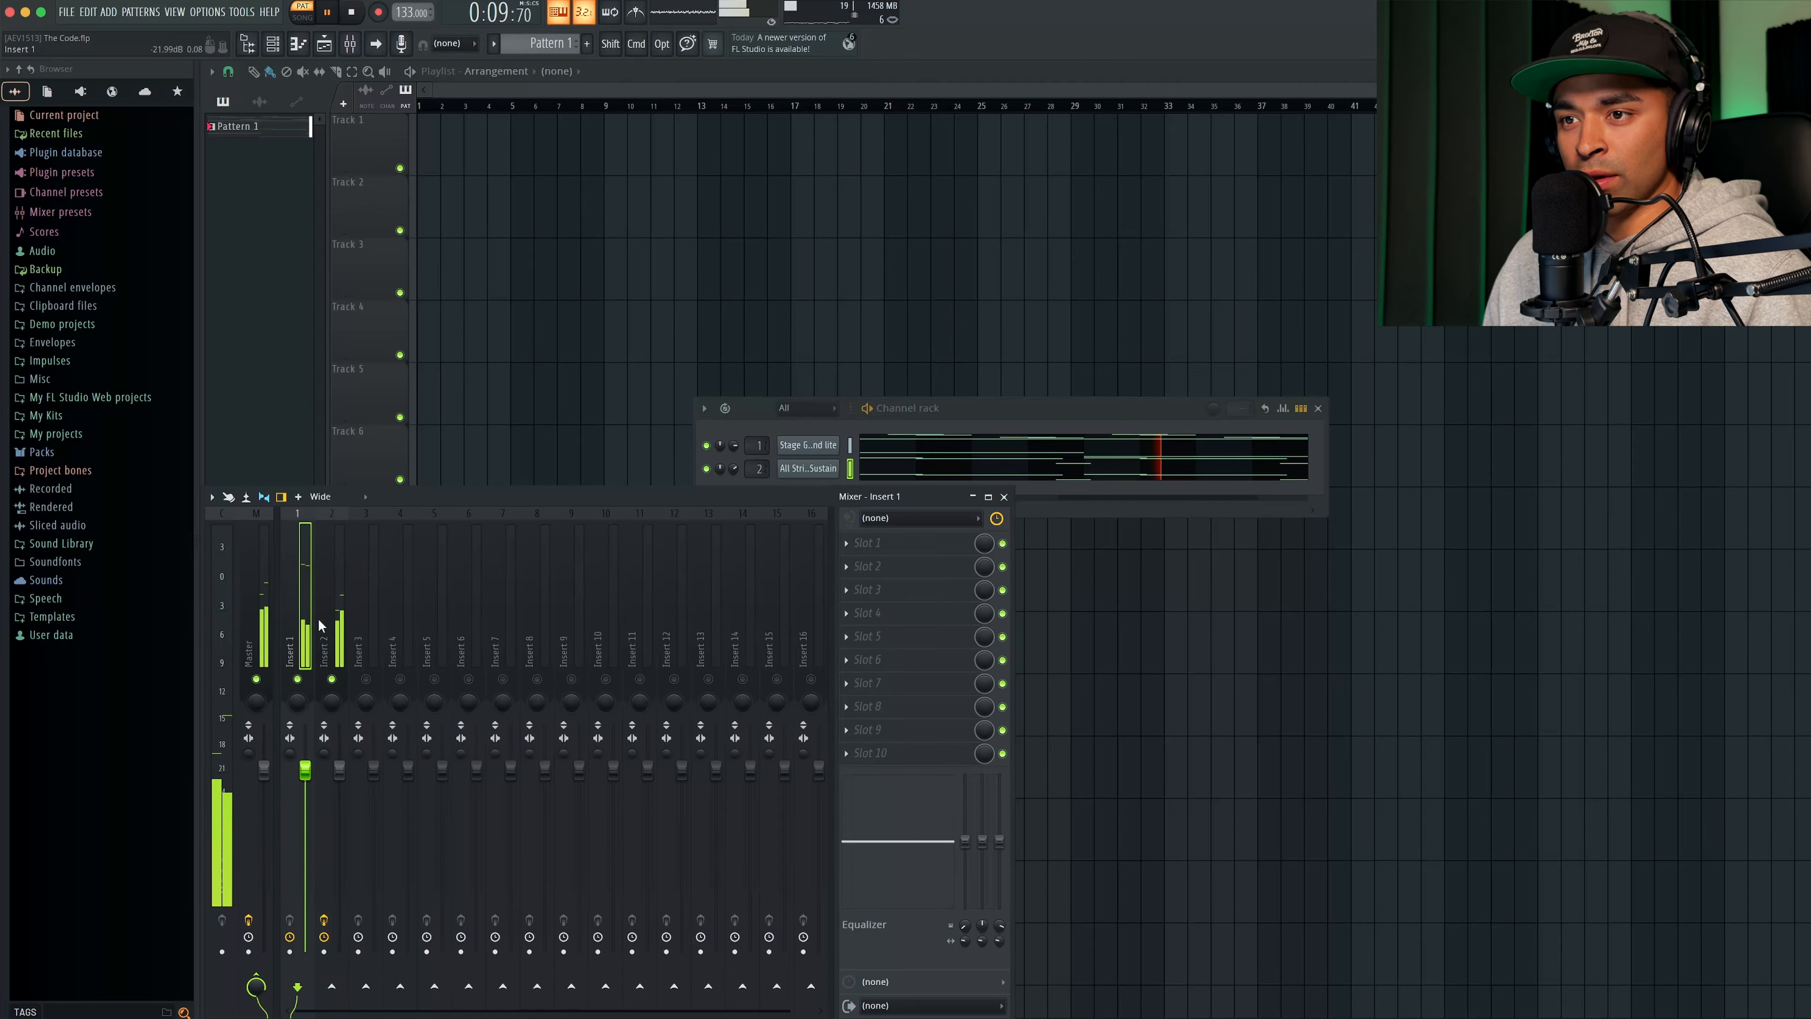
click(895, 605)
click(1120, 629)
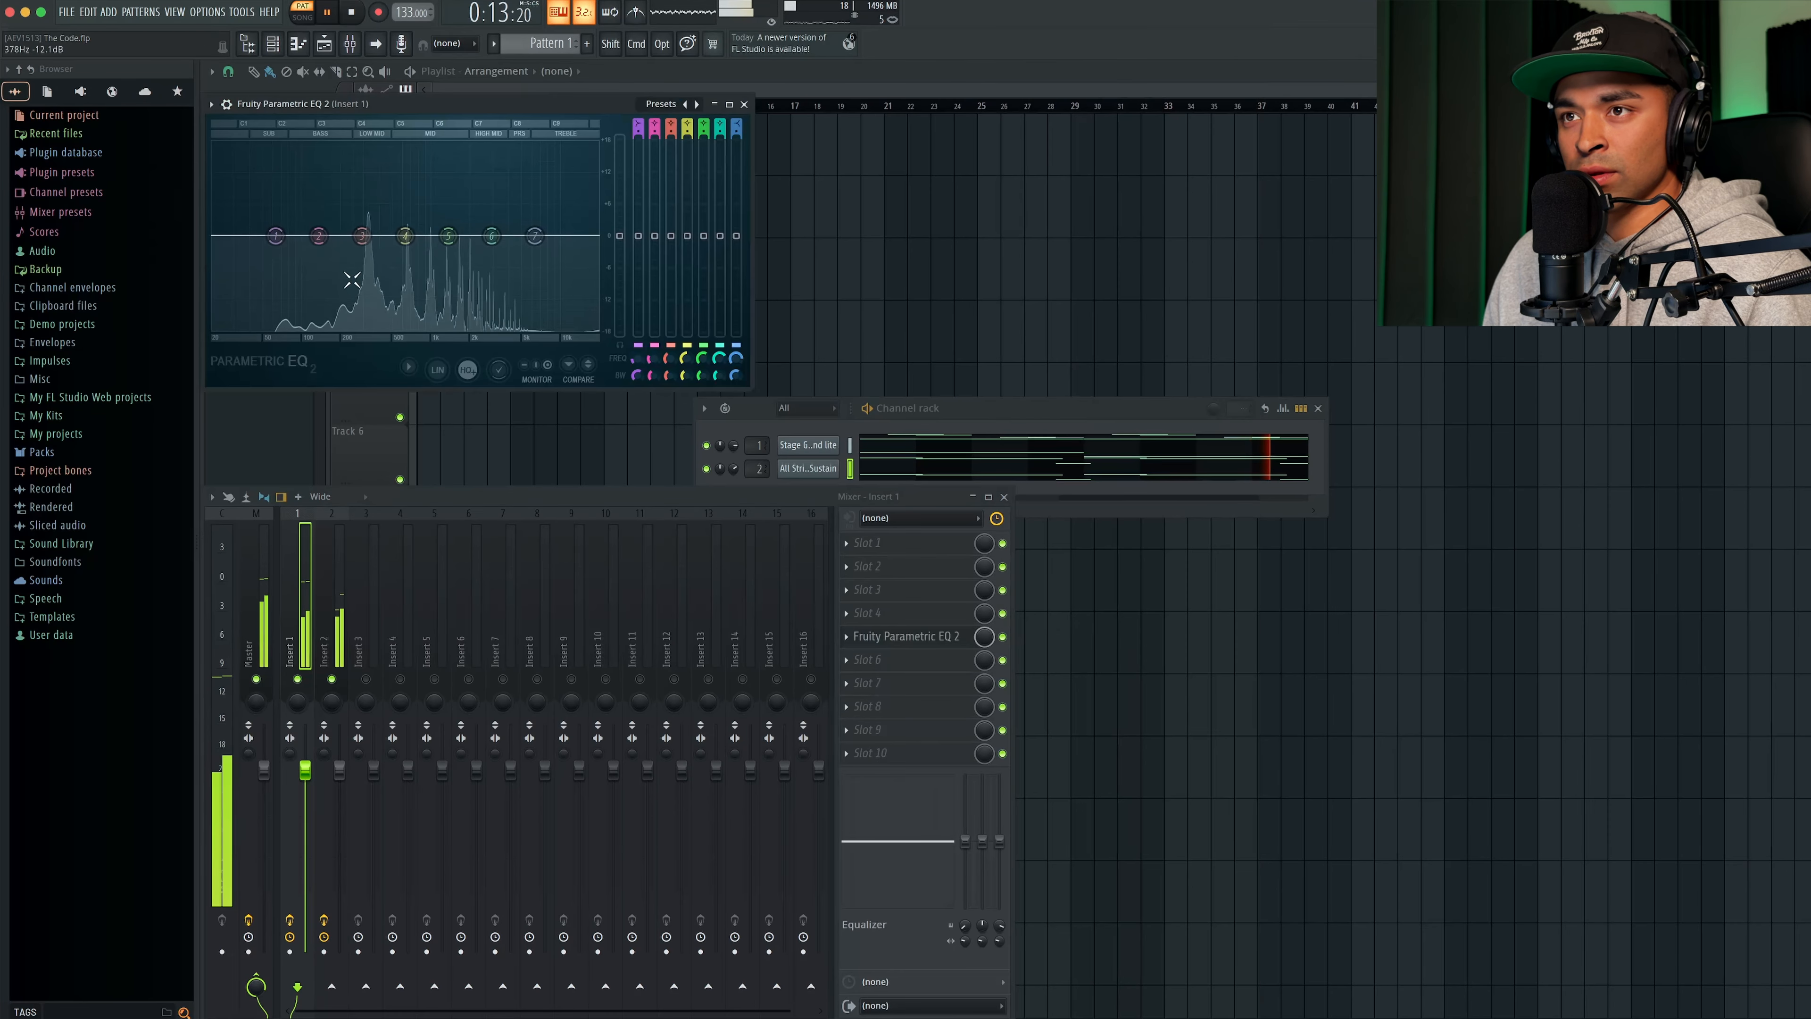
drag(275, 235, 325, 327)
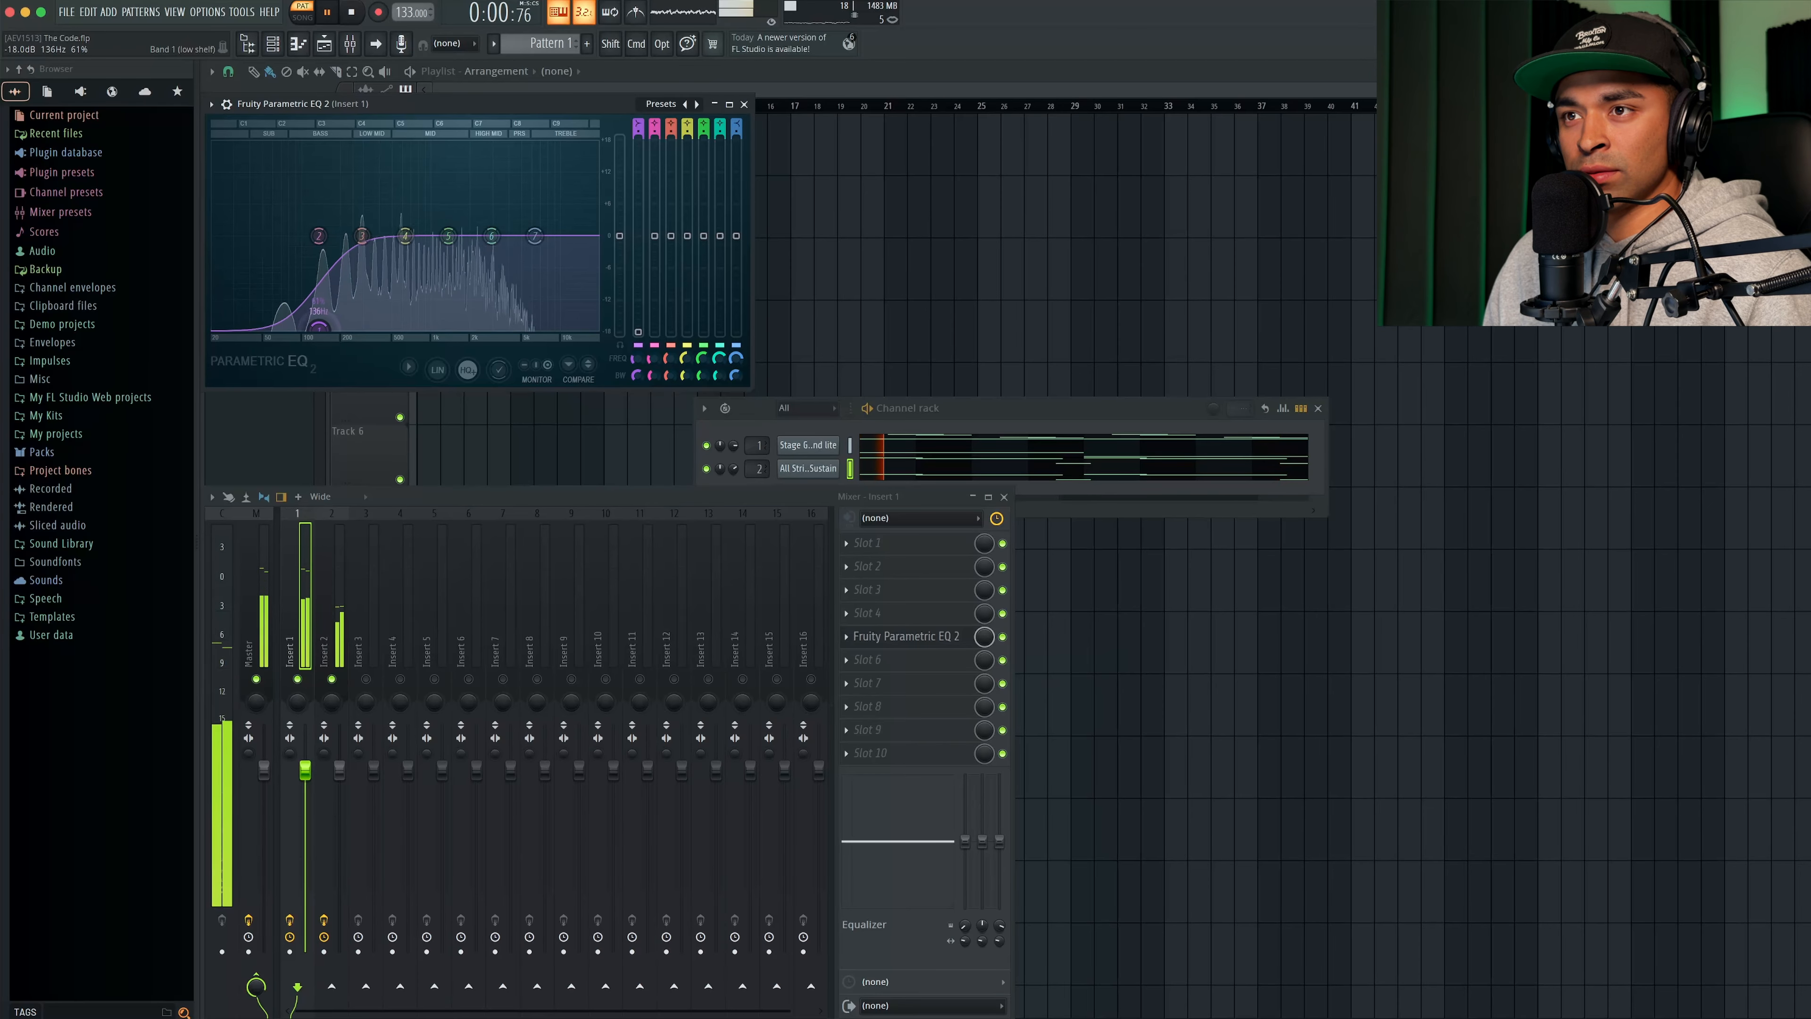
drag(450, 110, 673, 215)
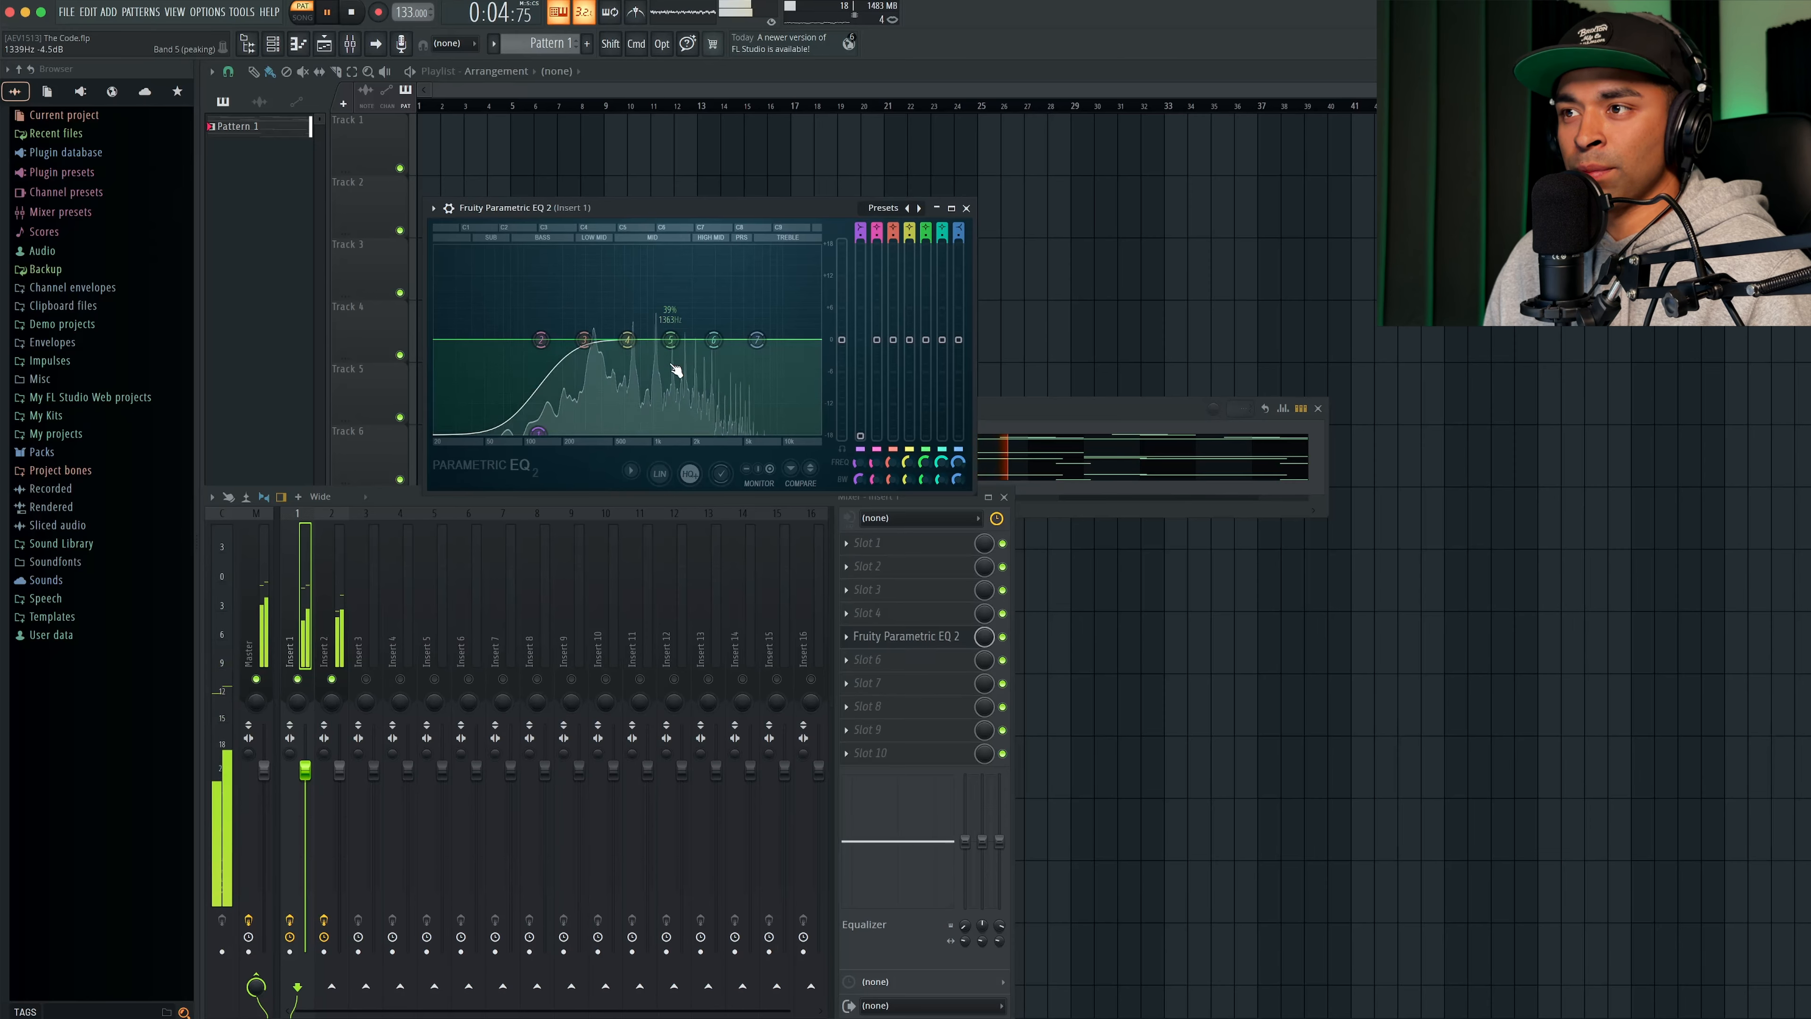
click(967, 208)
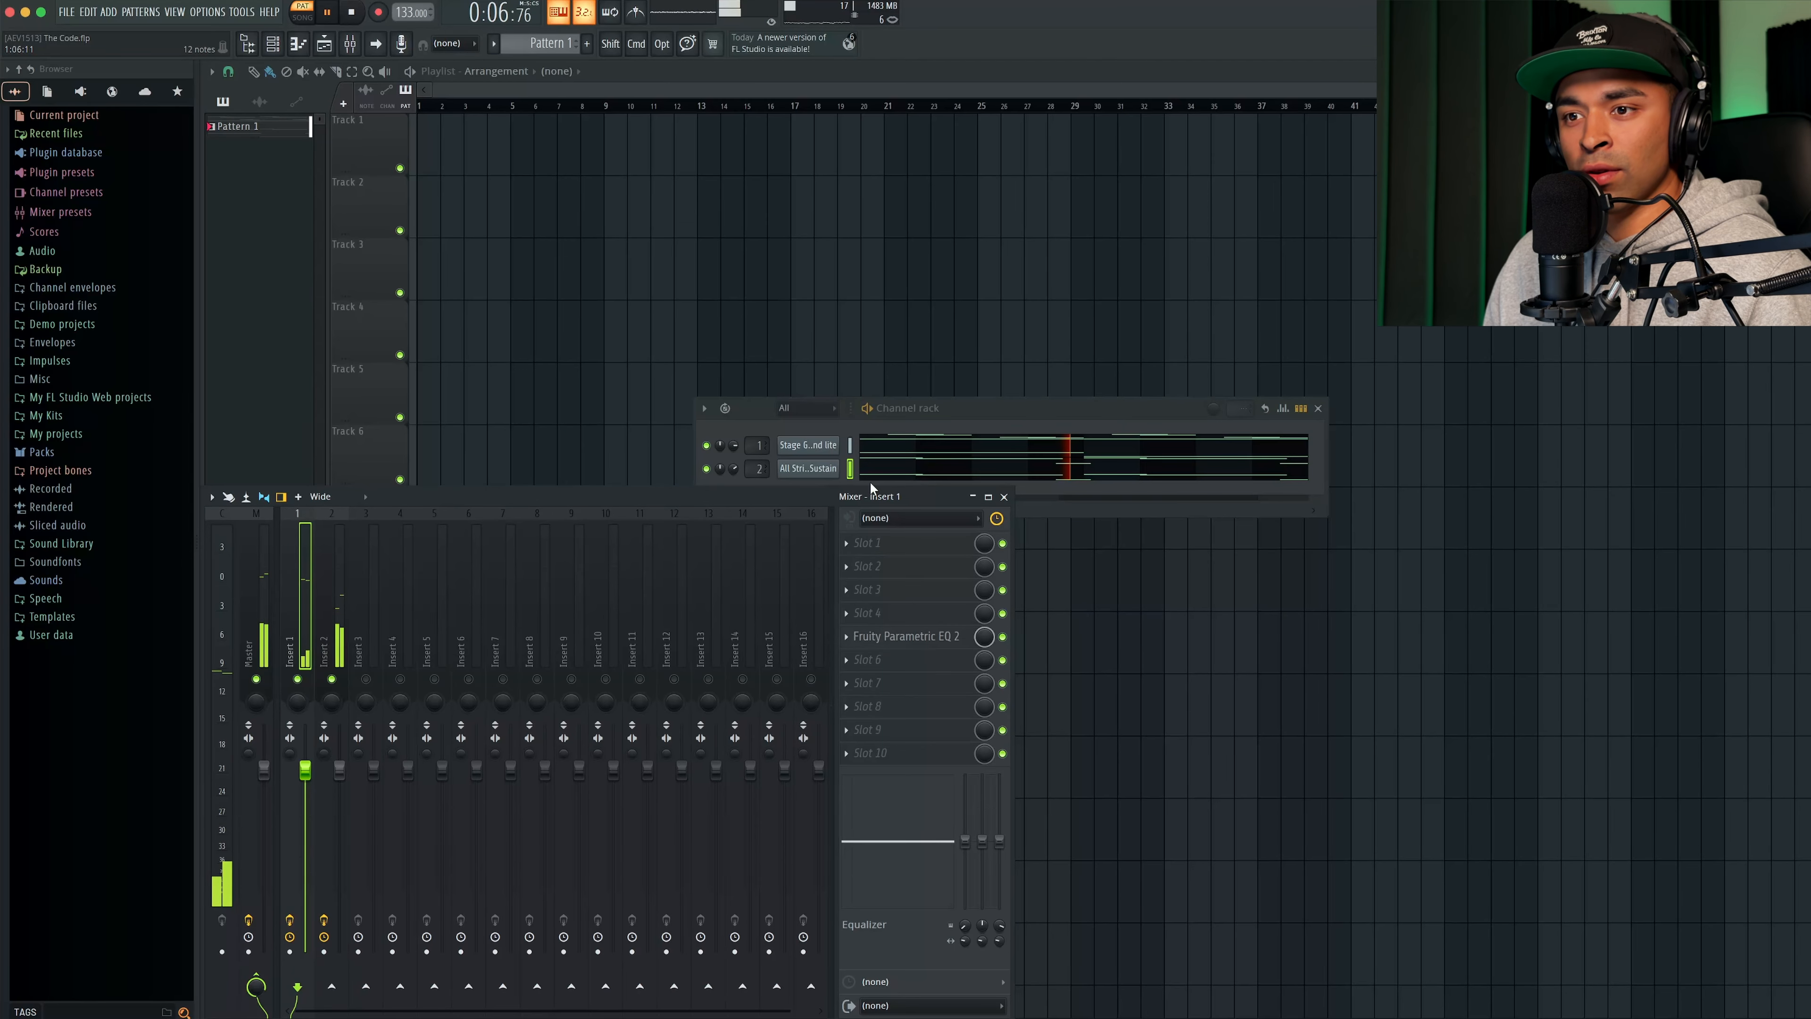
- Set the piano channel volume to 78% and add Hyper Chorus to slot 2 of the piano insert
click(741, 422)
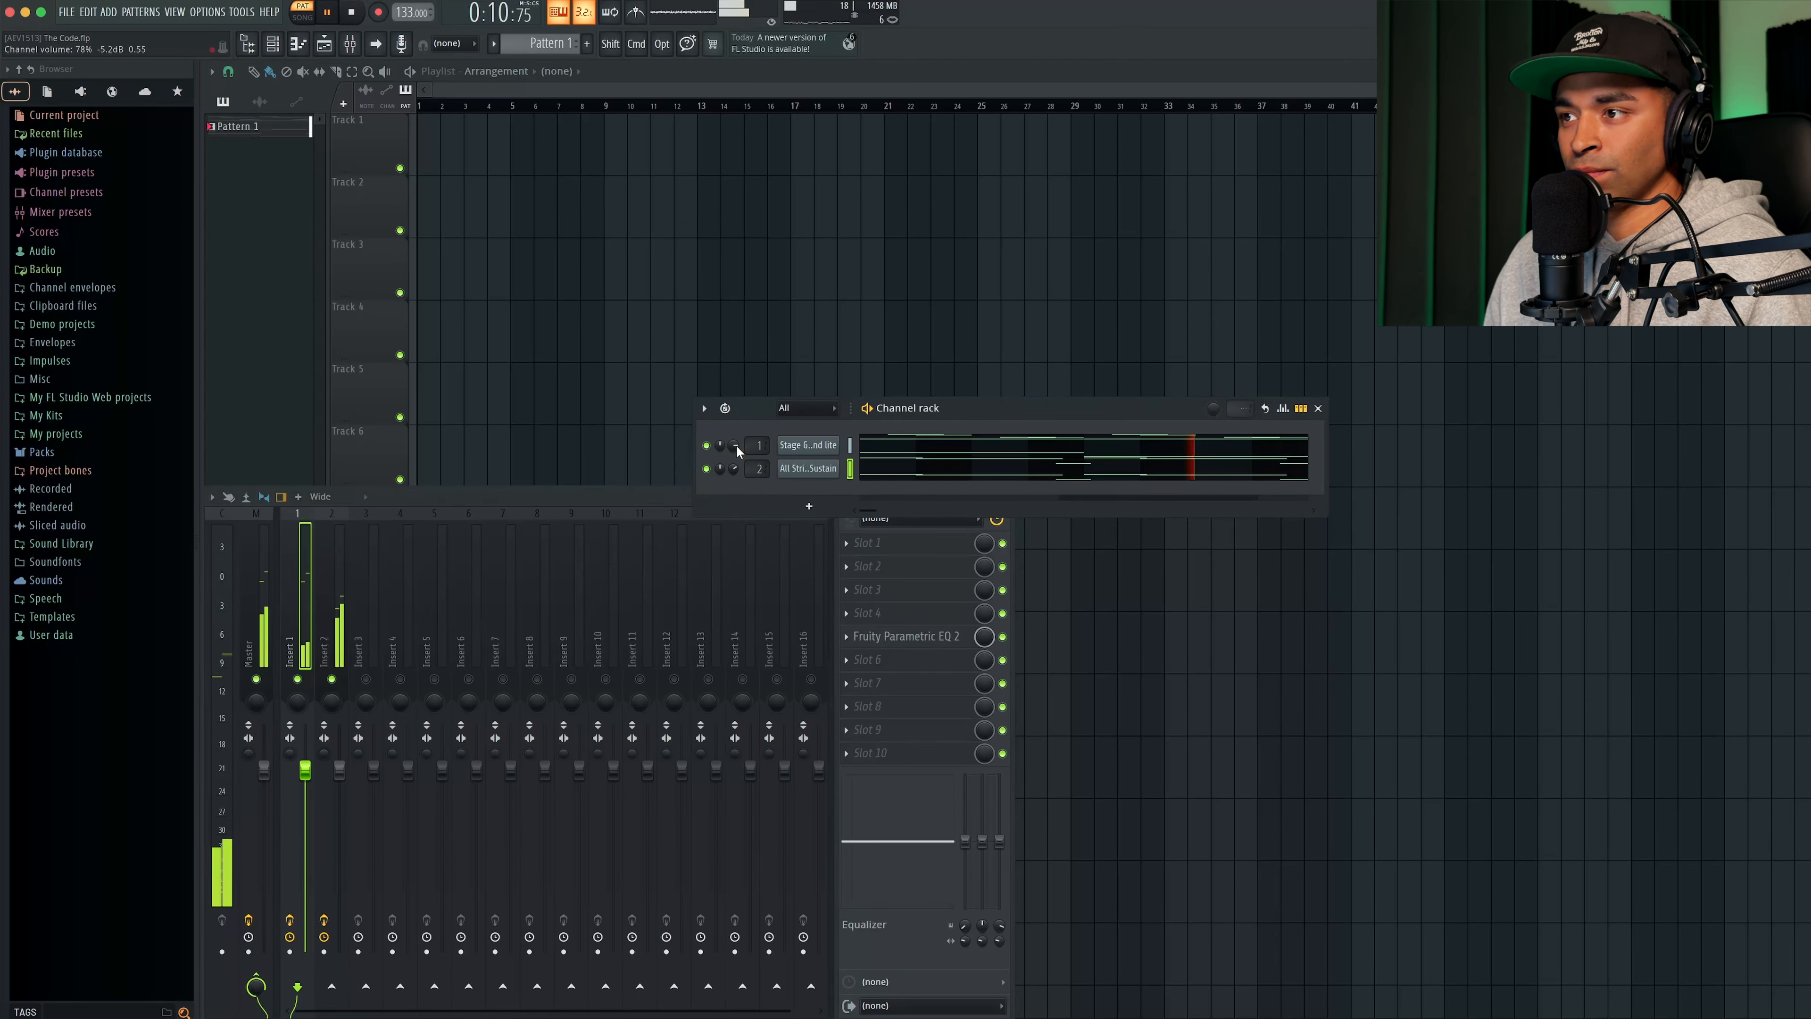
click(870, 566)
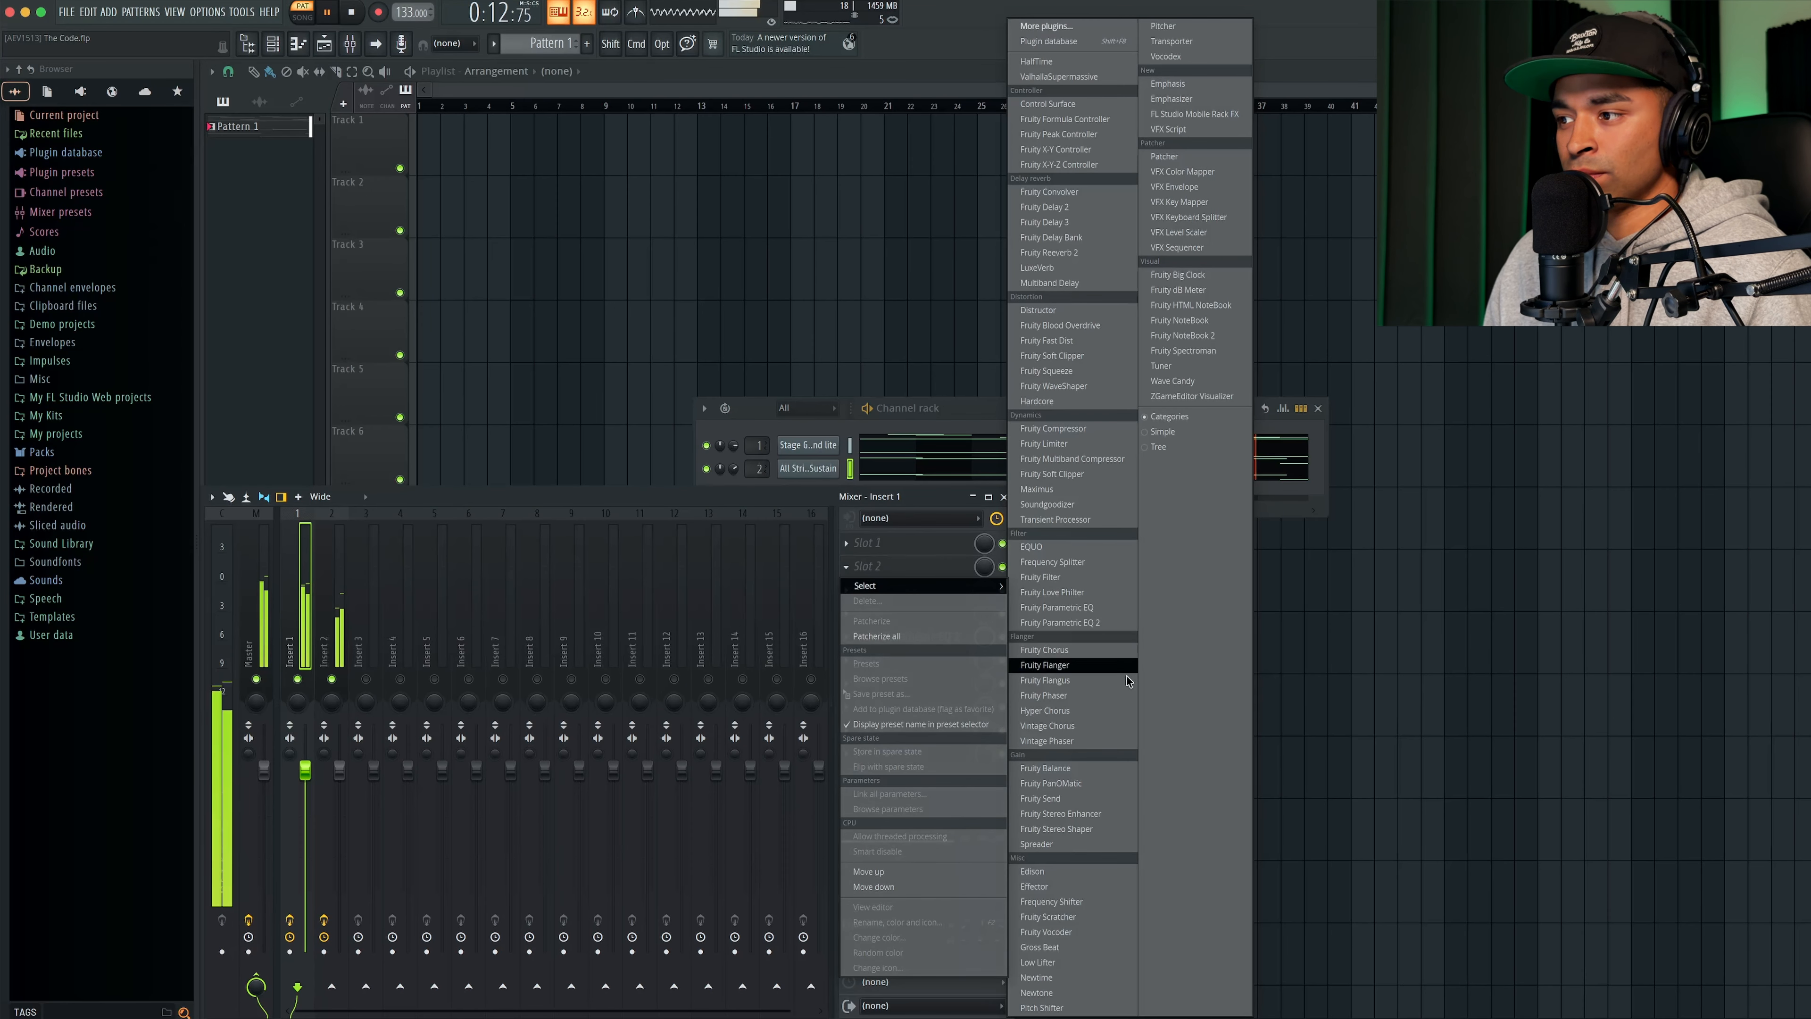
click(1073, 711)
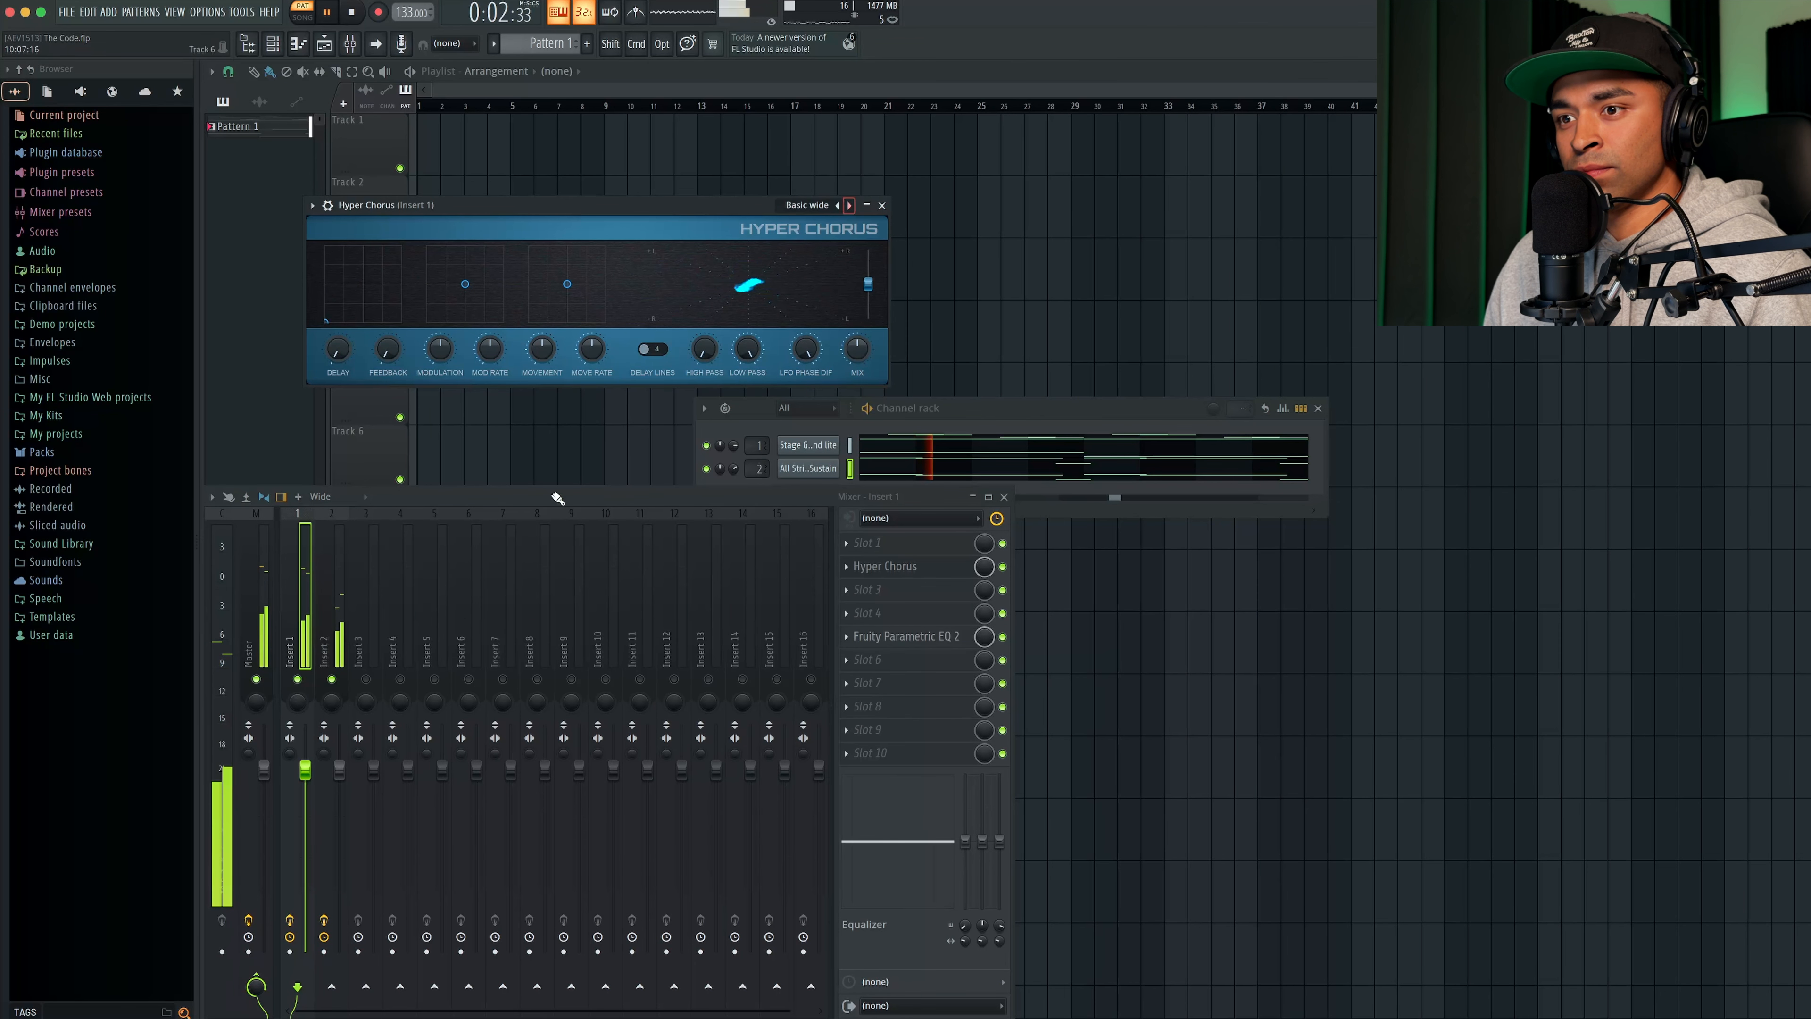
- Solo the piano insert, switch Hyper Chorus to its Default preset, reduce the effect's mix level, and unsolo the insert
super+click(304, 676)
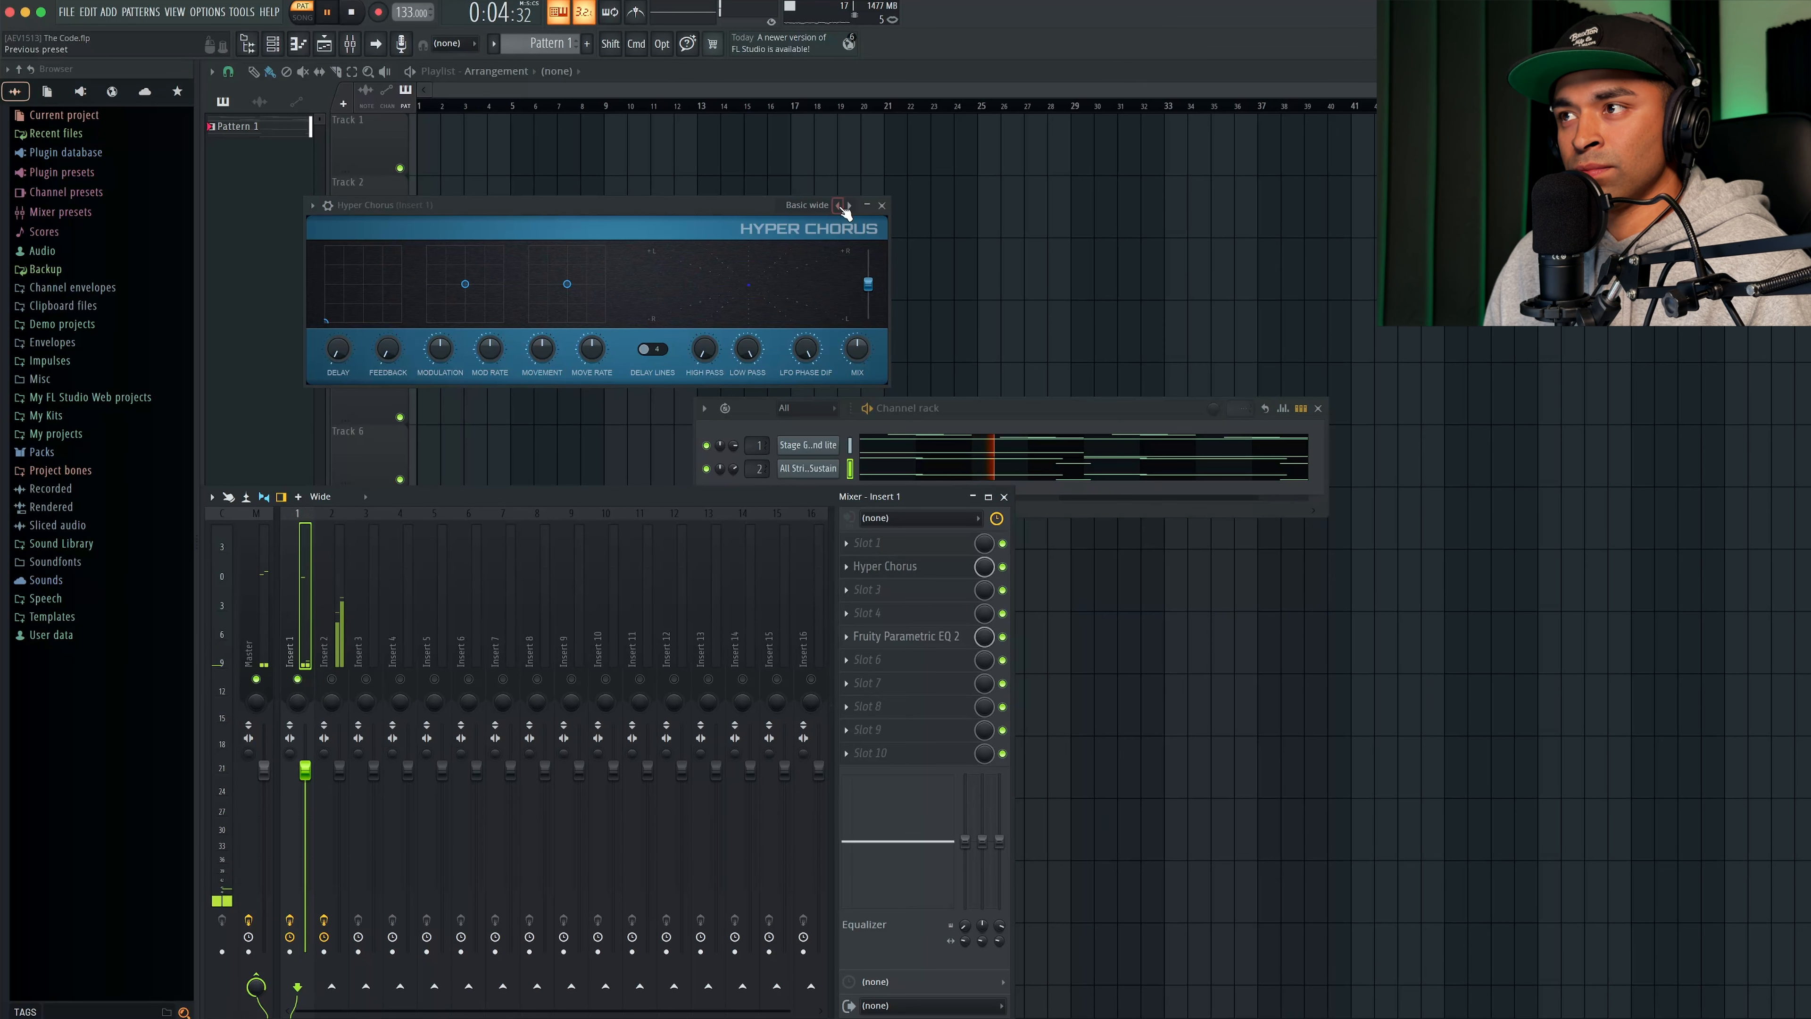
drag(758, 208, 807, 252)
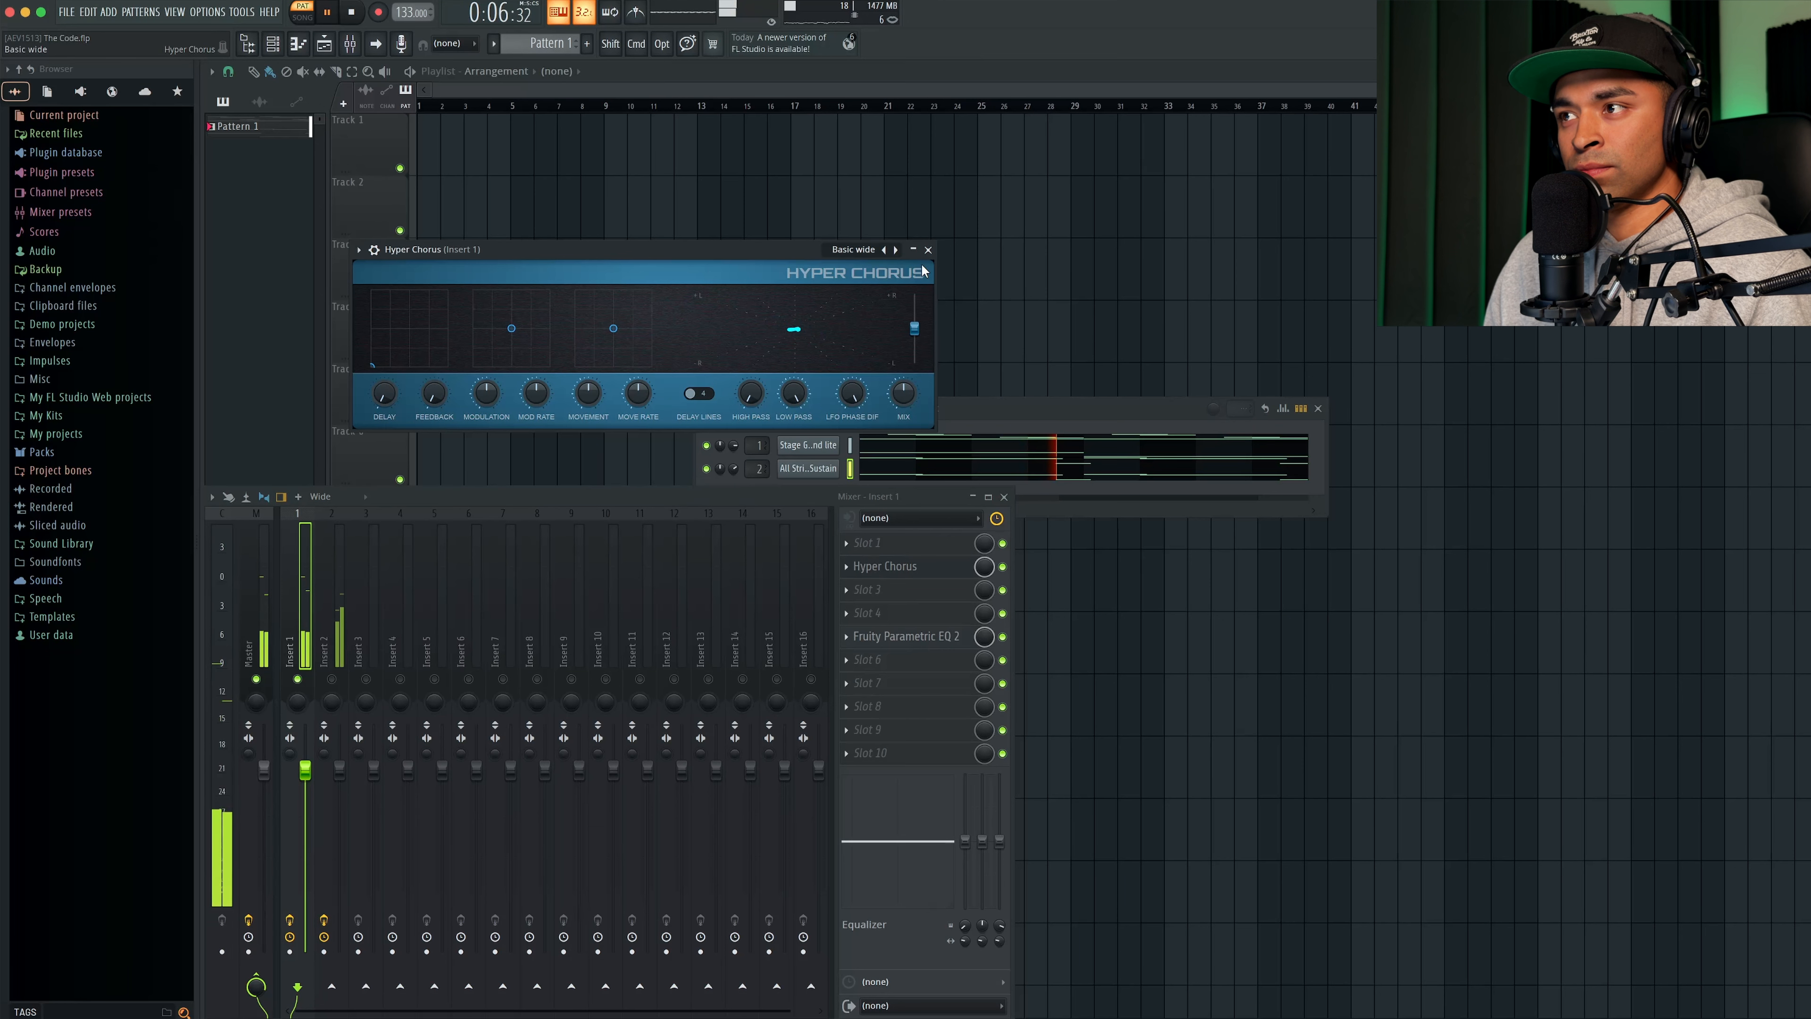
click(896, 249)
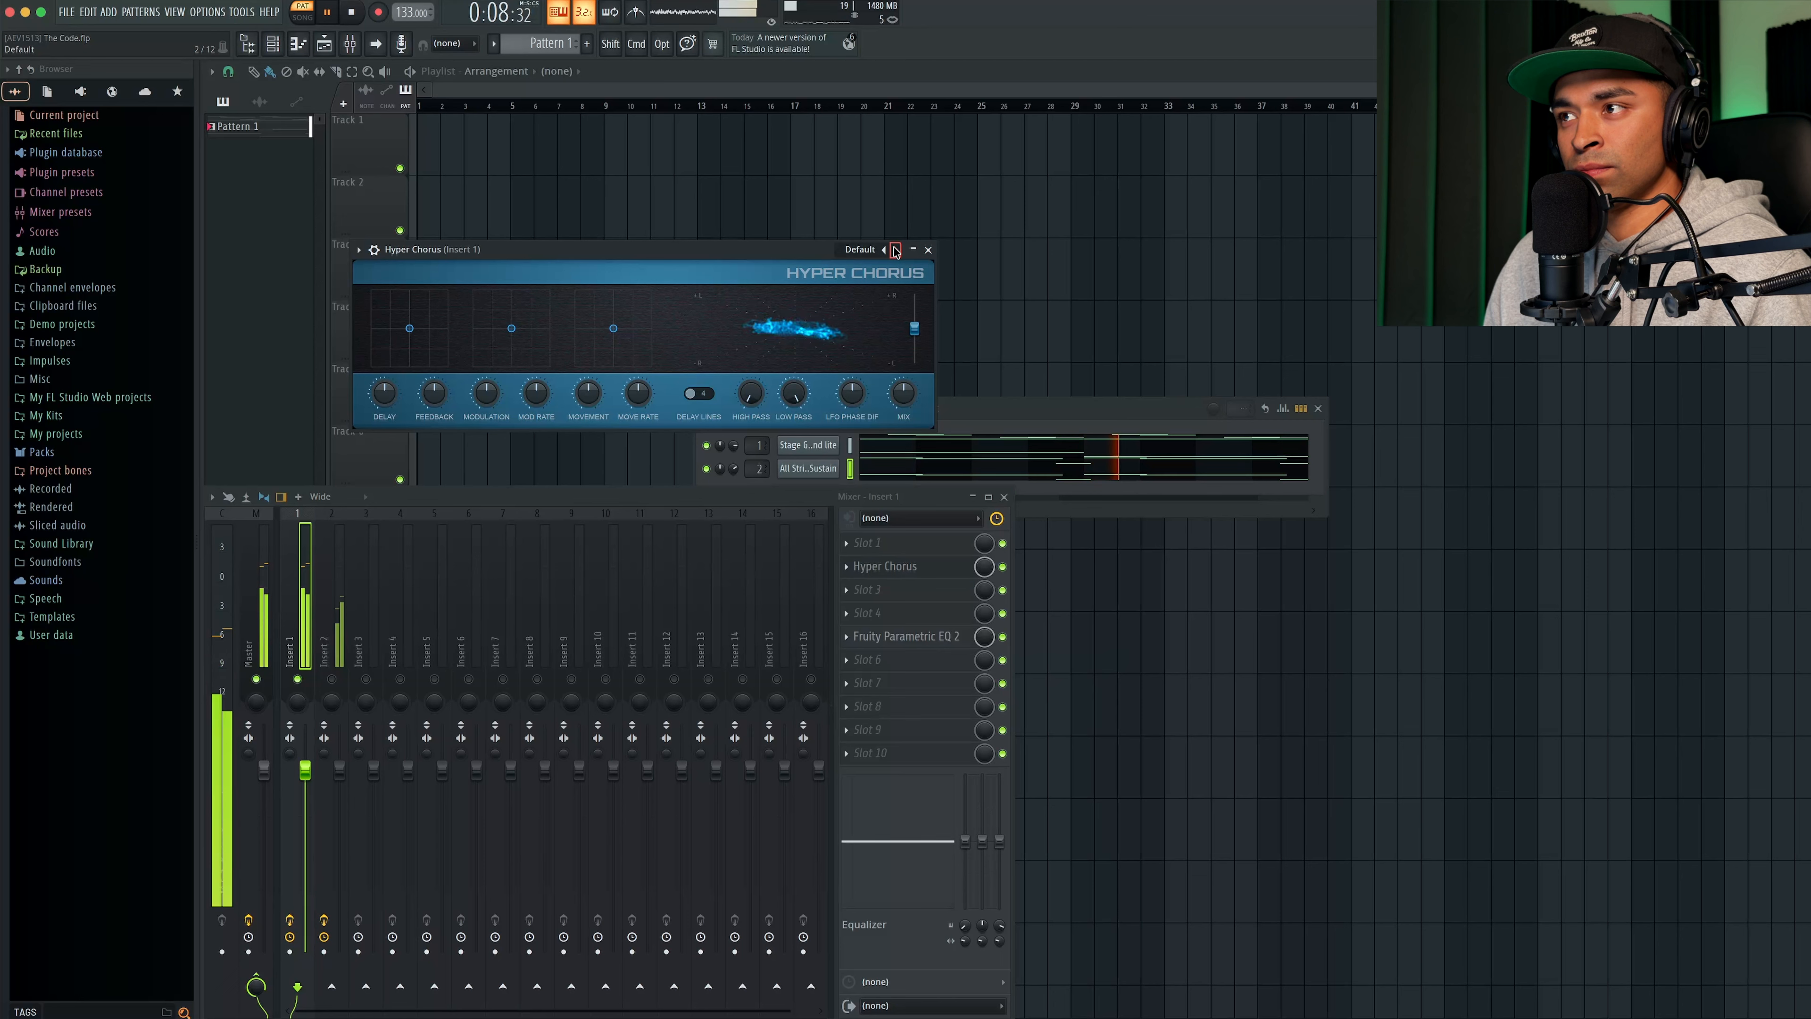
click(928, 249)
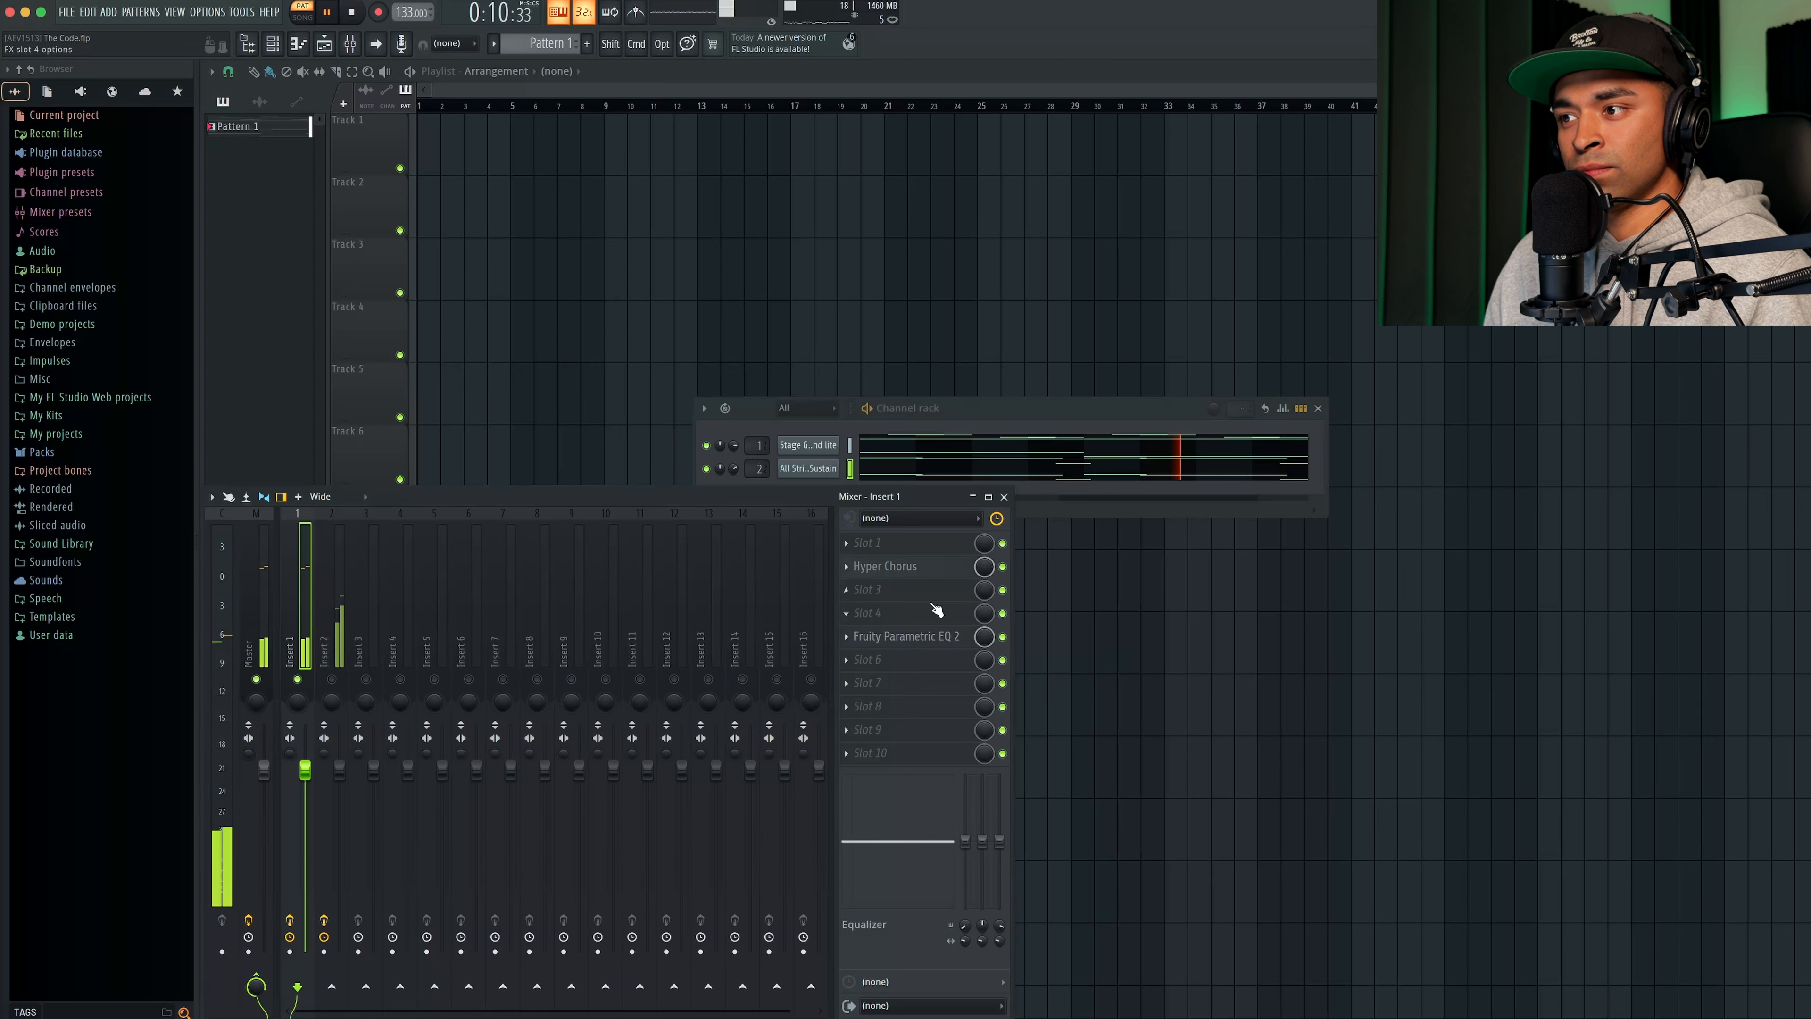
drag(993, 569, 993, 627)
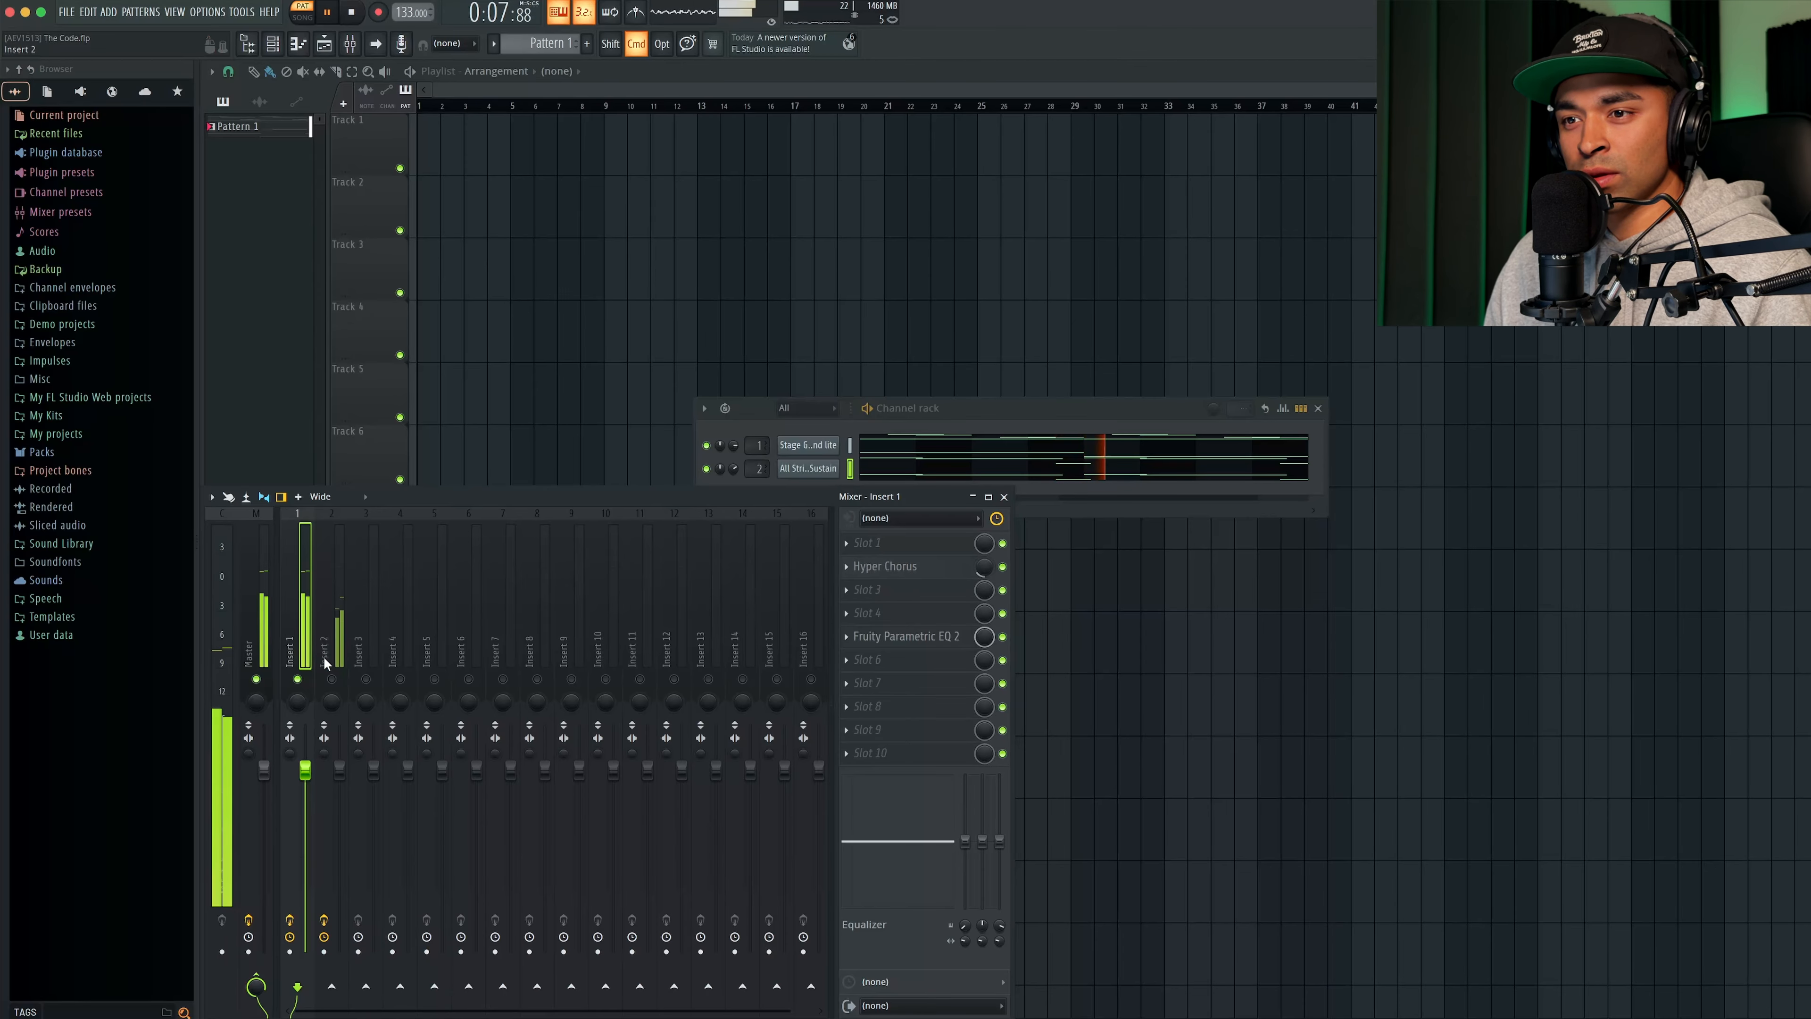
right_click(303, 678)
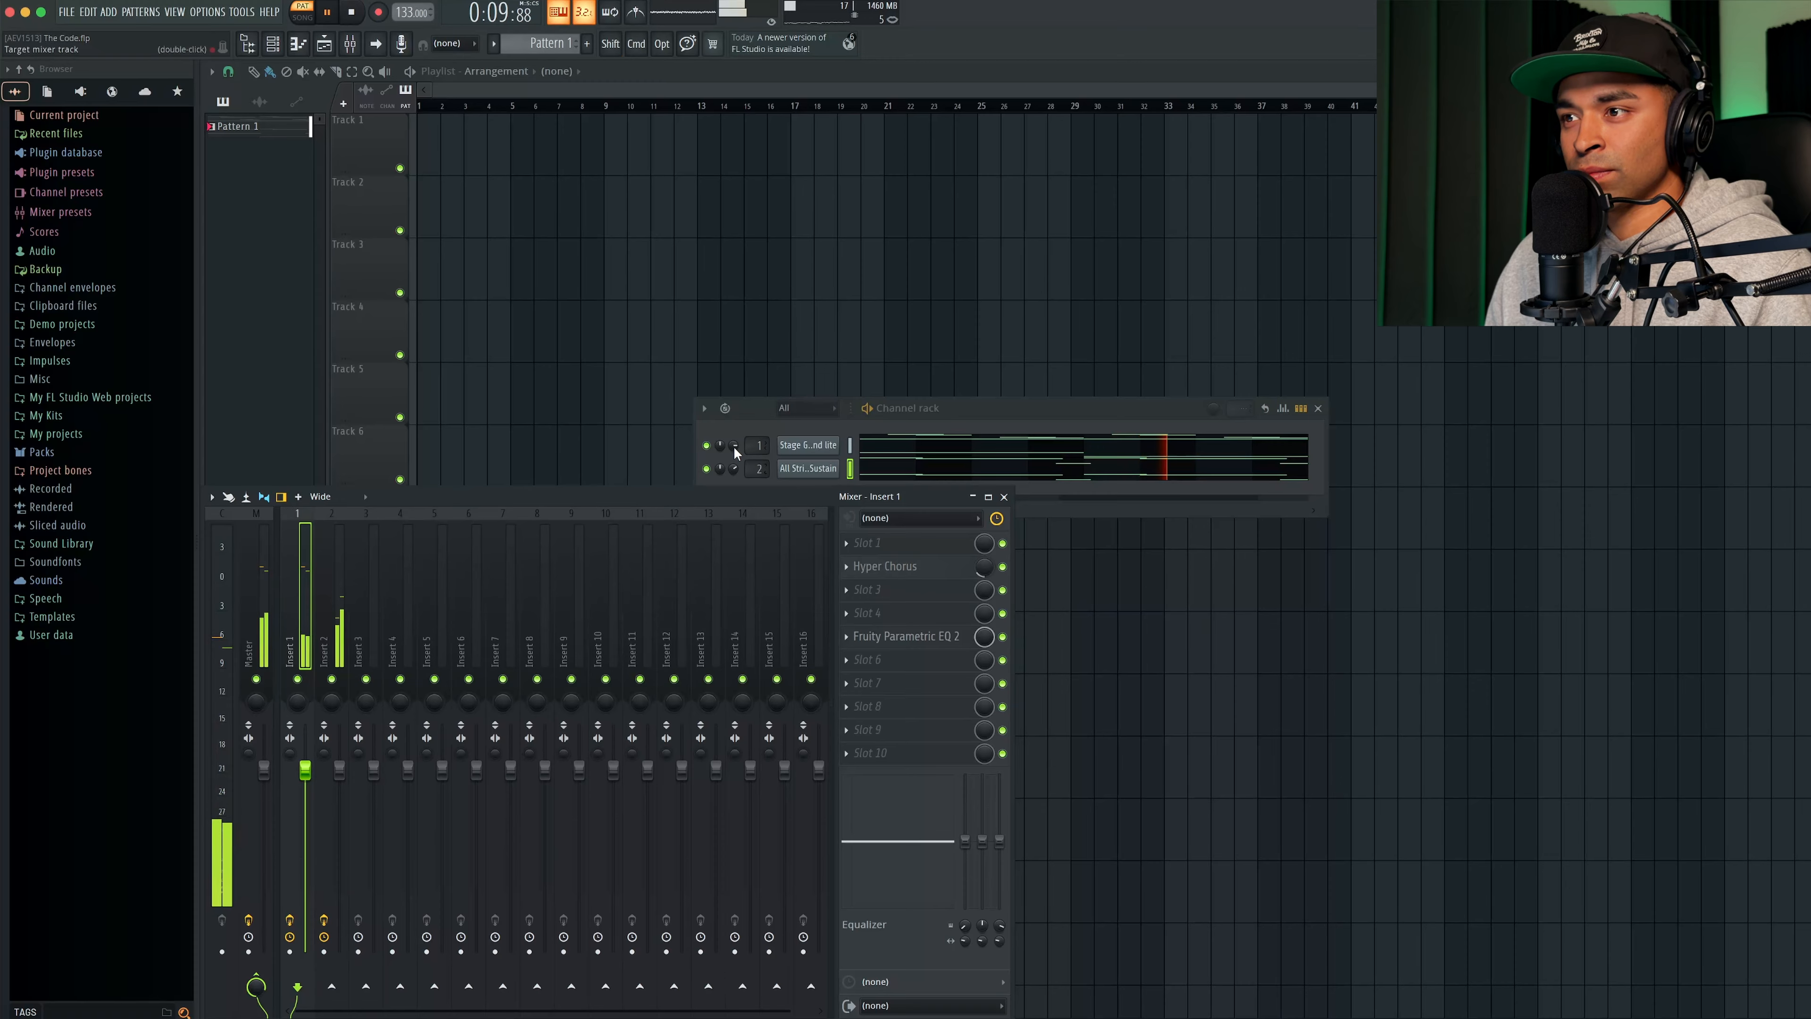
- Add a Sytrus instrument channel to the channel rack
scroll(734, 447, down, 5)
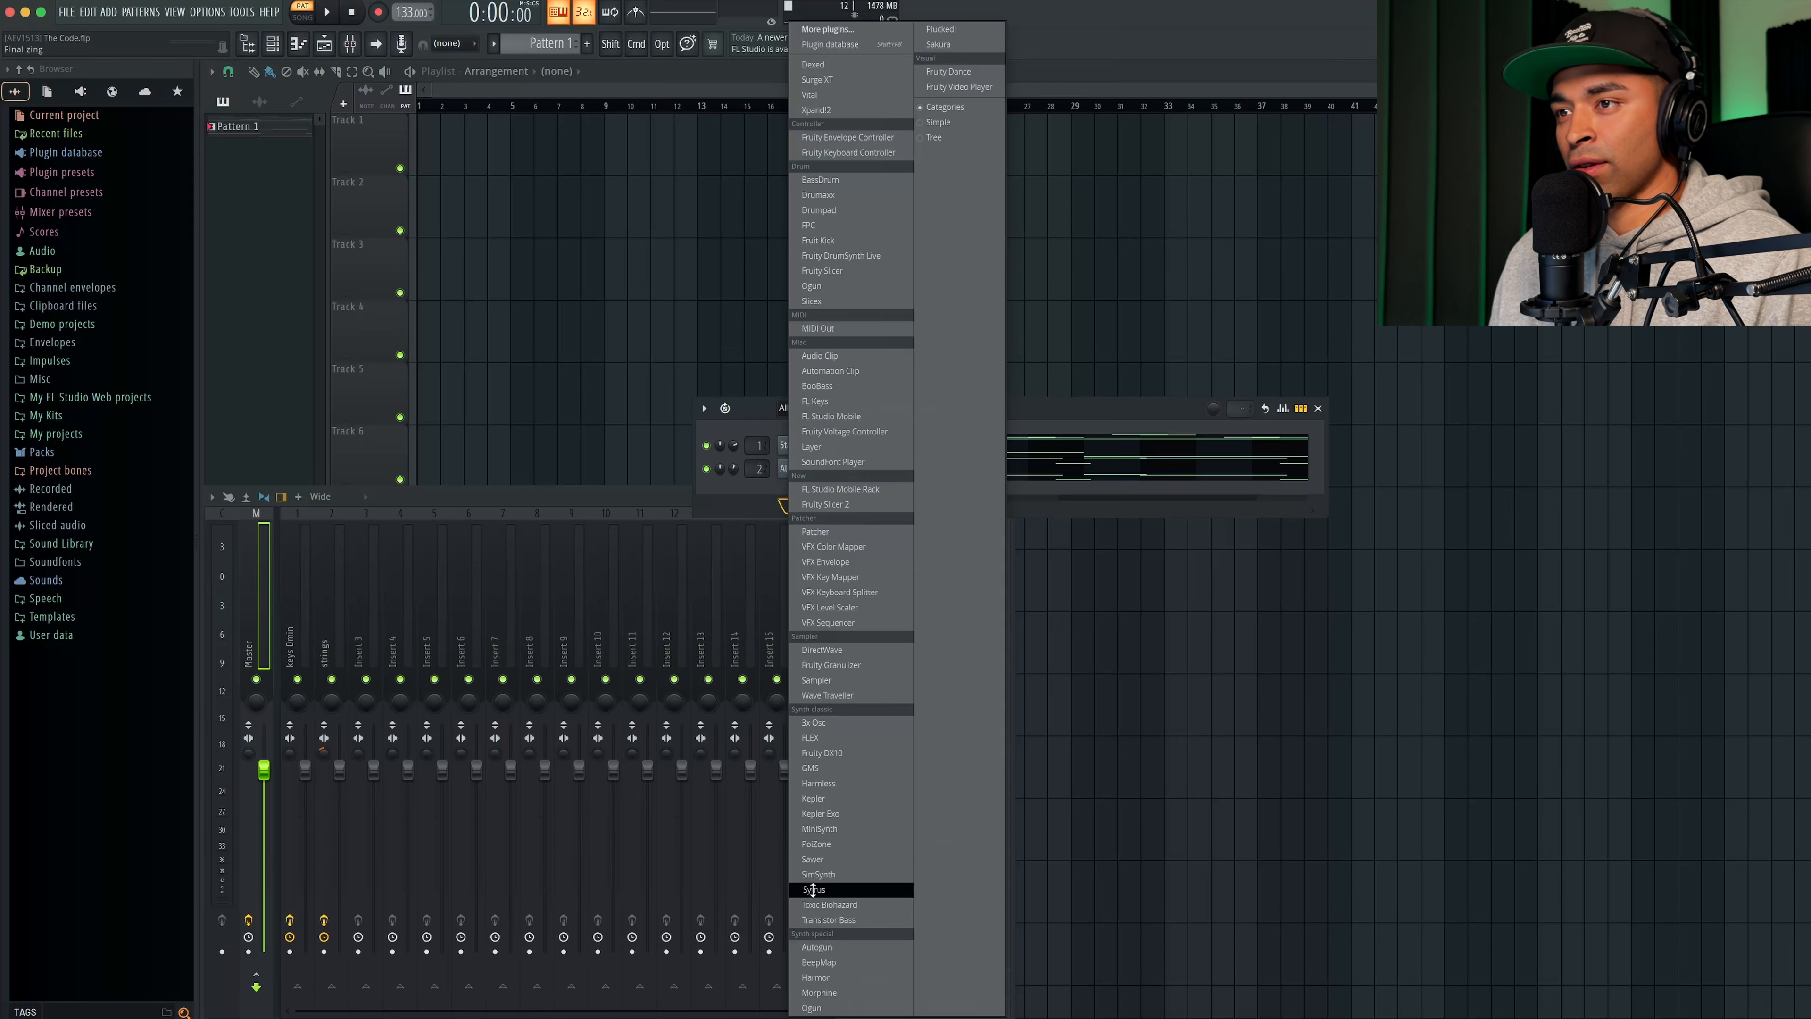
click(812, 889)
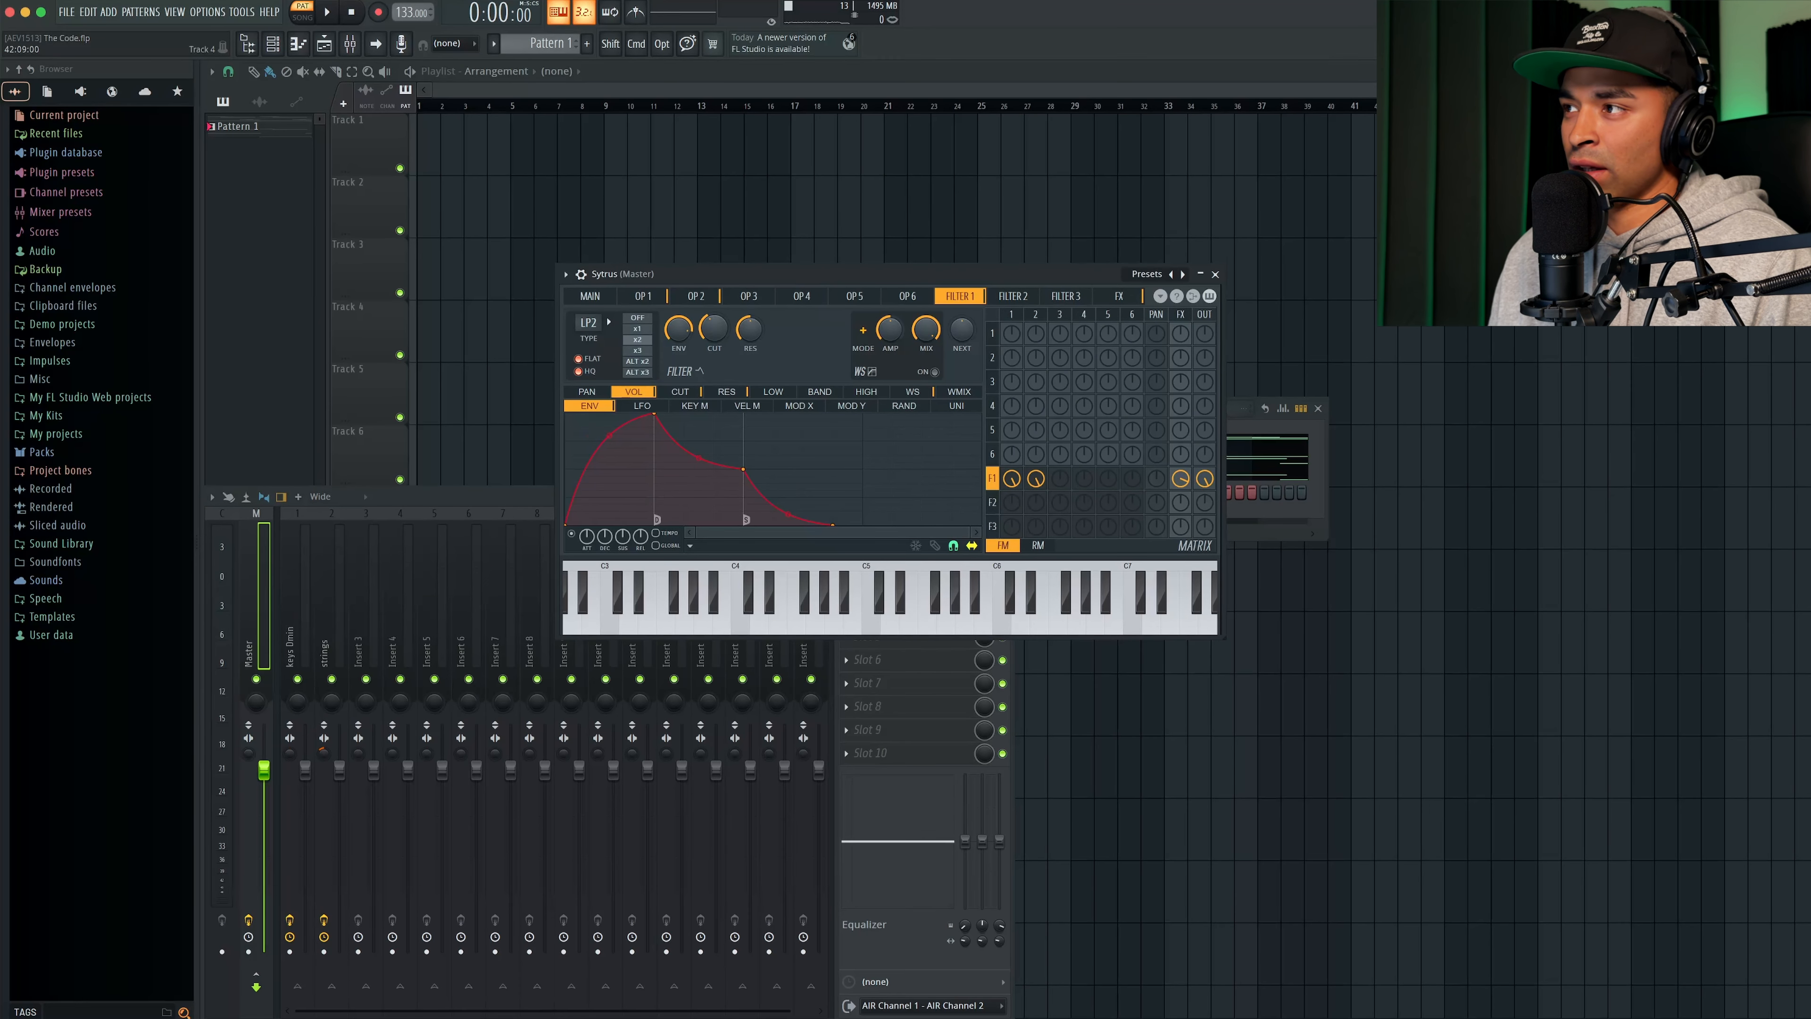
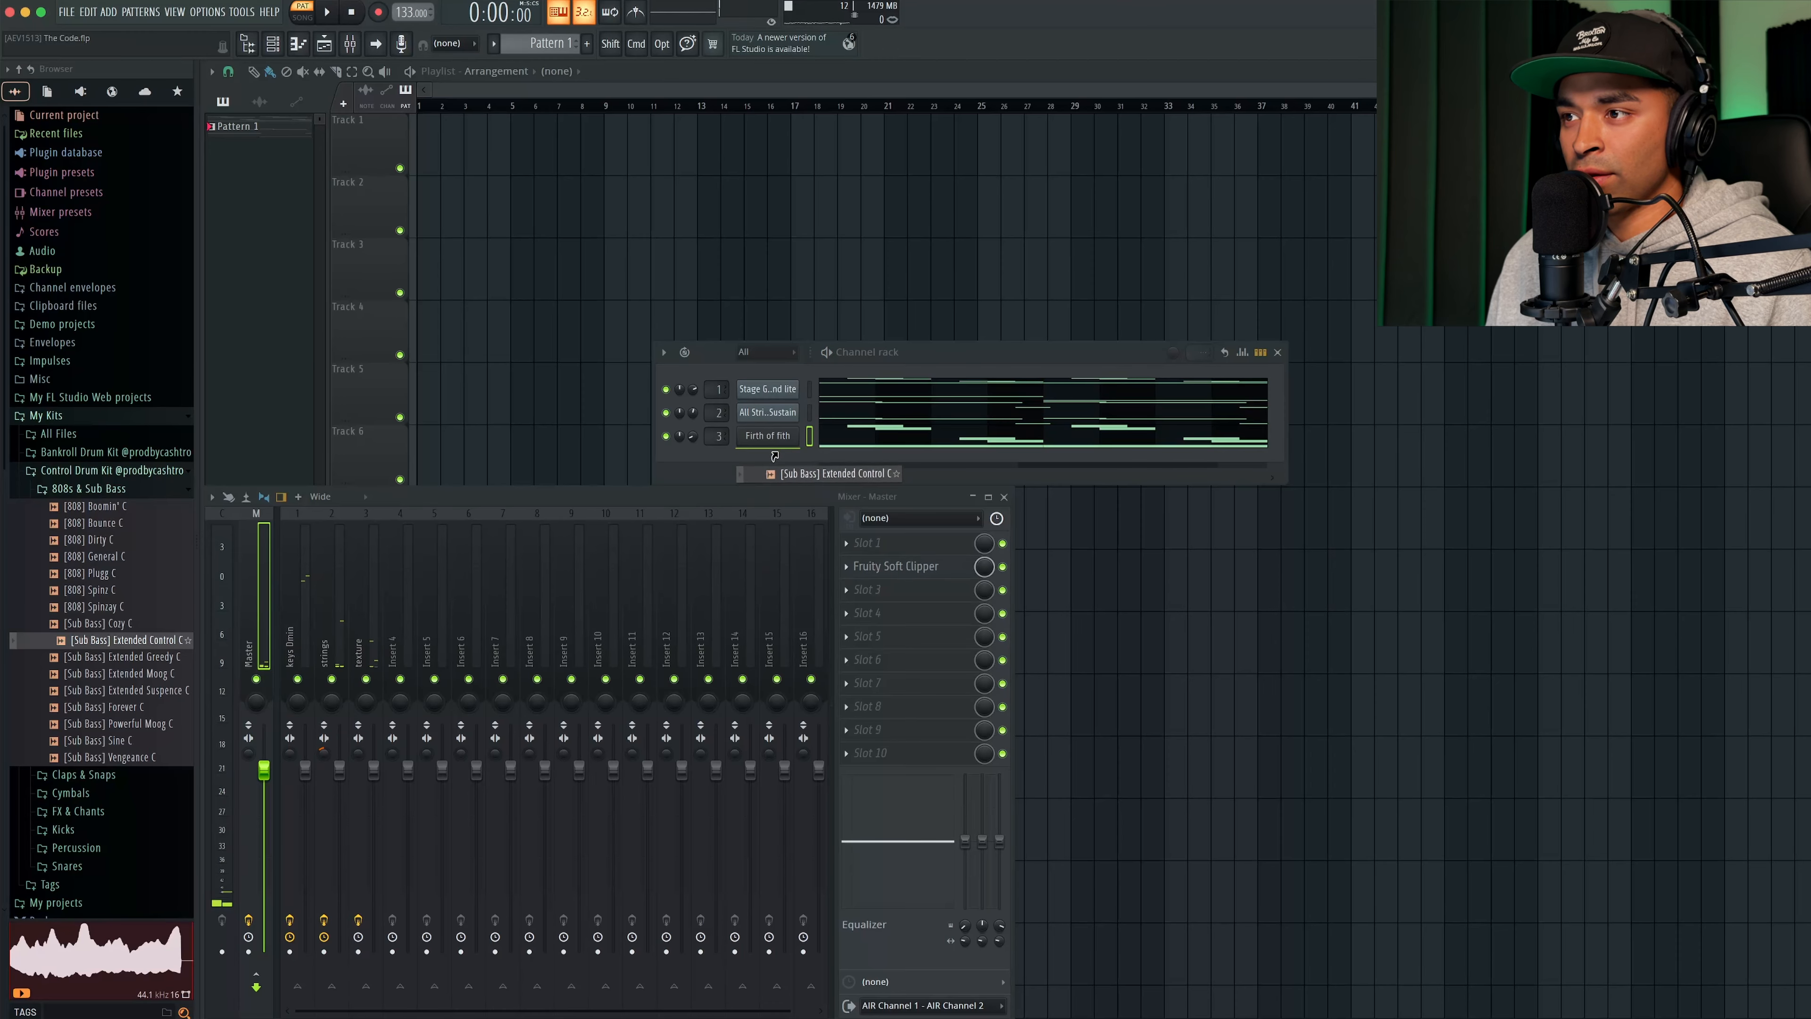
- Add the [Sub Bass] Extended Control C sample to the channel rack, extend its bar 4 note to bar 5 and shorten the first note to mid-bar 3
drag(774, 455, 774, 457)
drag(775, 457, 775, 456)
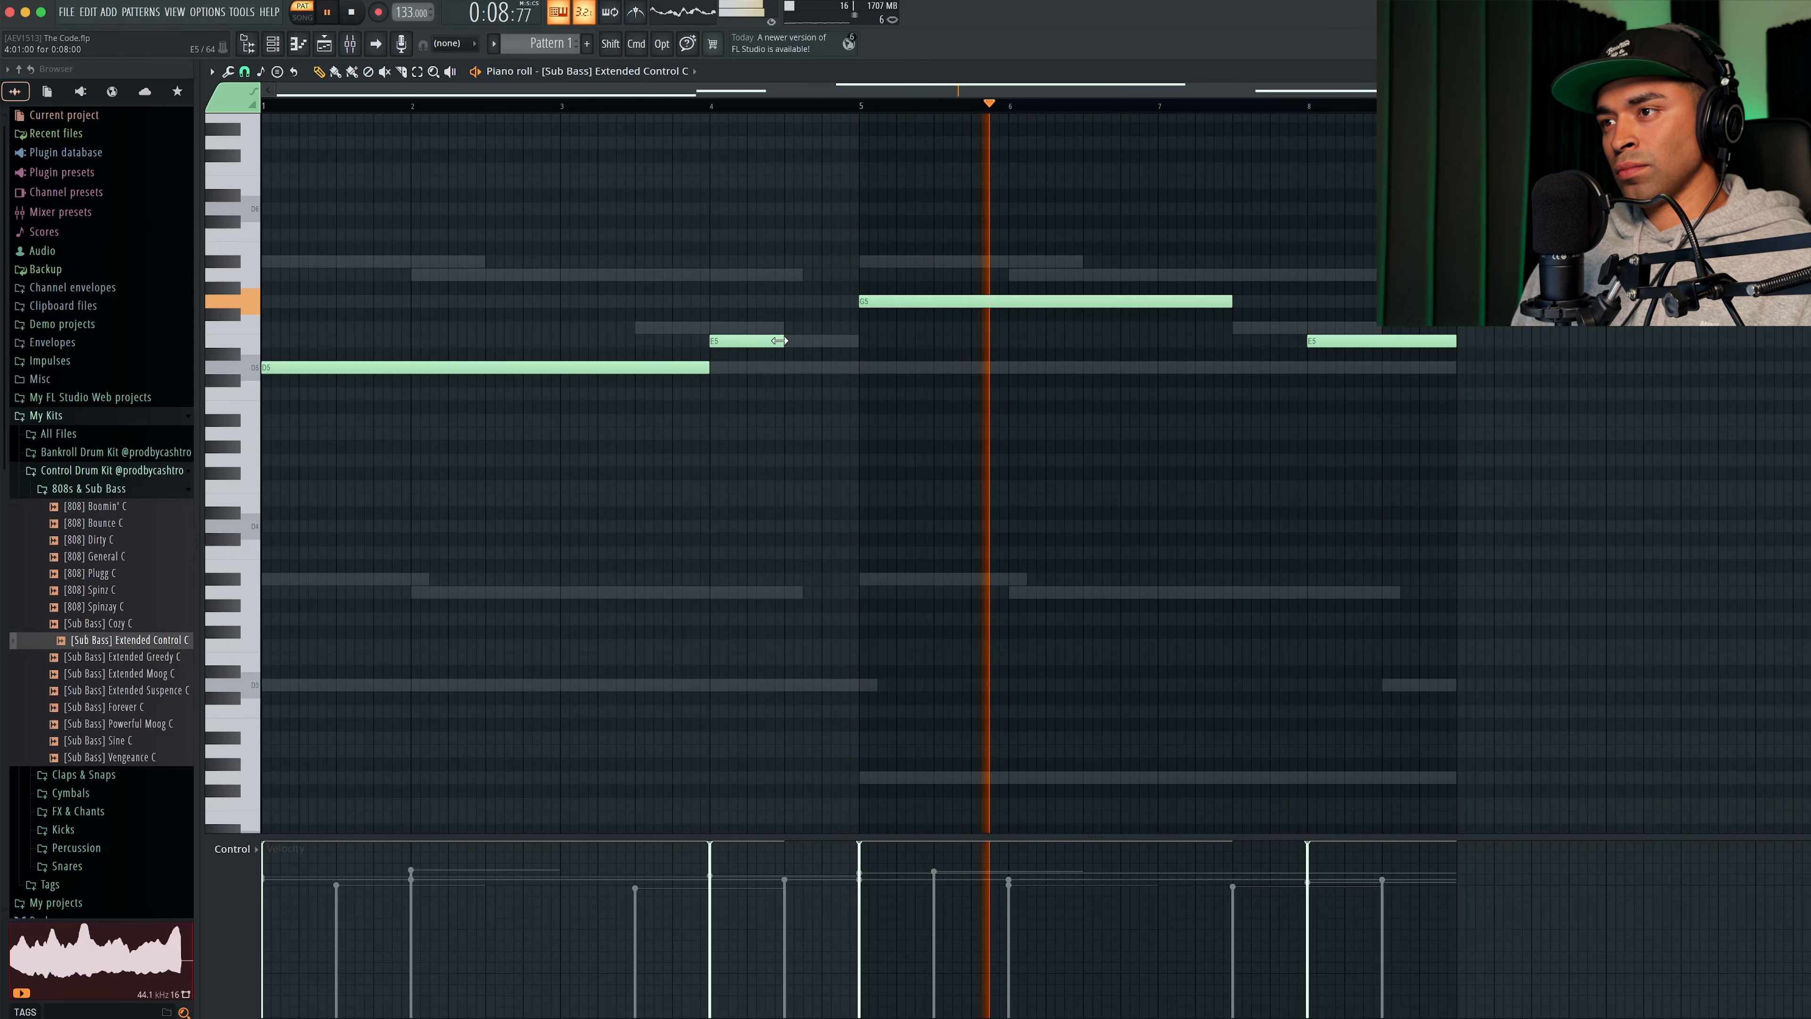
drag(778, 340, 855, 340)
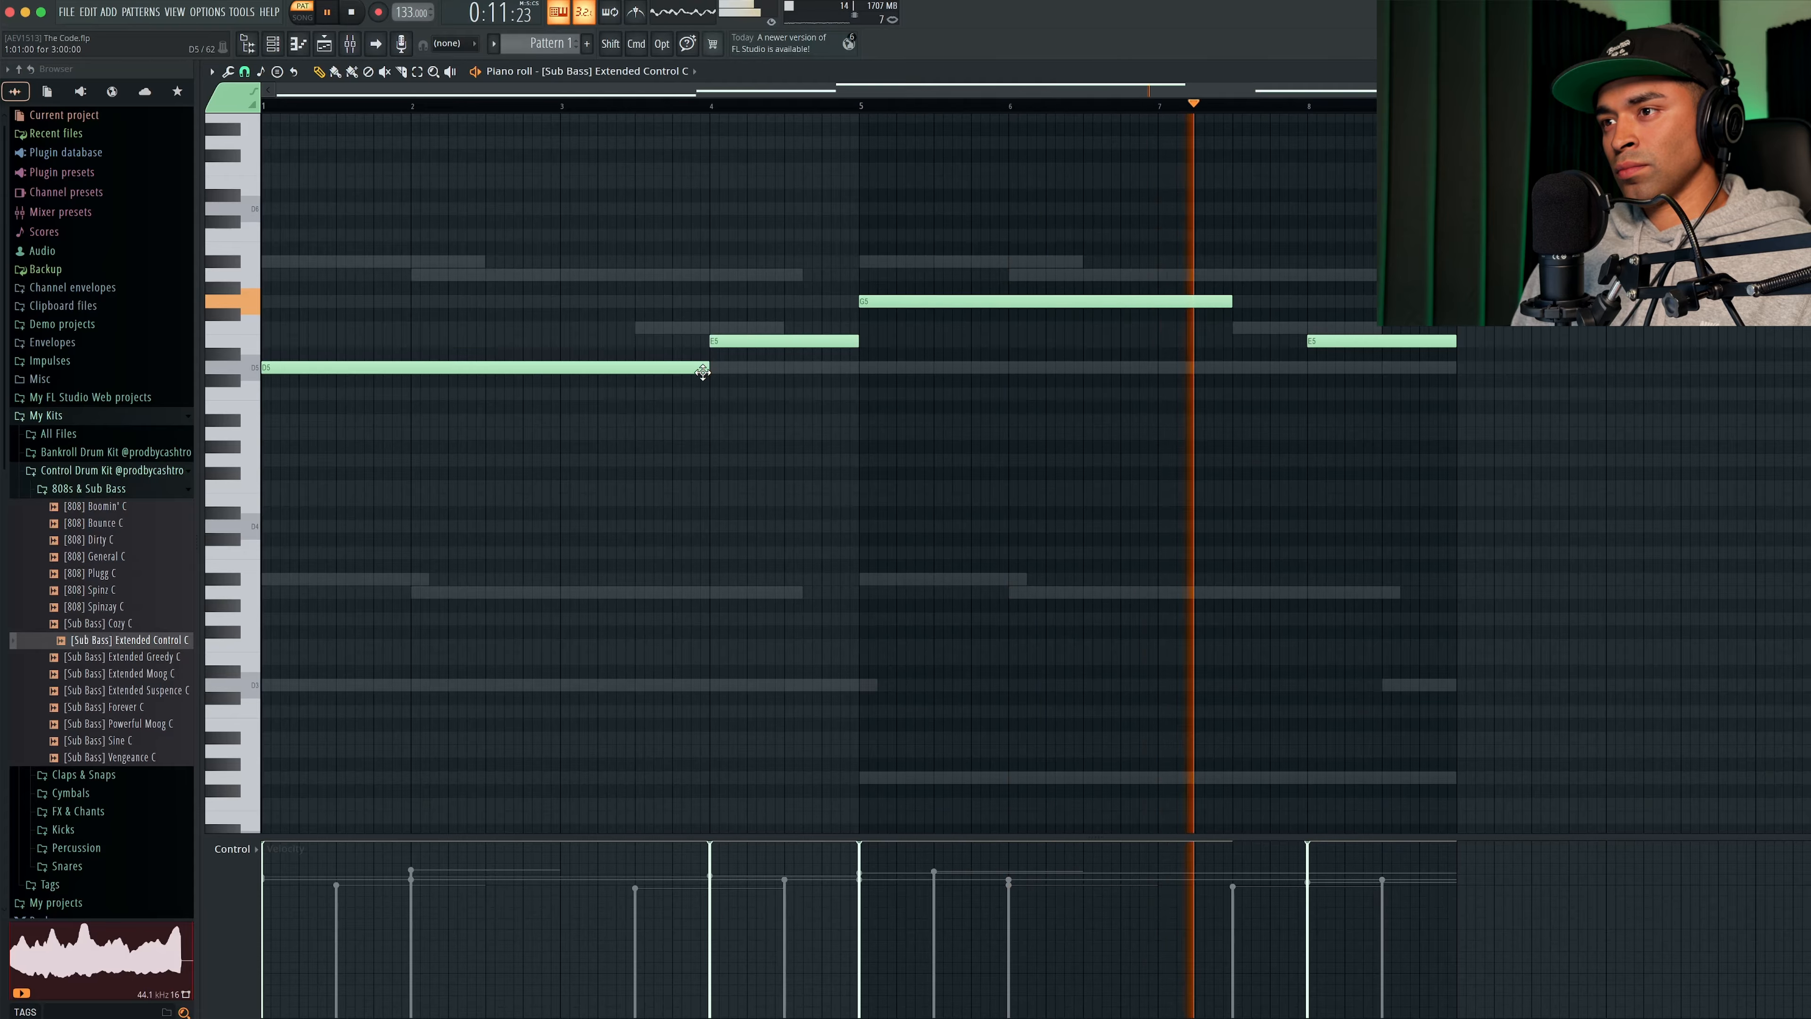
drag(708, 368, 627, 371)
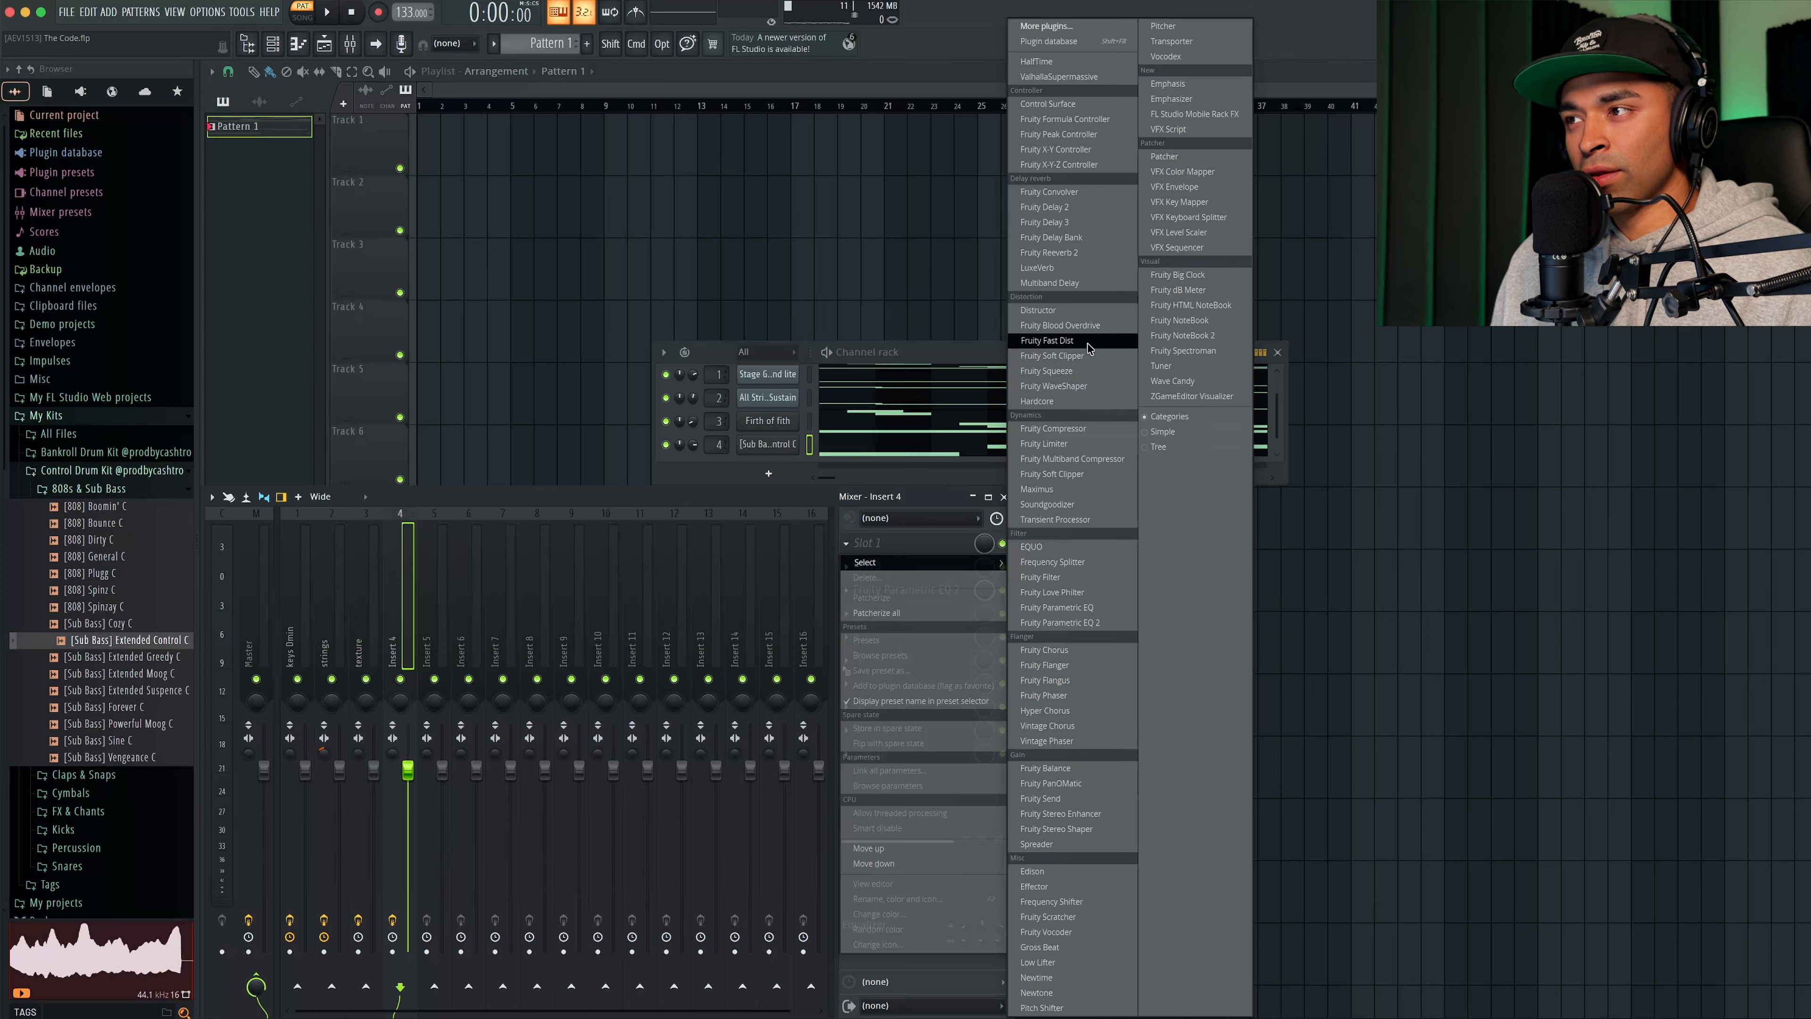
- Add Fruity Fast Dist to slot 1 of the sub bass's mixer insert and reduce its mix level to 15%
click(1047, 341)
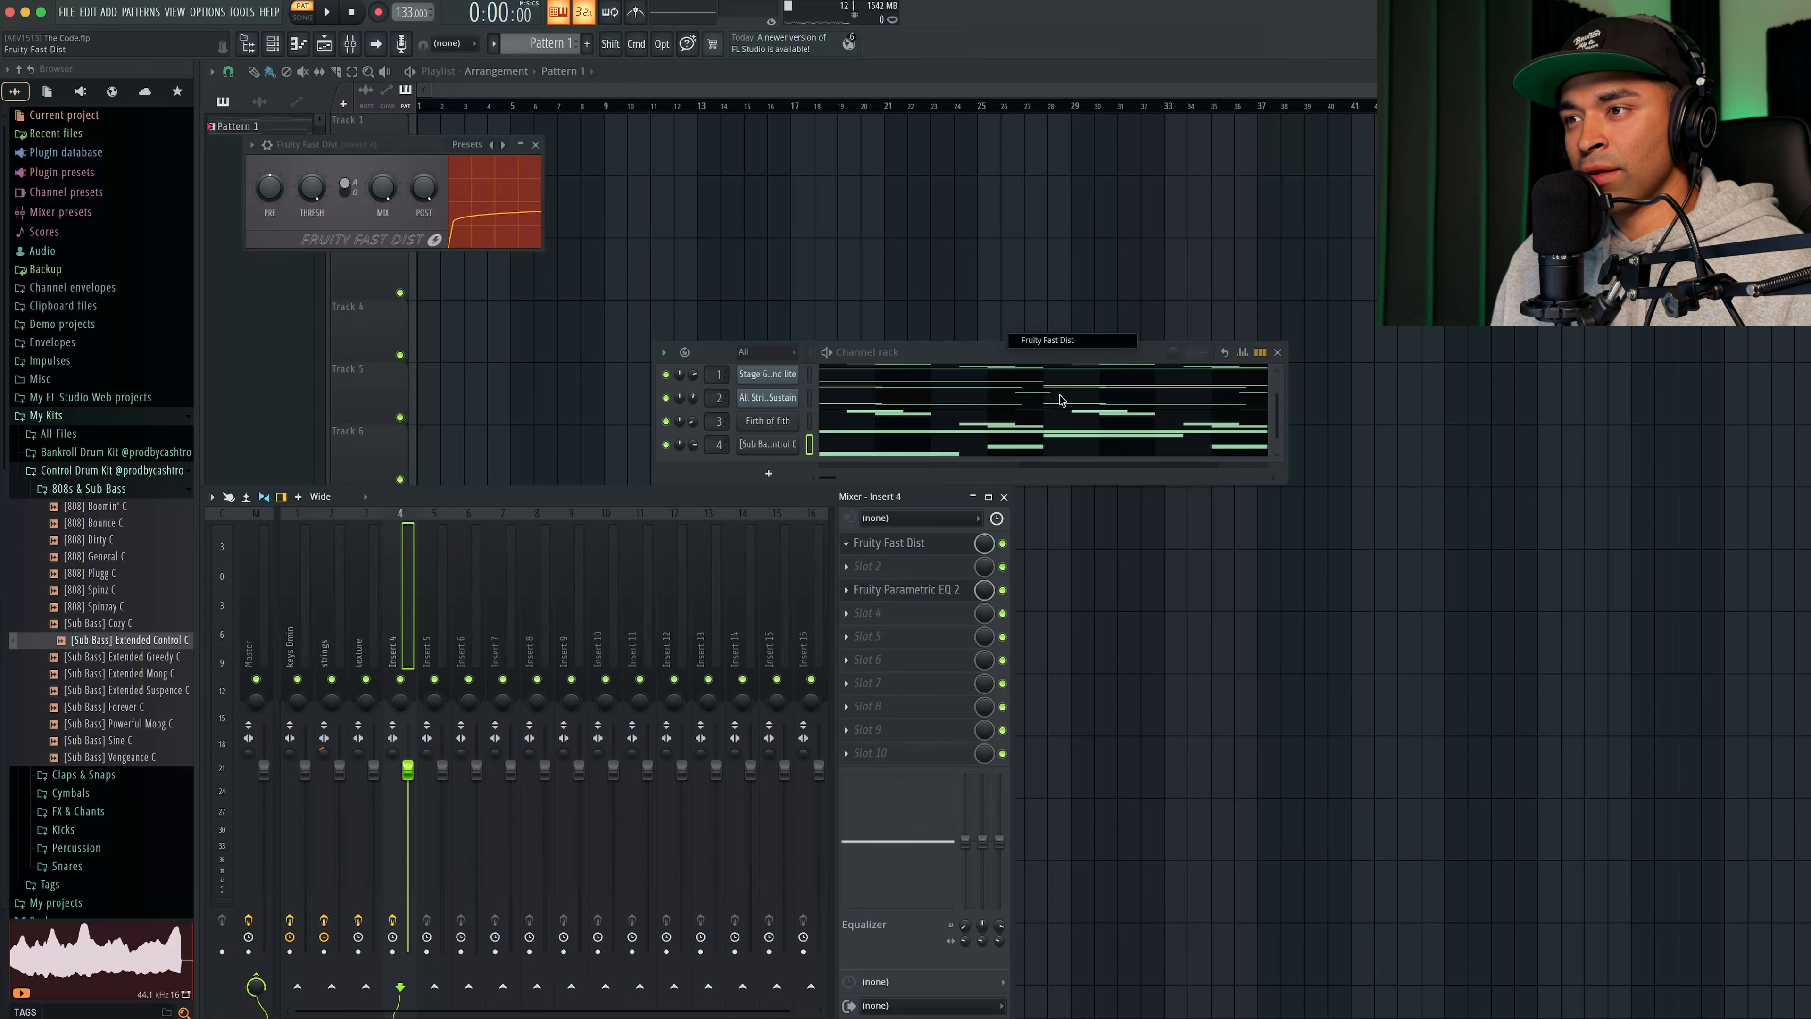
click(926, 548)
click(934, 542)
click(930, 547)
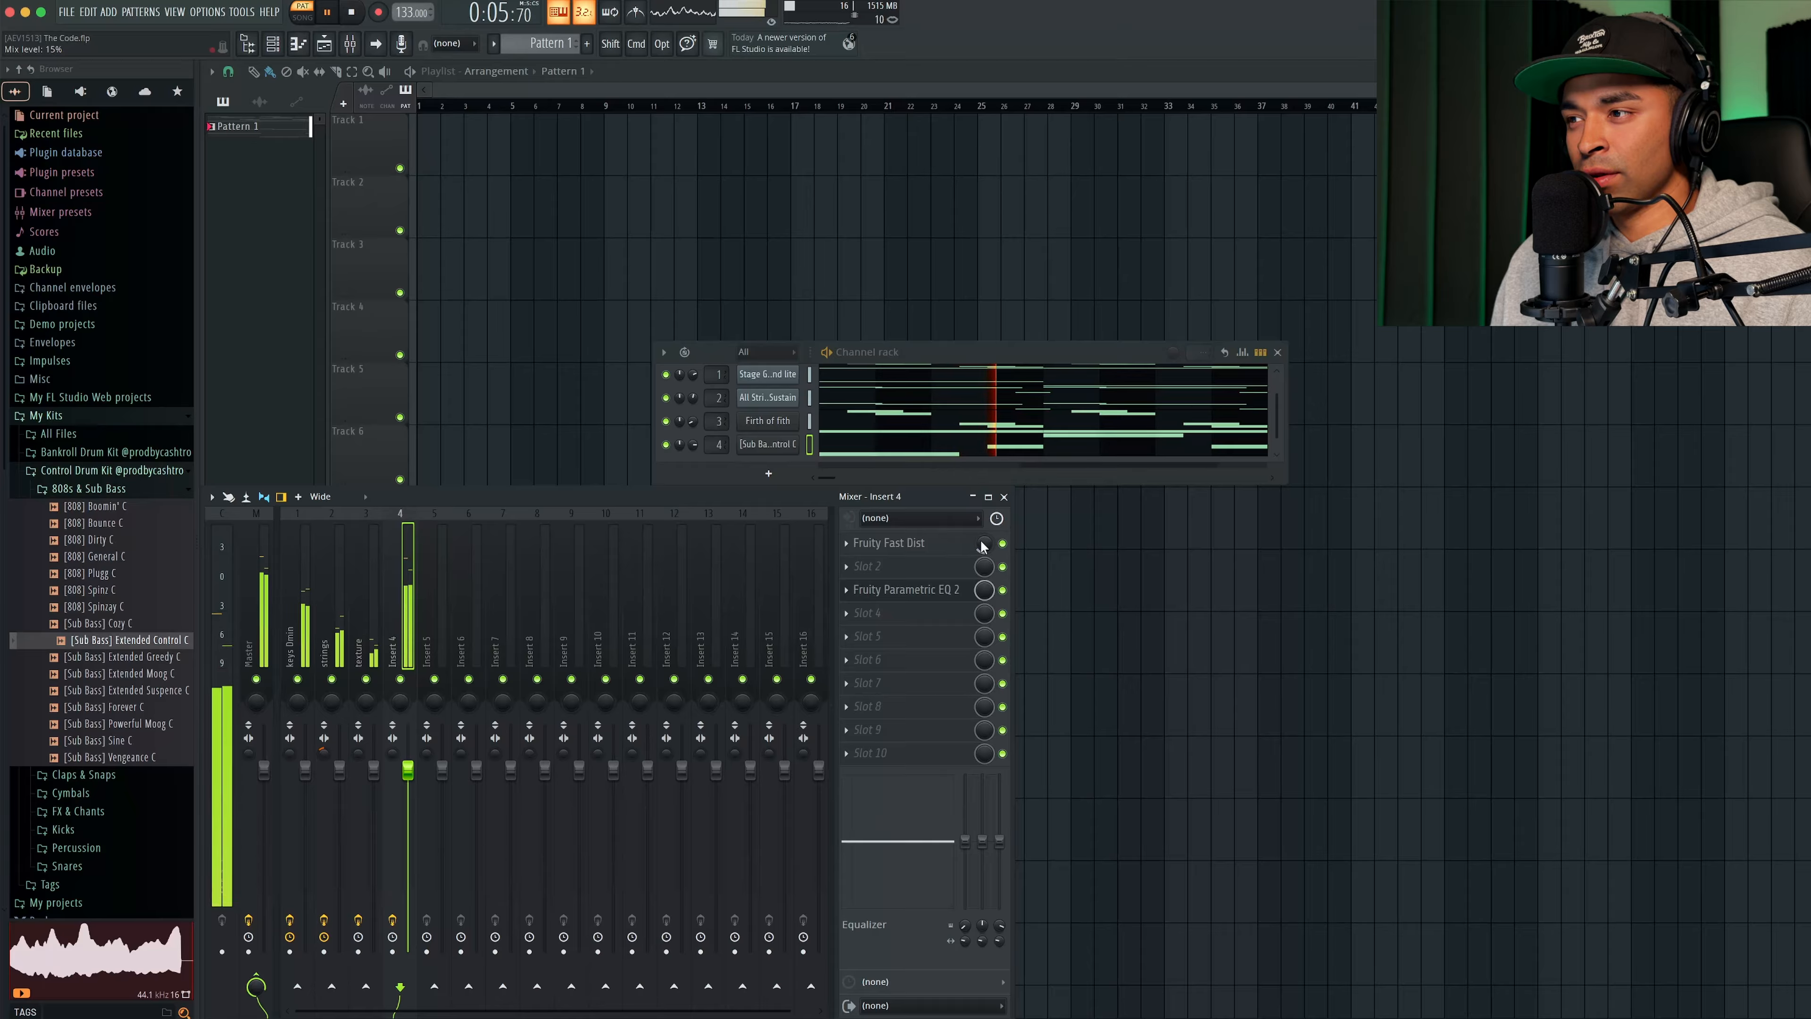
- Roll off the sub bass's high frequencies with the highest band of Fruity Parametric EQ 2 on insert 4
click(891, 592)
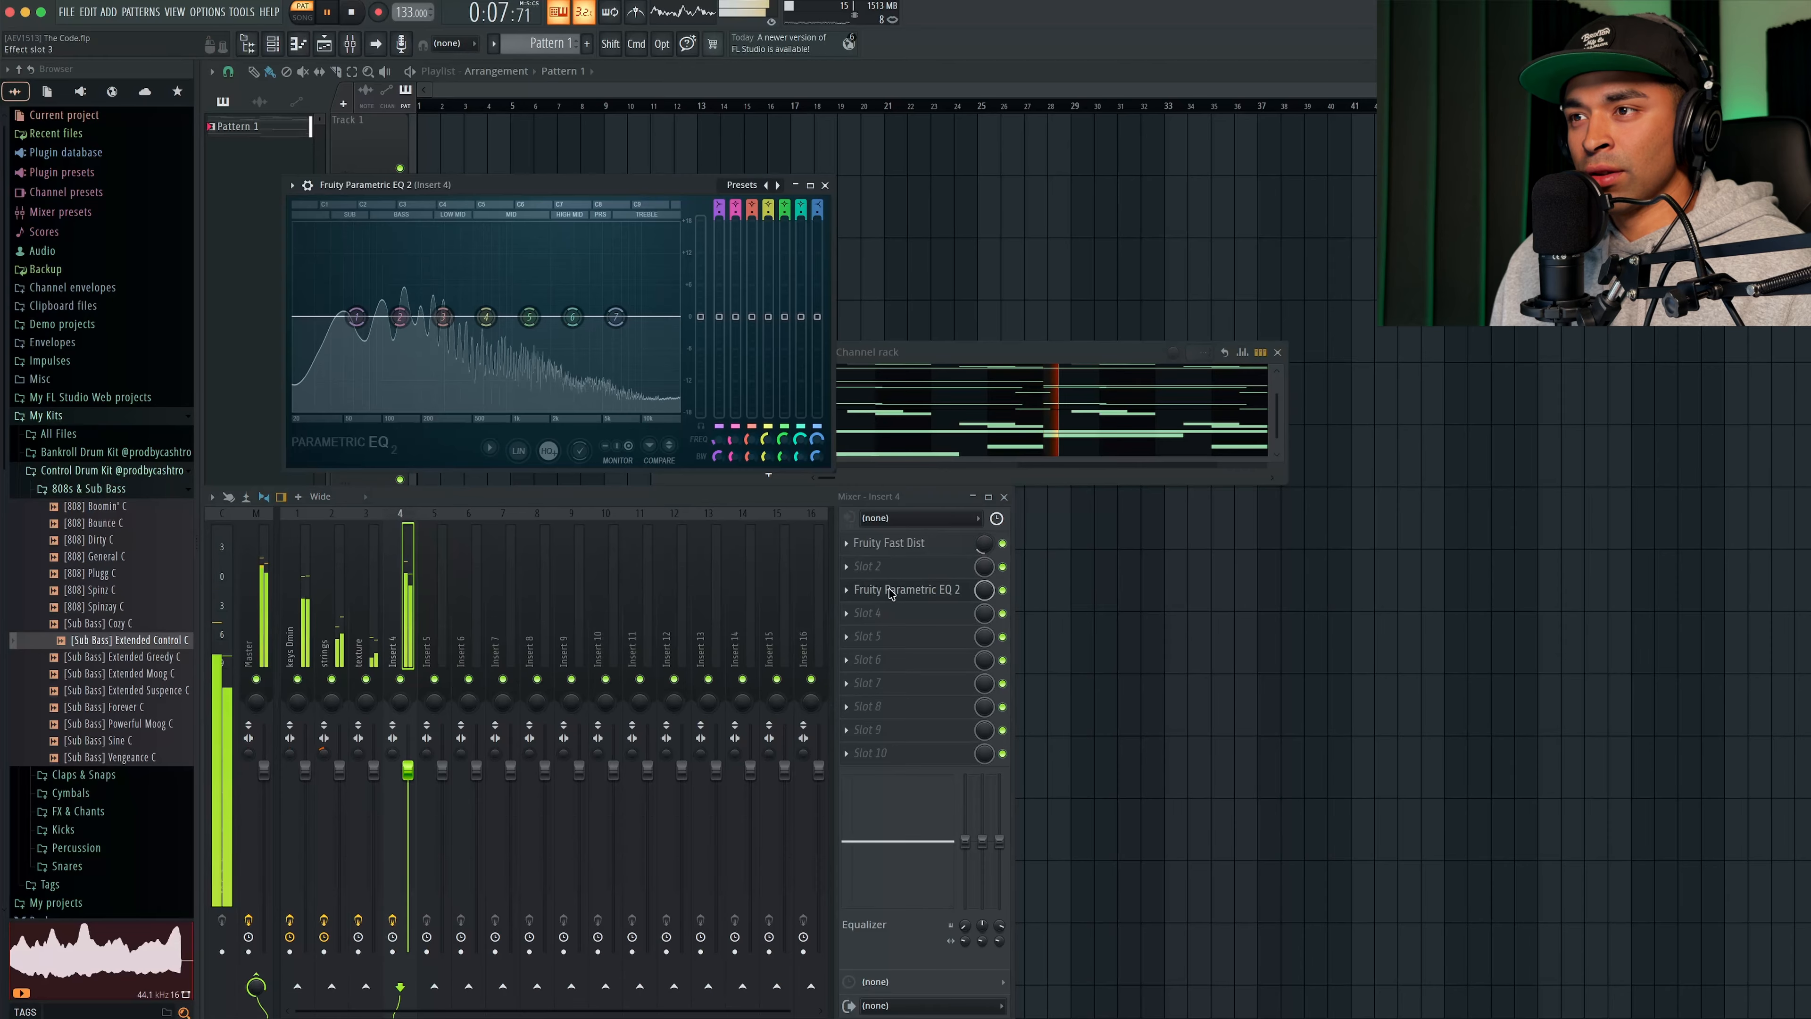
drag(615, 317, 590, 408)
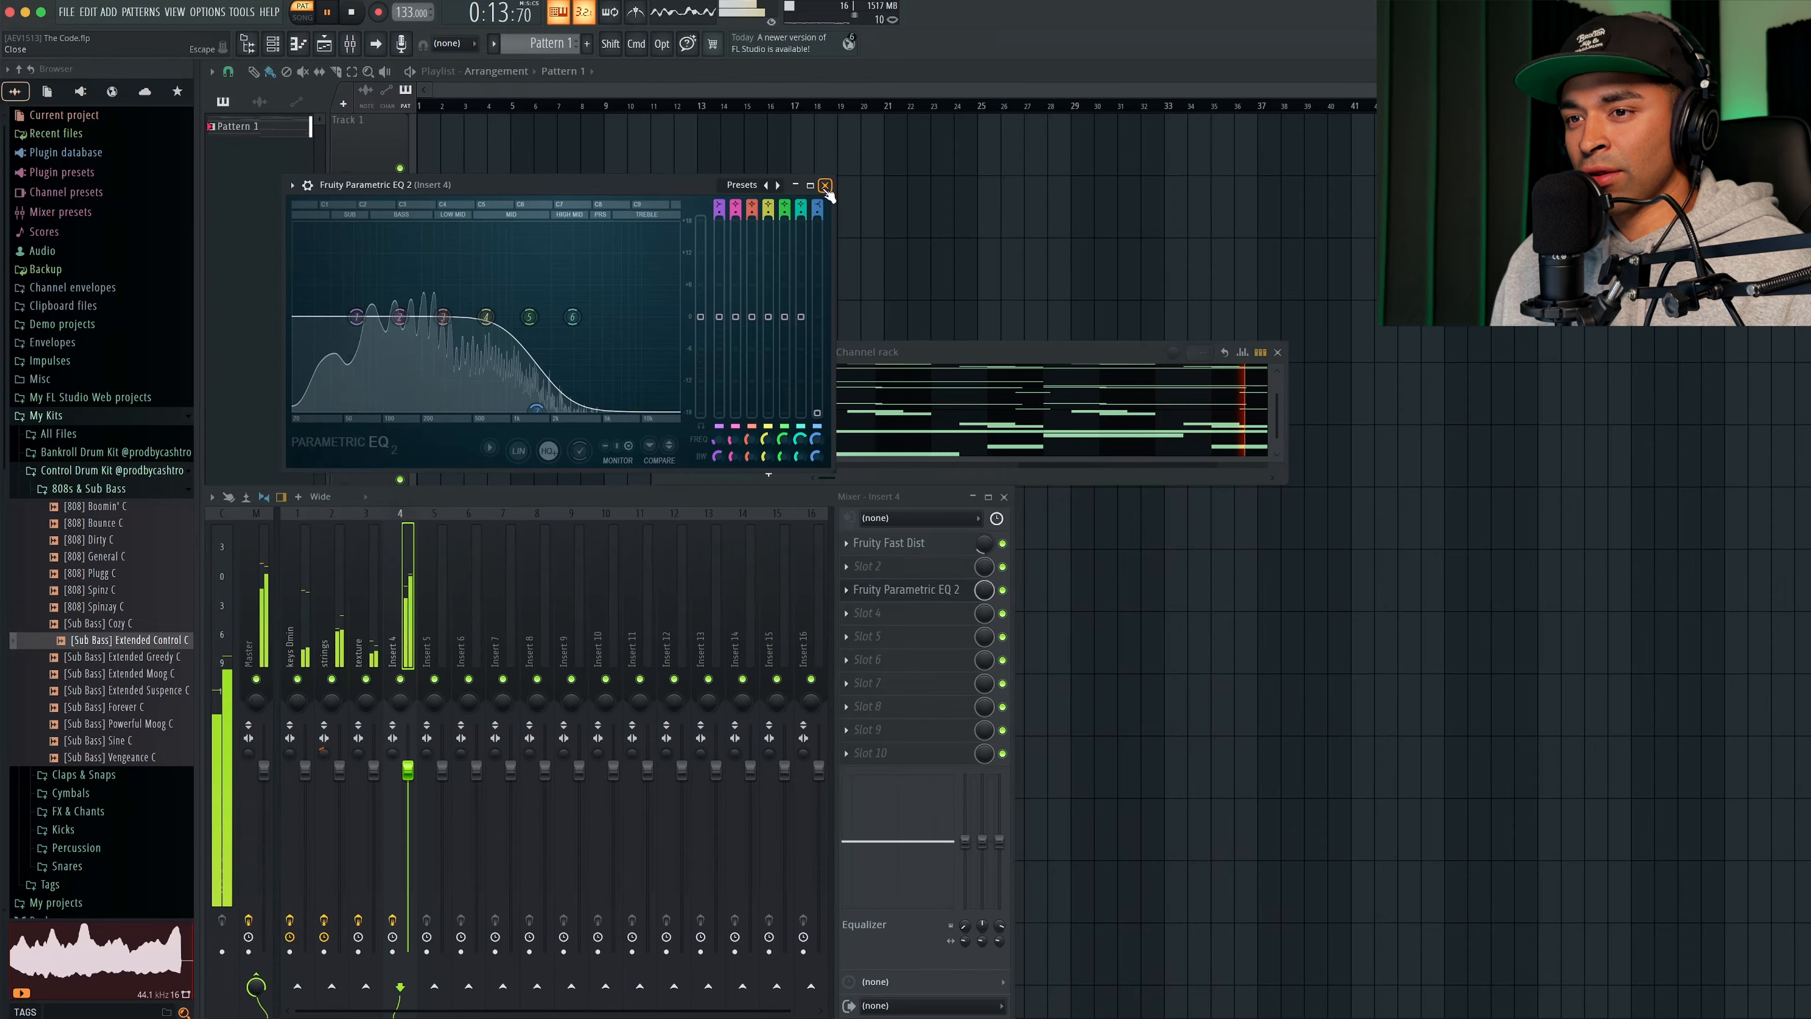
click(825, 187)
- Add the [Snare] Stack sample to the channel rack and copy its hits so one lands on beat 3 of all eight bars
drag(97, 733, 787, 474)
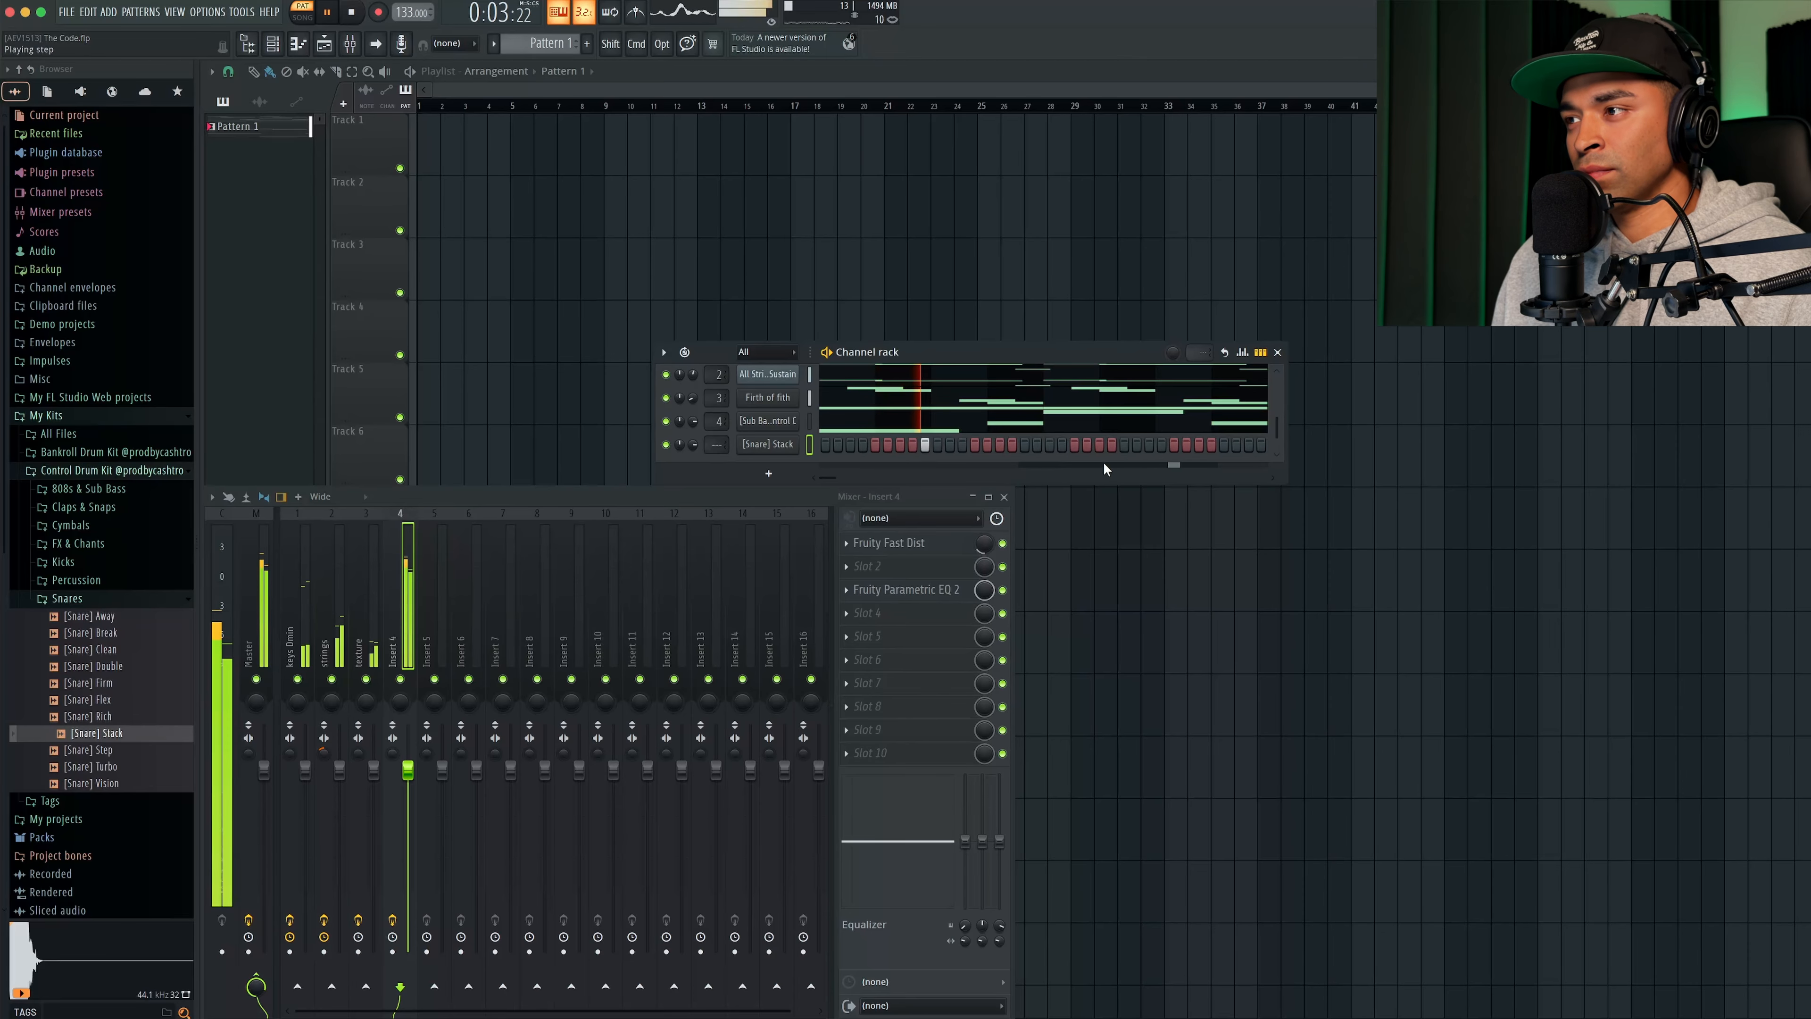
click(303, 50)
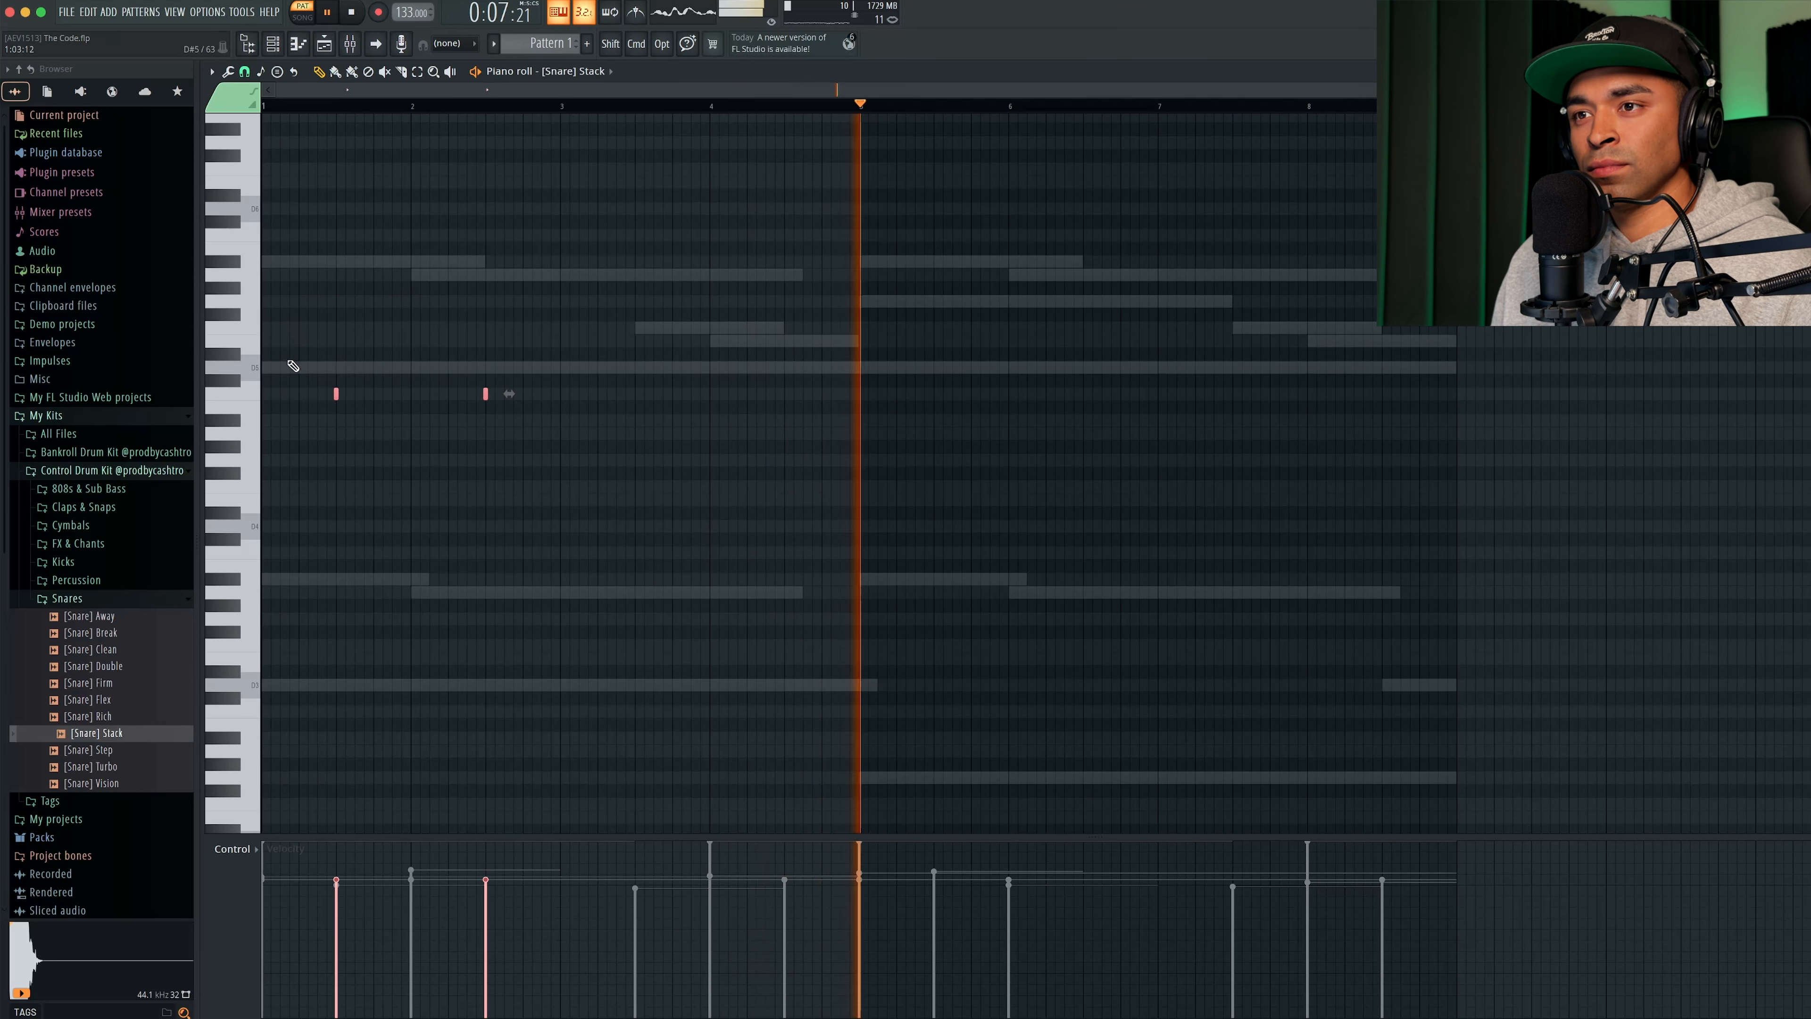
drag(336, 393, 634, 394)
drag(881, 439, 317, 281)
drag(337, 392, 929, 392)
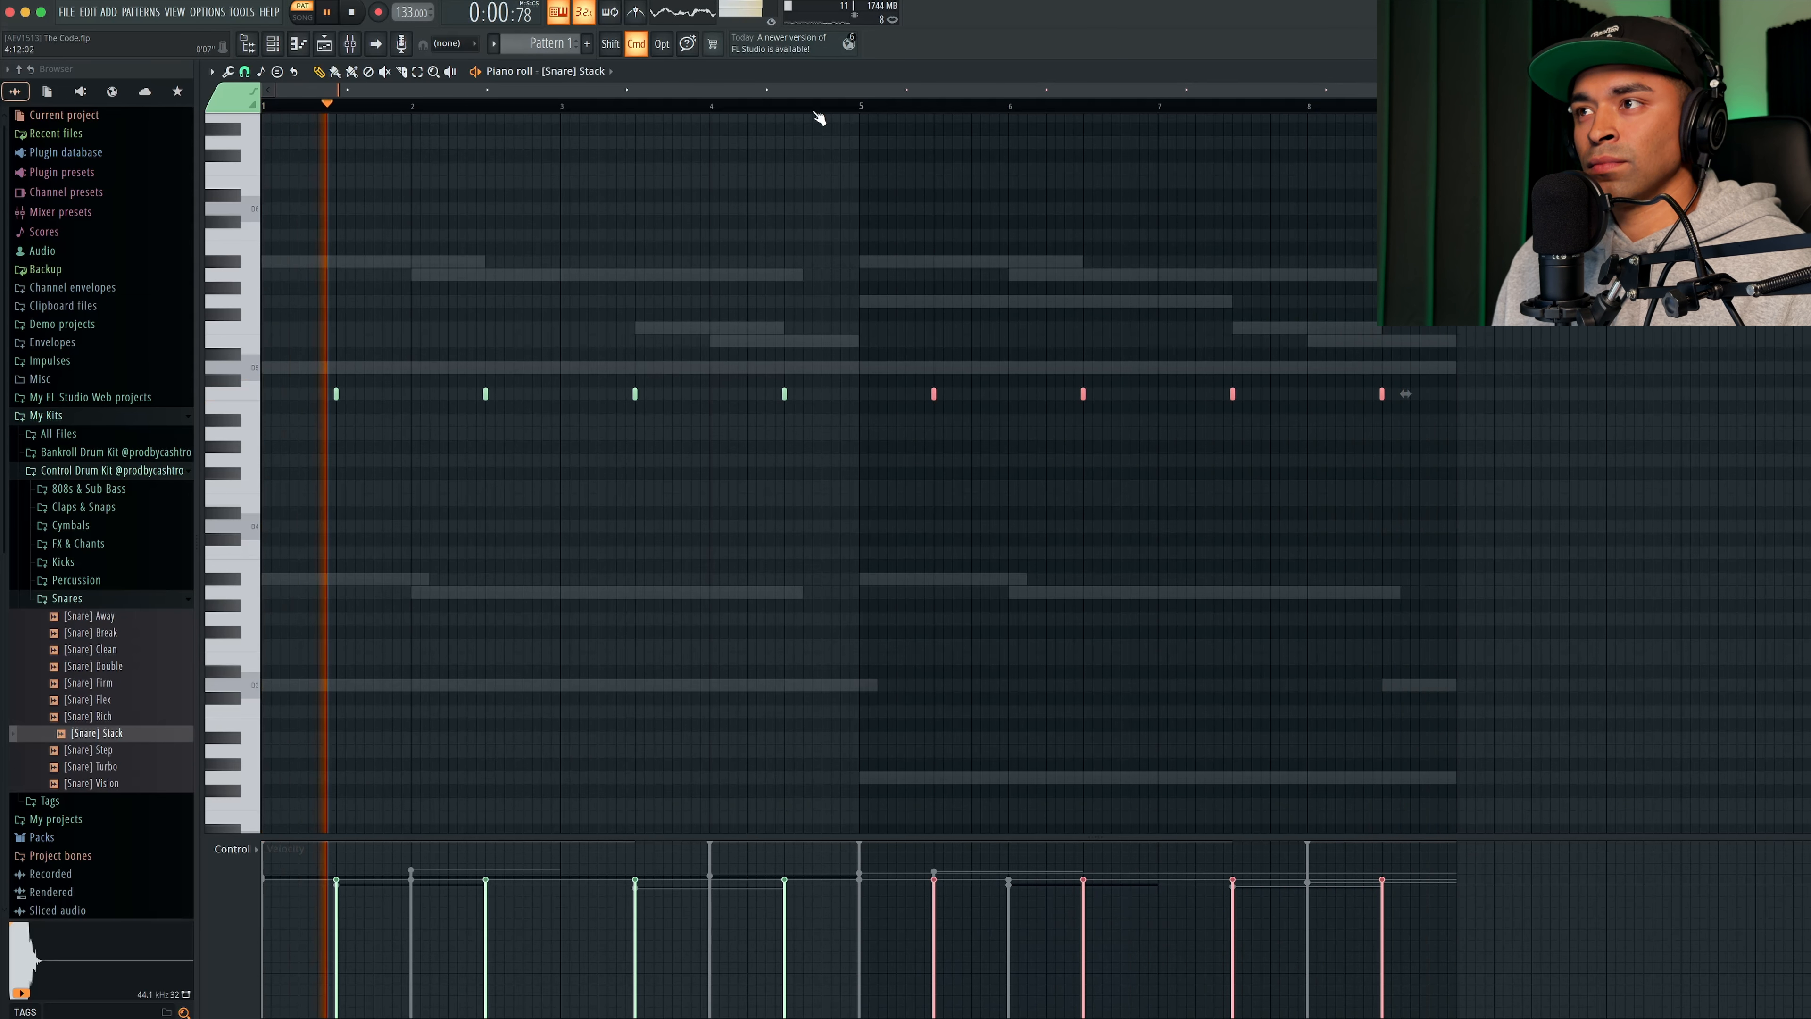
click(639, 546)
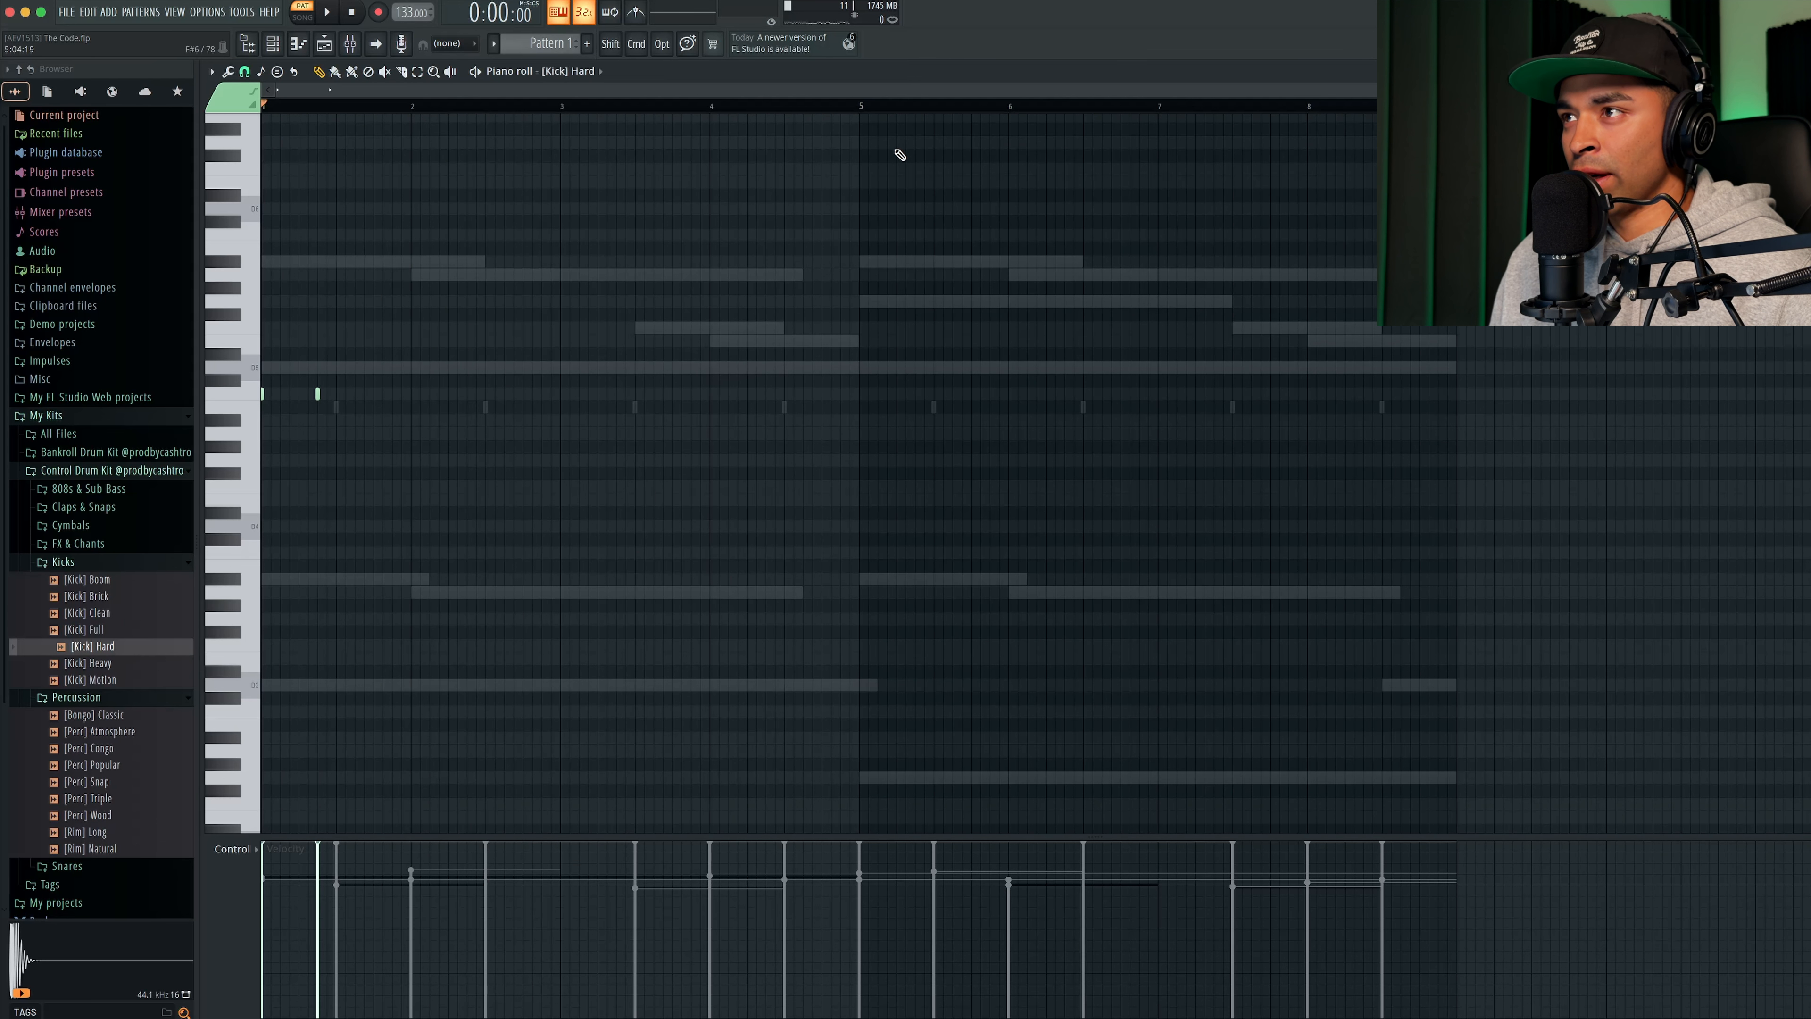
- Arrange a four-bar [Kick] Hard pattern with two kicks in bar 1 and one each in bars 2, 3 and 4
scroll(963, 92, up, 5)
key(space)
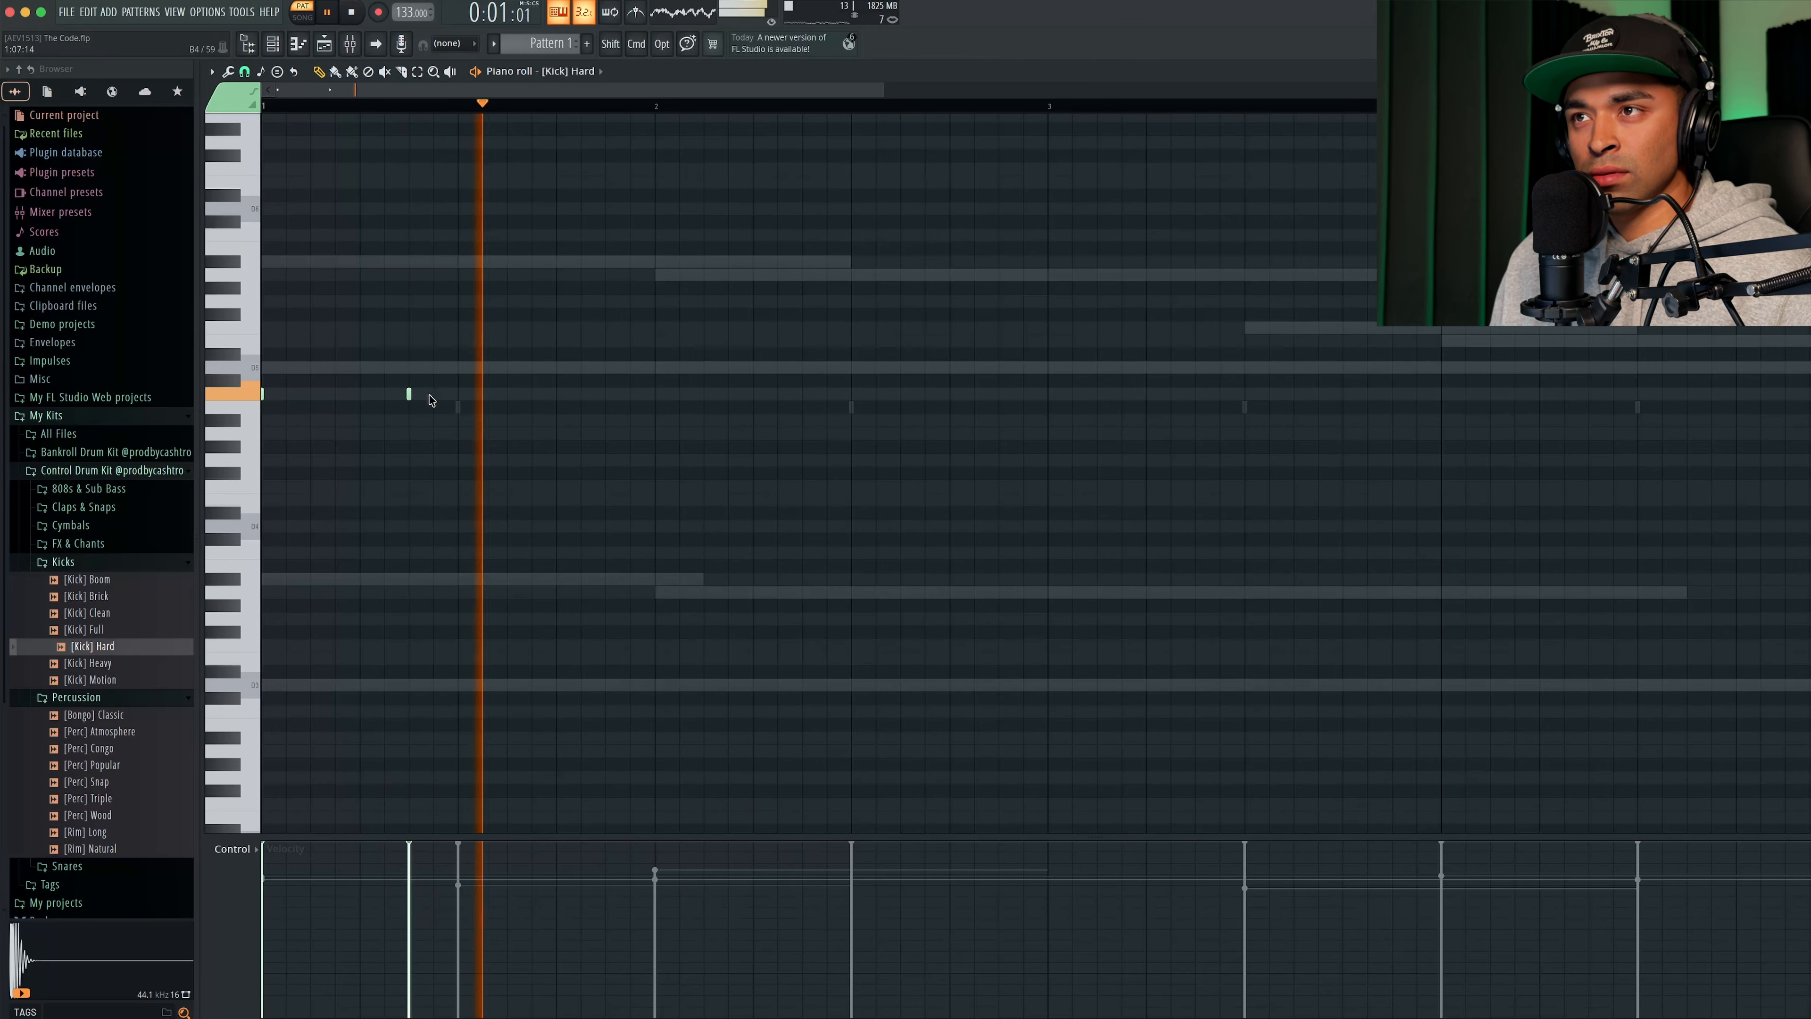
scroll(603, 87, down, 4)
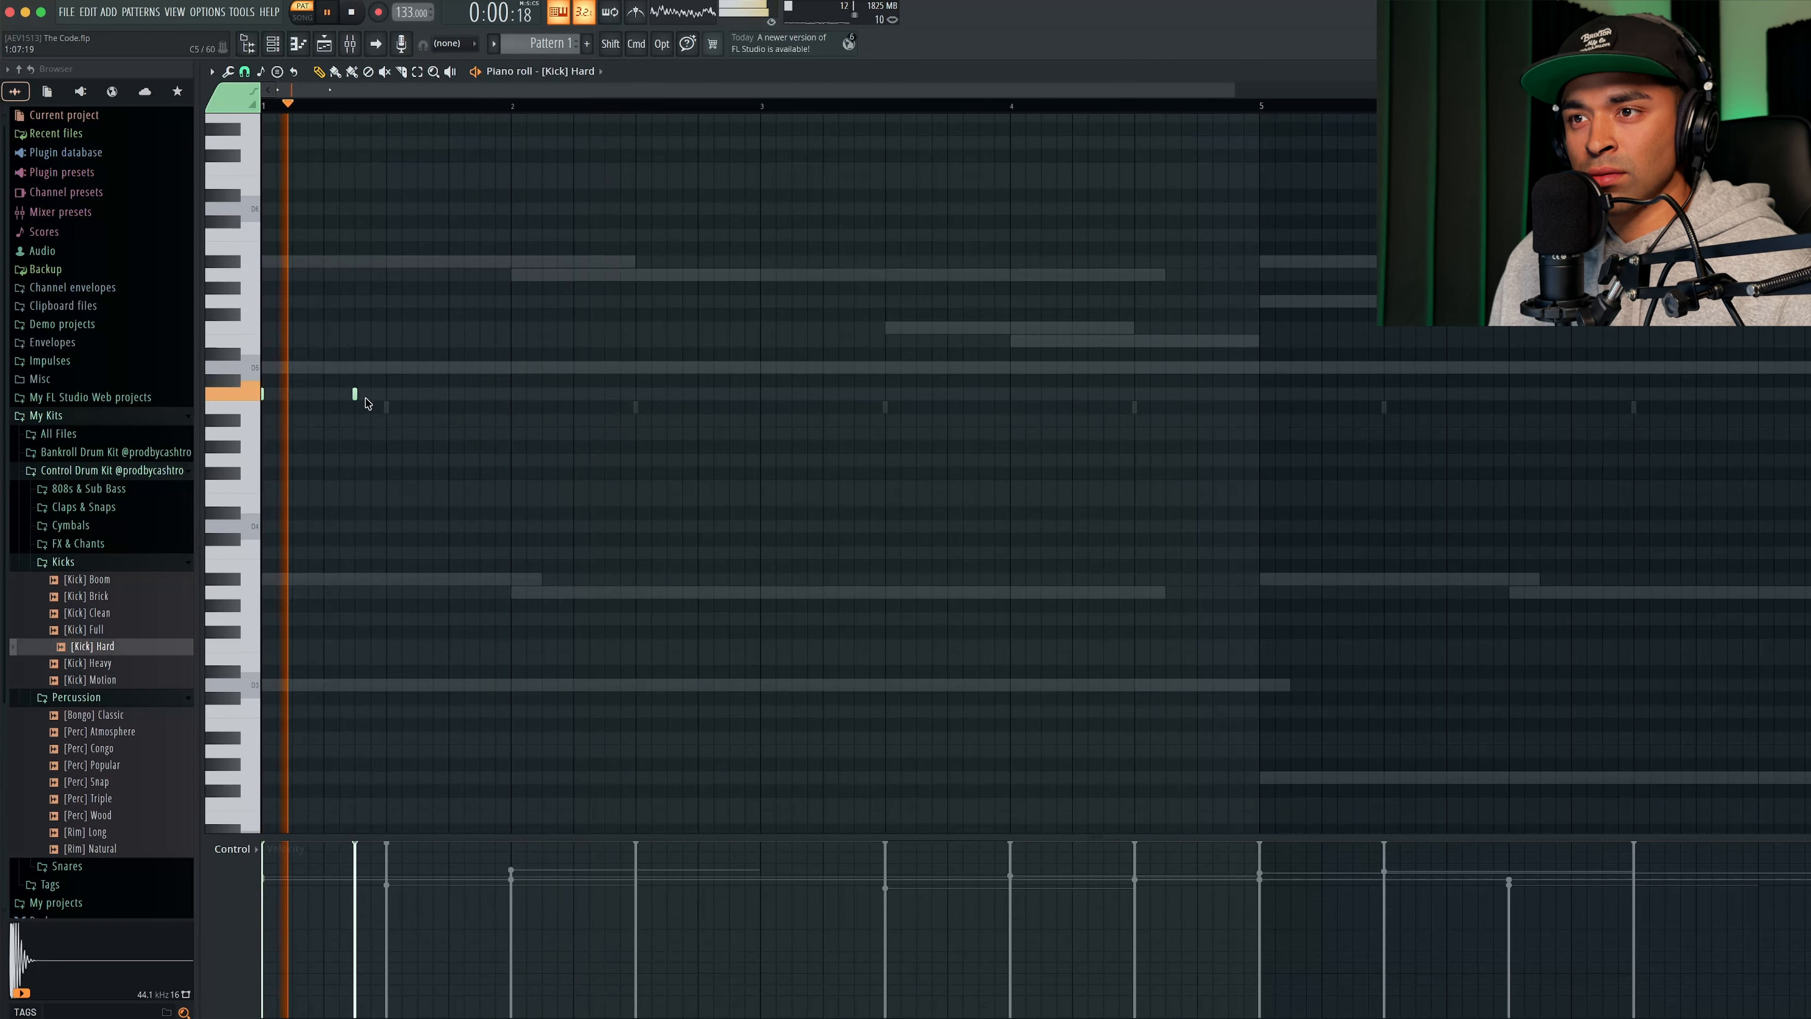
key(space)
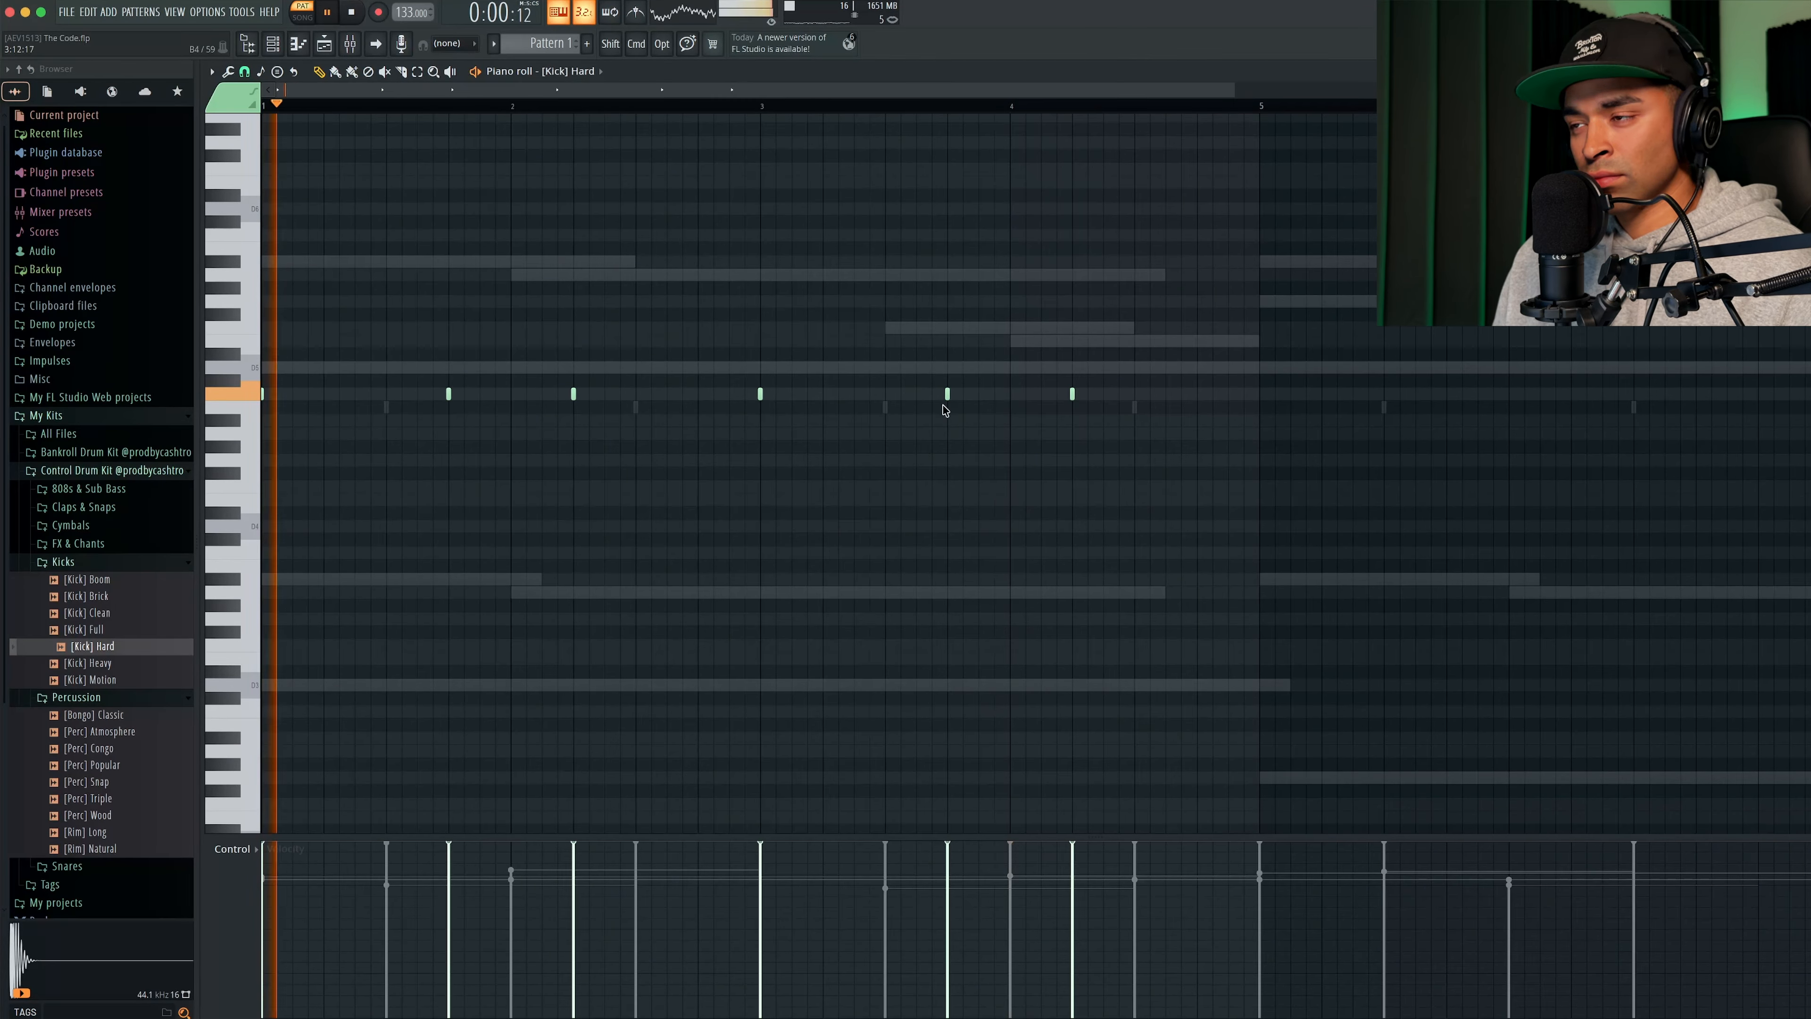
right_click(947, 395)
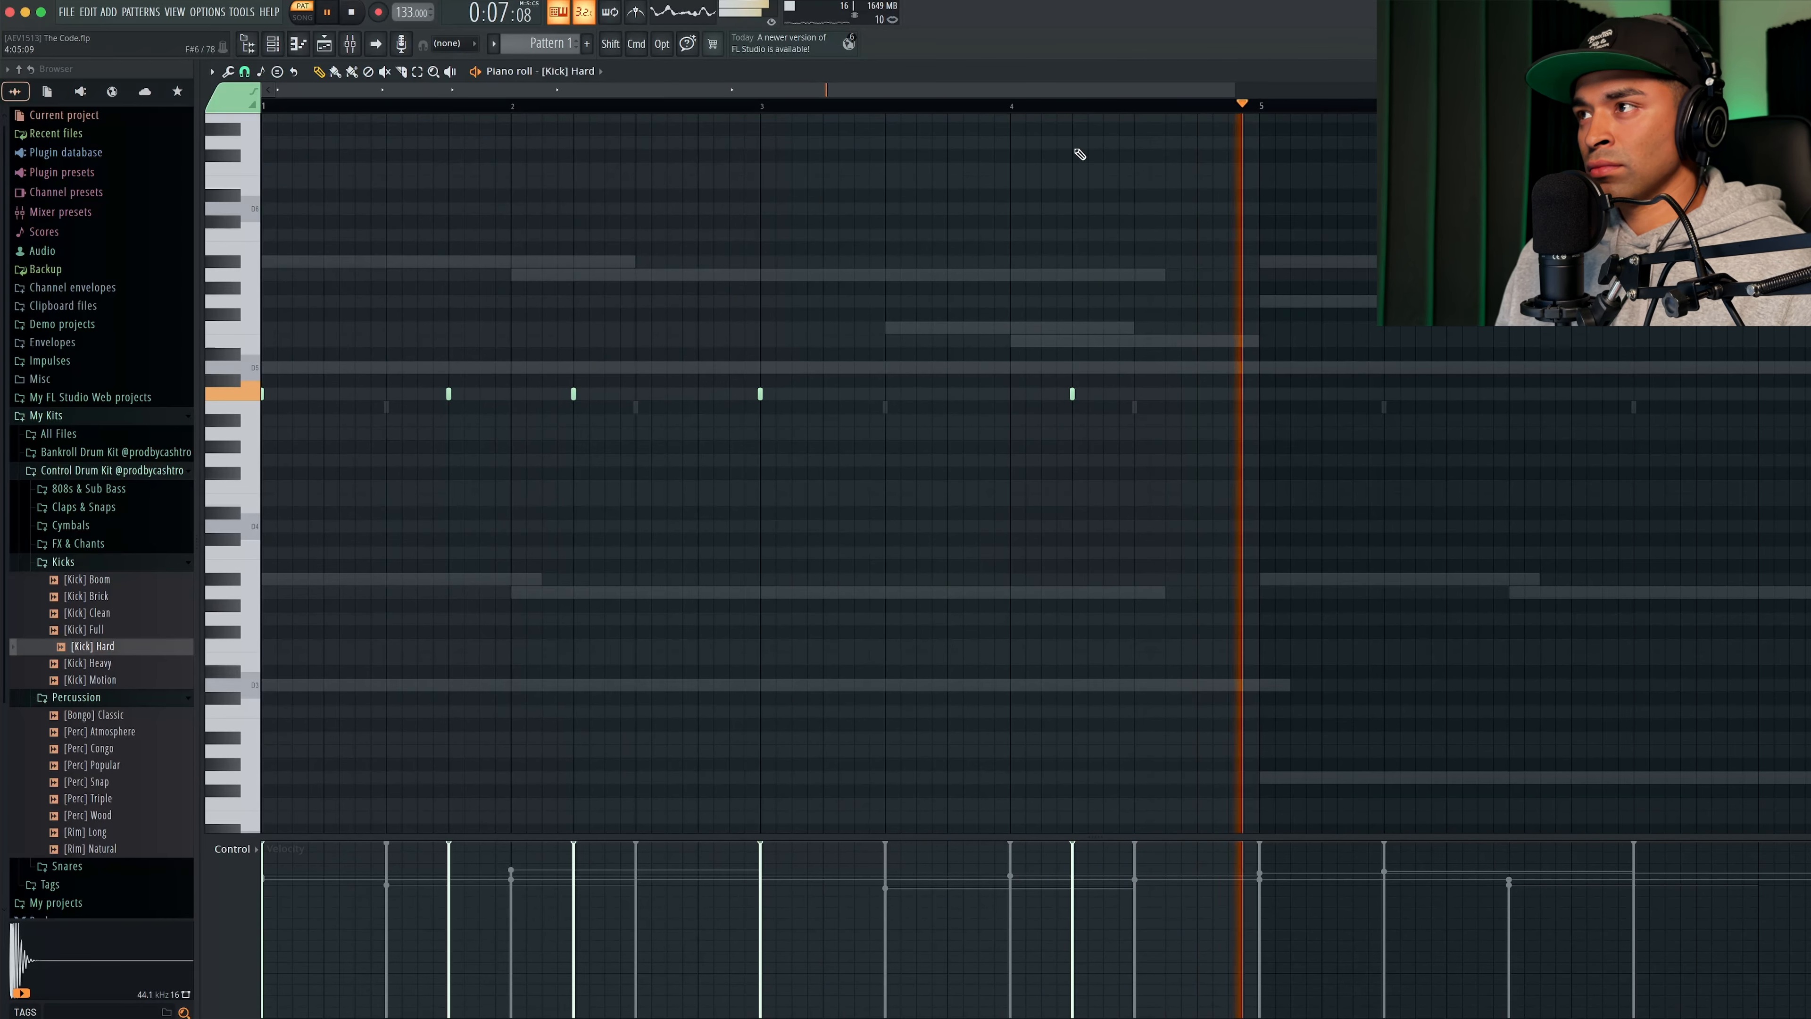
- Copy the kick hits of the first four bars into bars 5 to 8 and deselect them
scroll(1078, 100, down, 2)
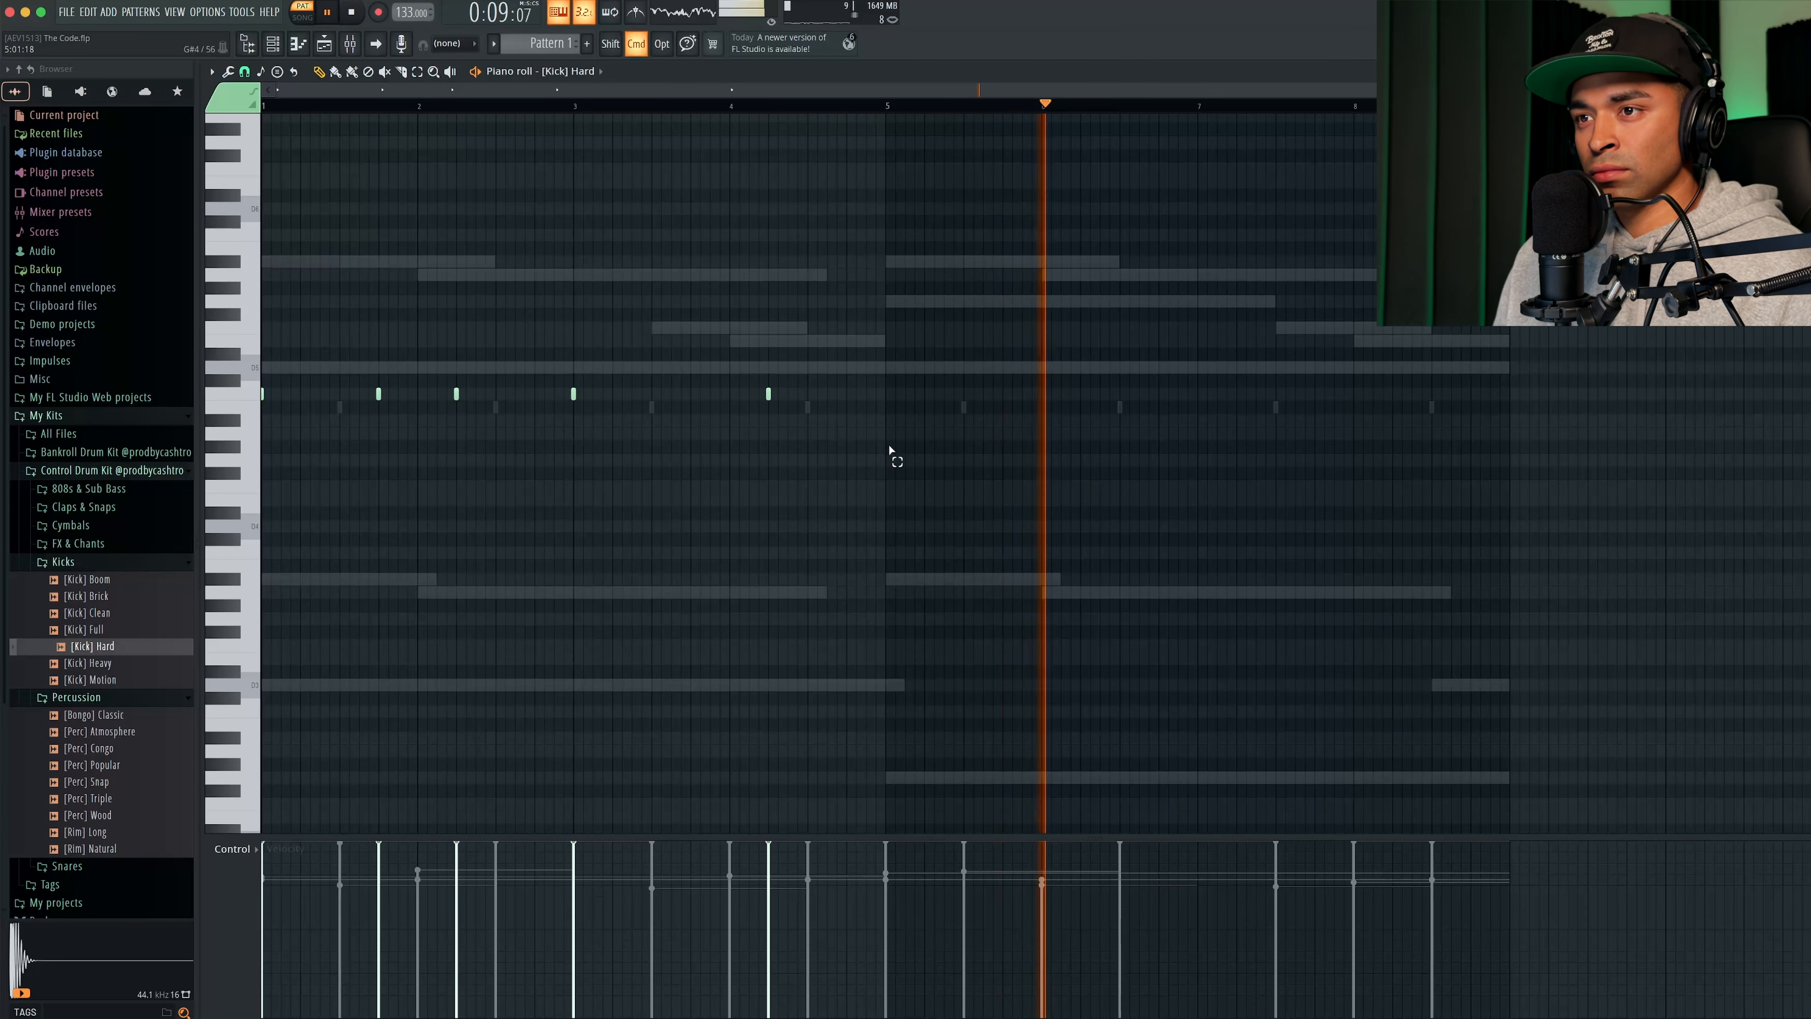
drag(889, 451, 263, 267)
drag(377, 394, 1001, 399)
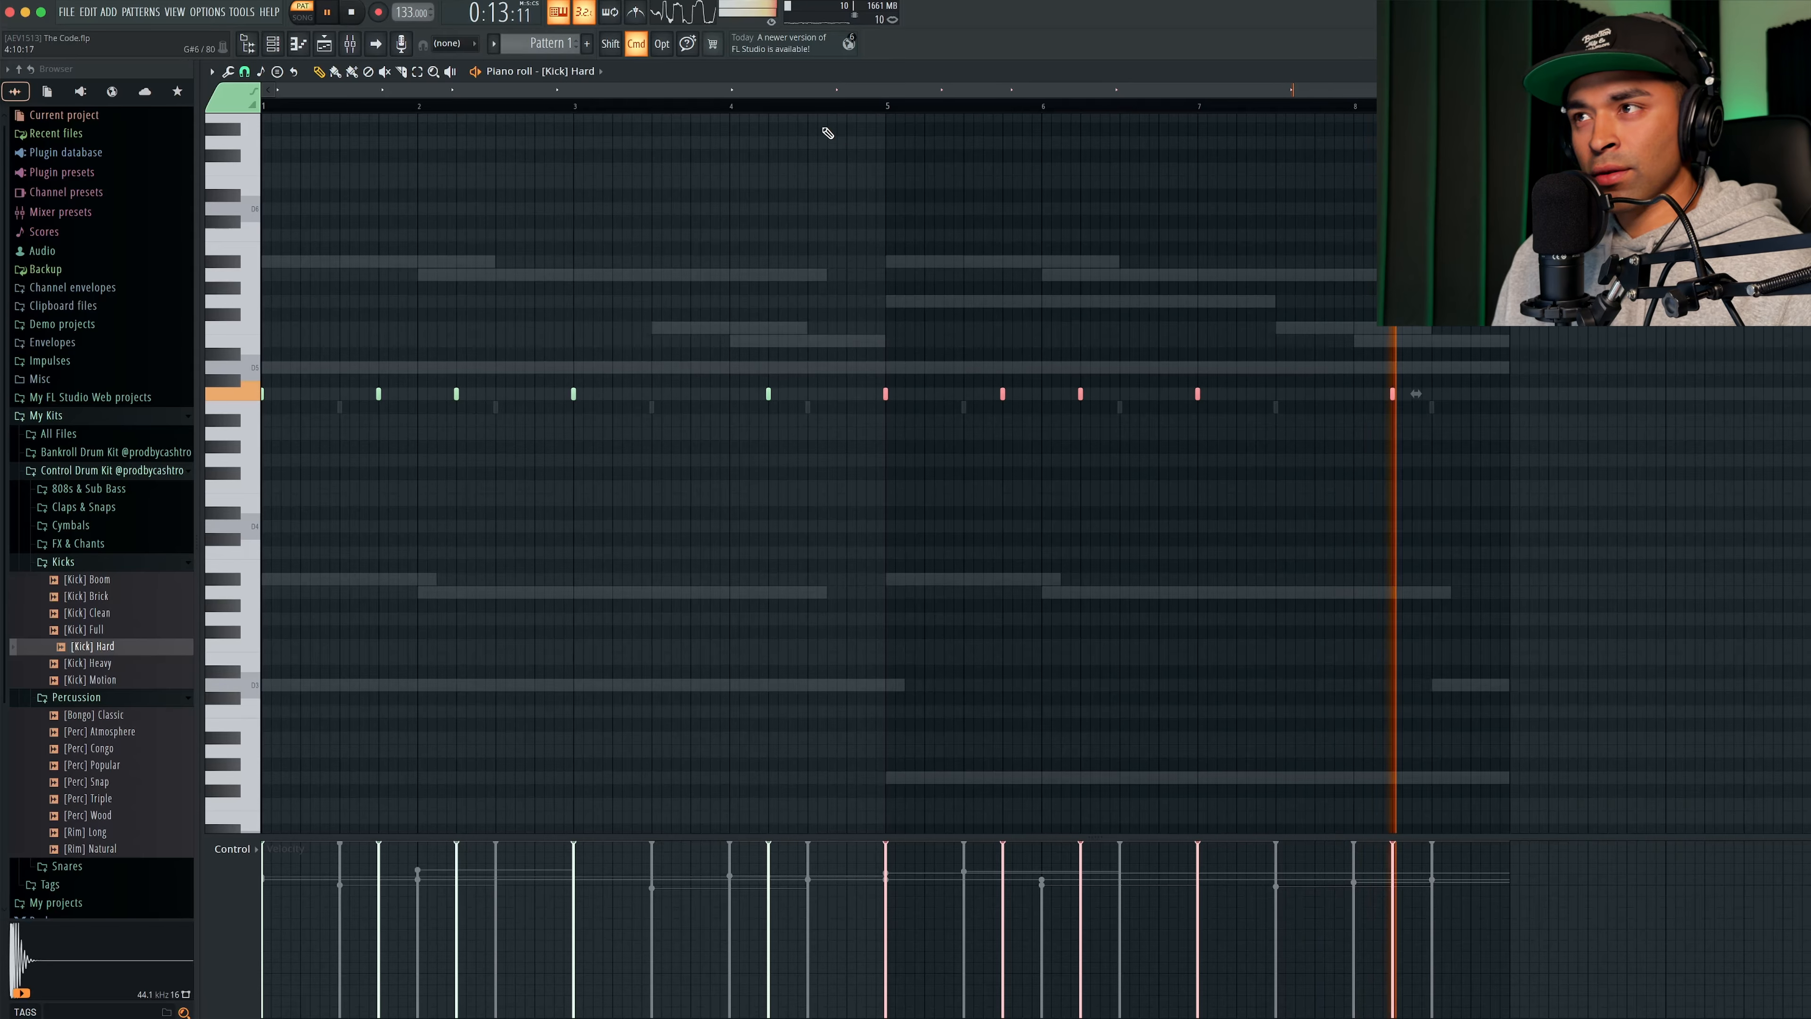
key(super+d)
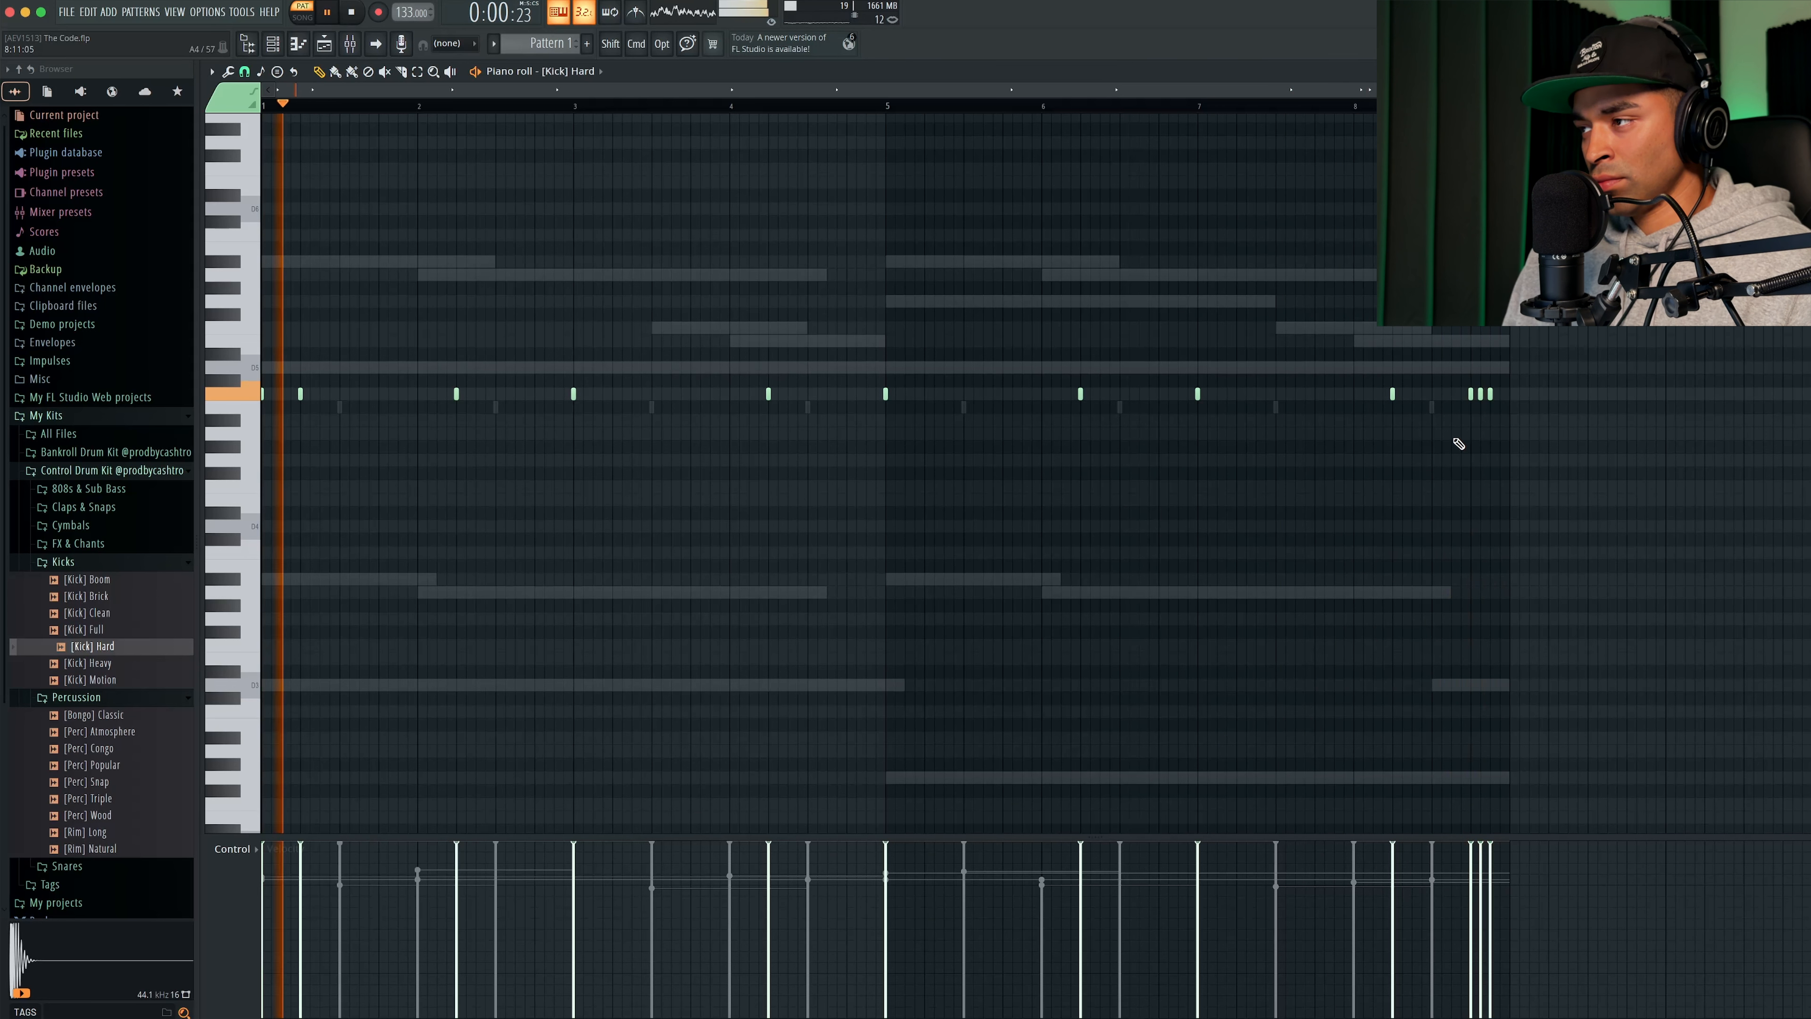
- Rework the closing [Kick] Hard hits into a single kick on beat 4 of bar 8
scroll(1368, 100, up, 3)
scroll(1219, 114, up, 1)
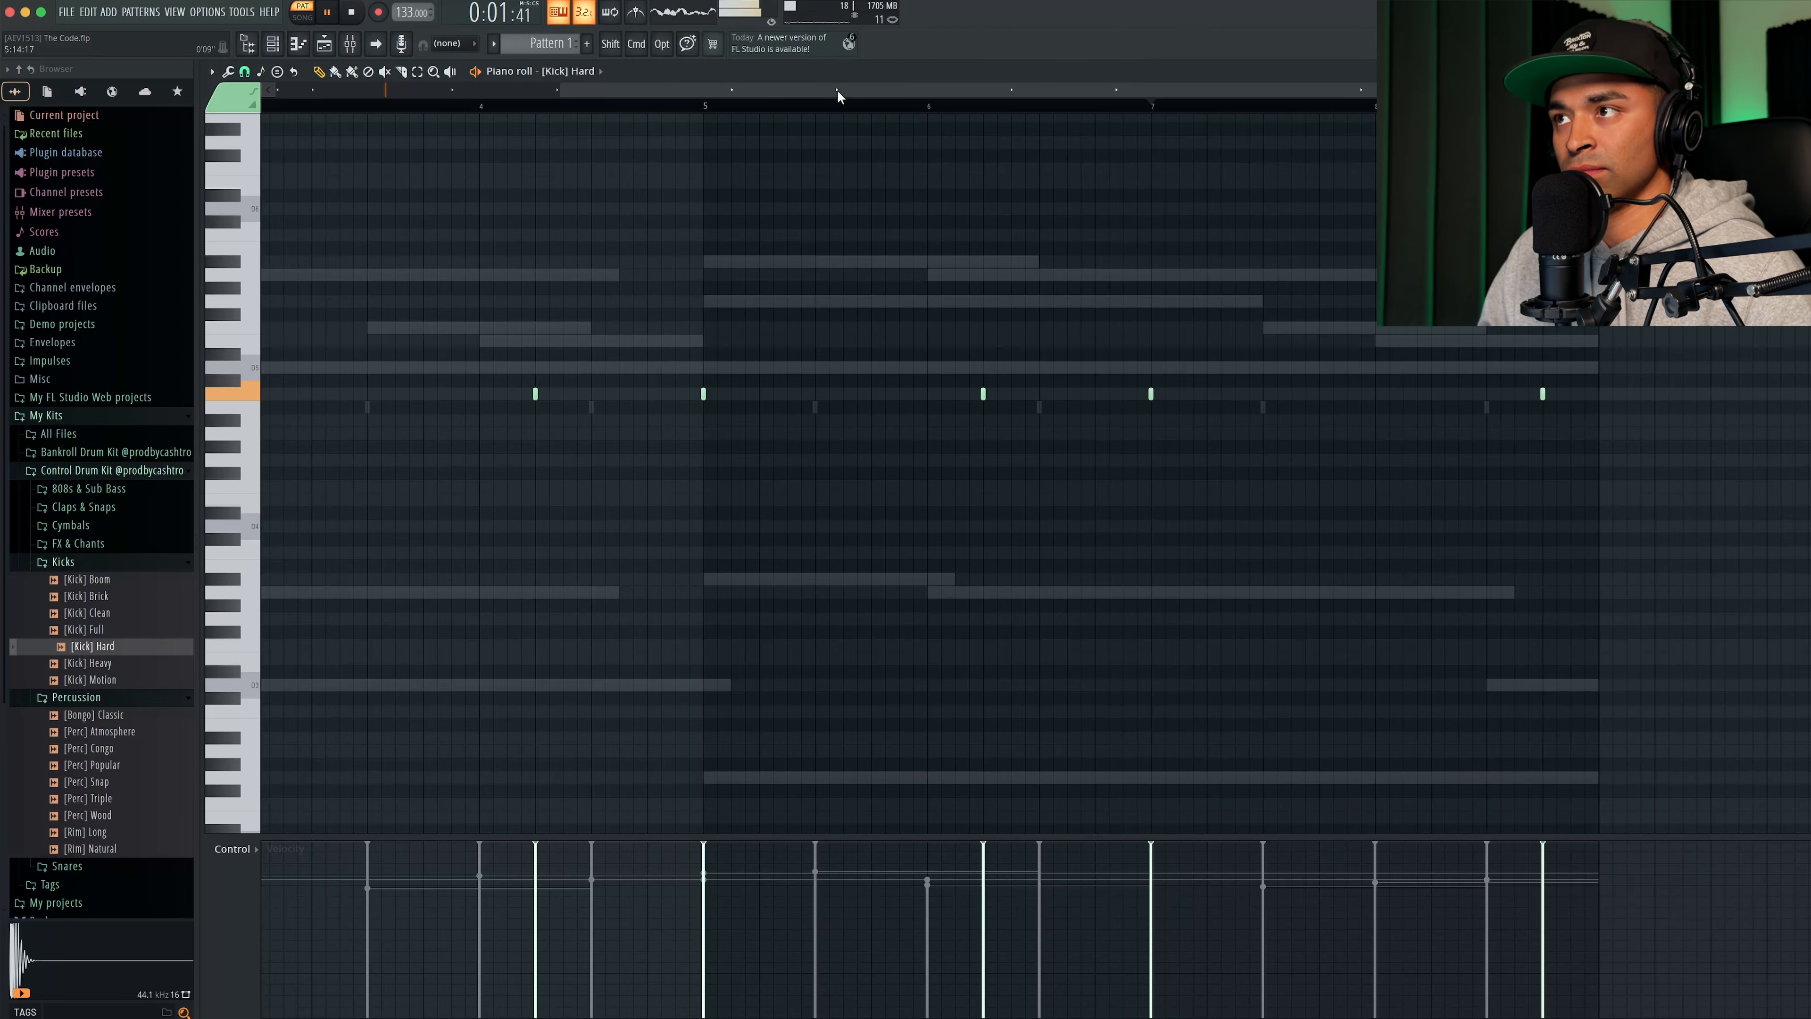
scroll(837, 93, down, 5)
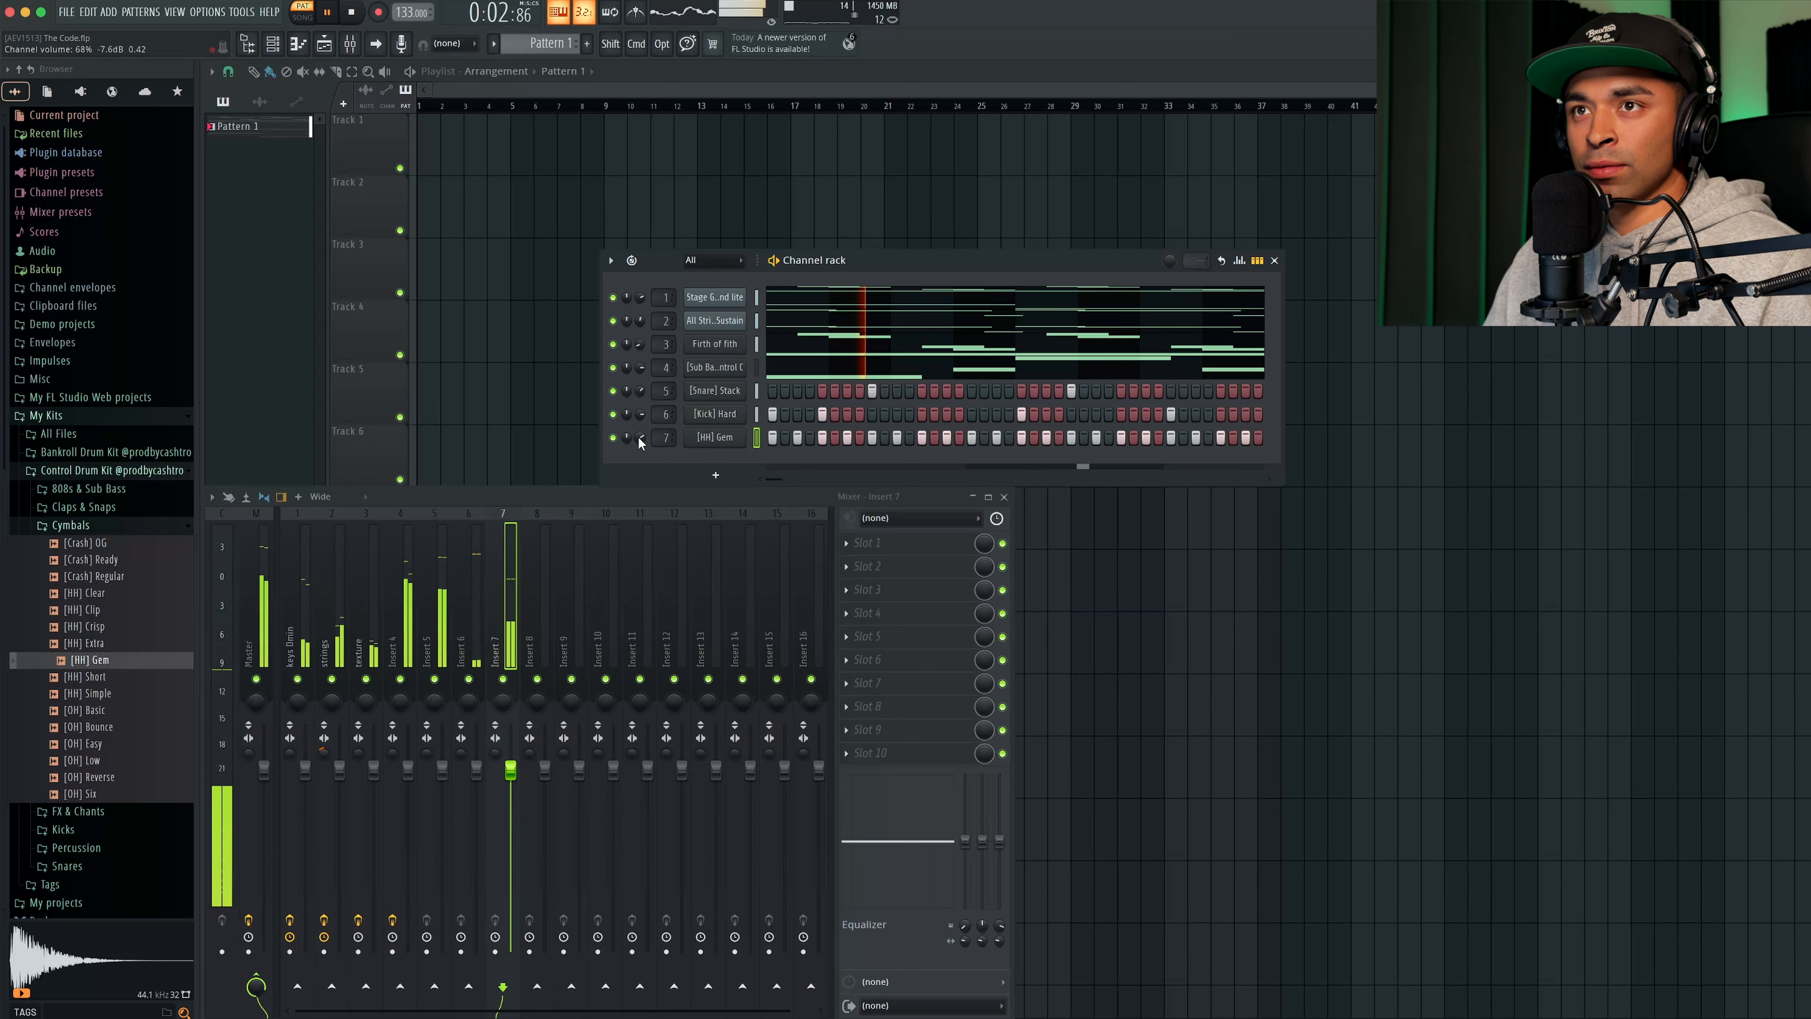
- Lower every second [HH] Gem hit in the first two bars to about 72% velocity and delete the hi-hats from bar 3 onward
click(298, 43)
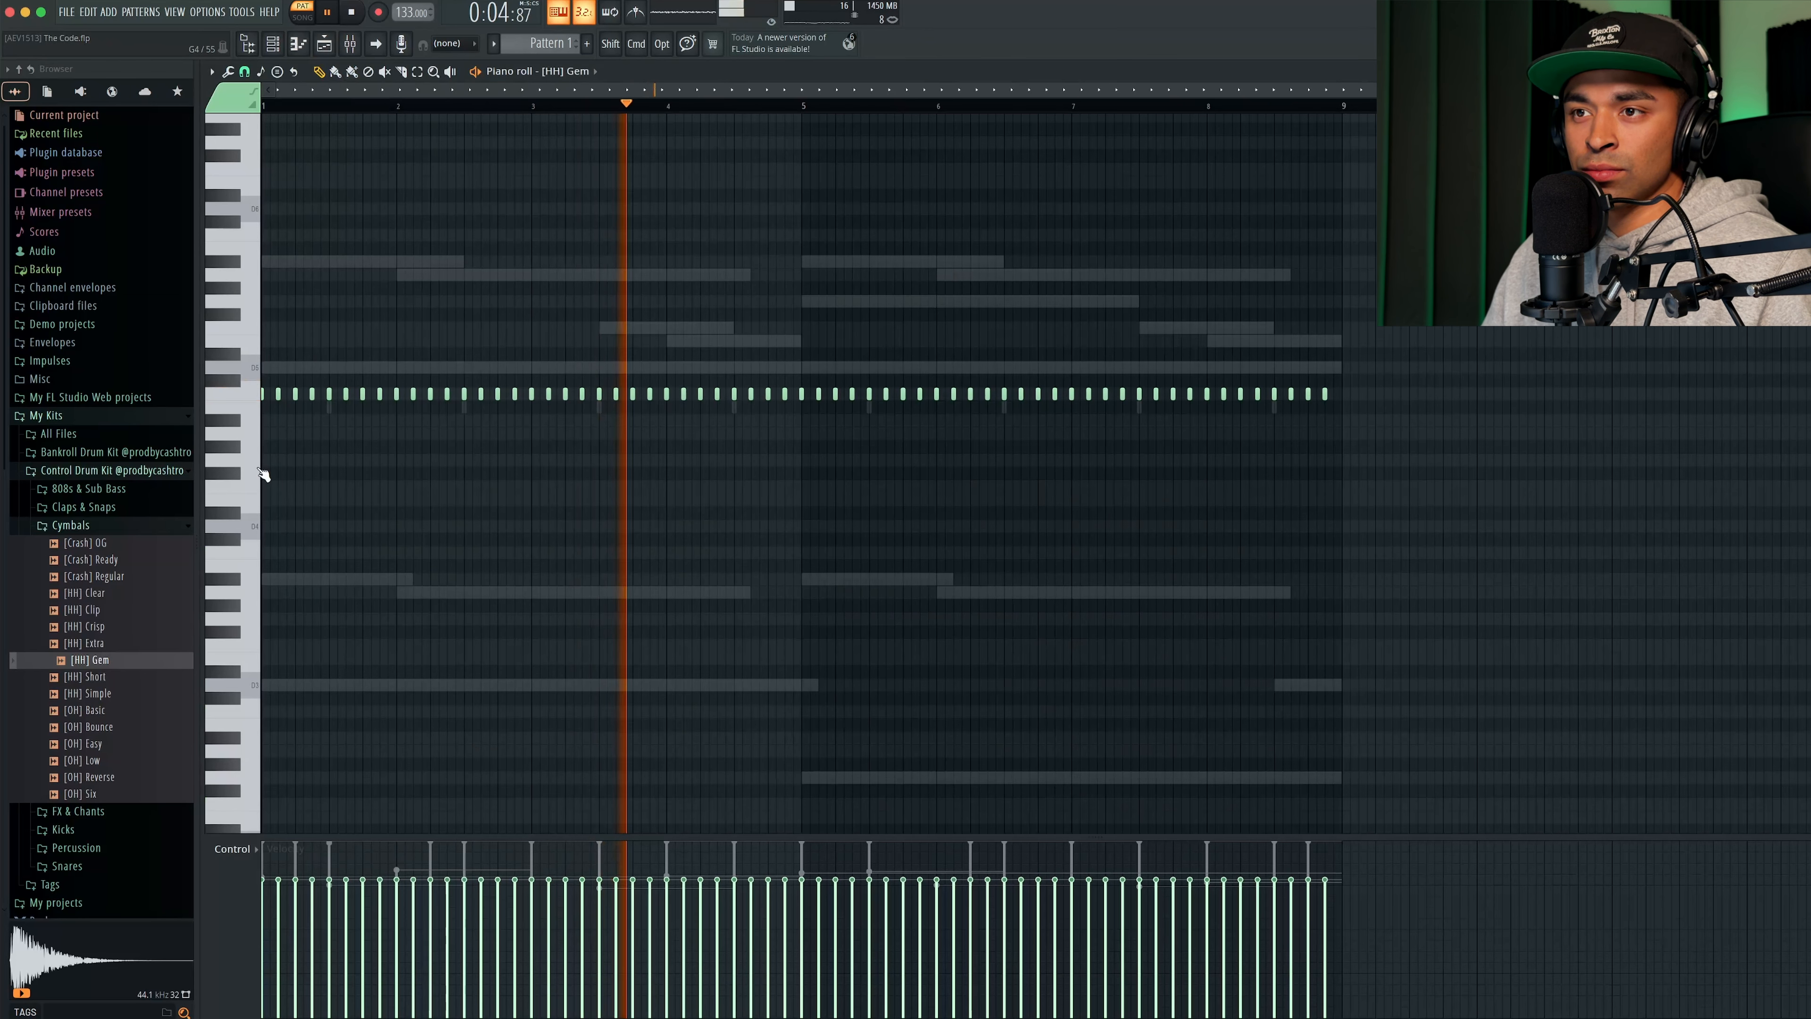
click(346, 892)
click(413, 892)
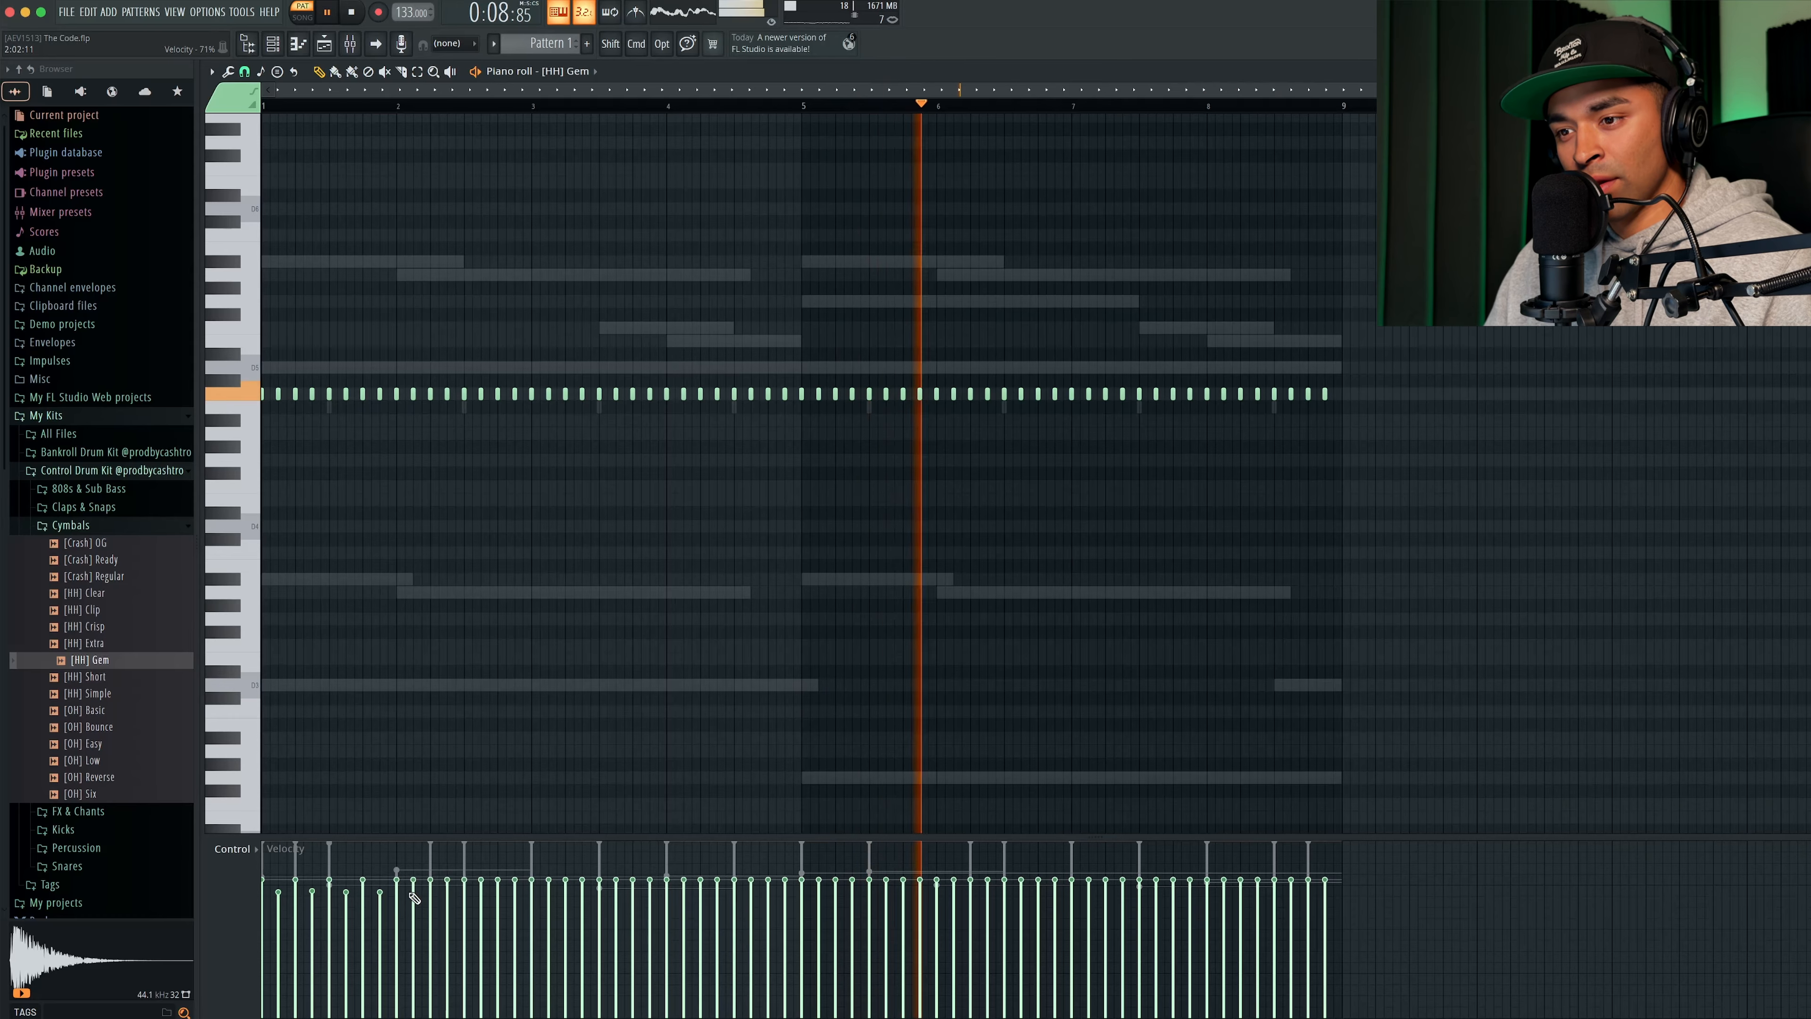
click(447, 893)
click(480, 892)
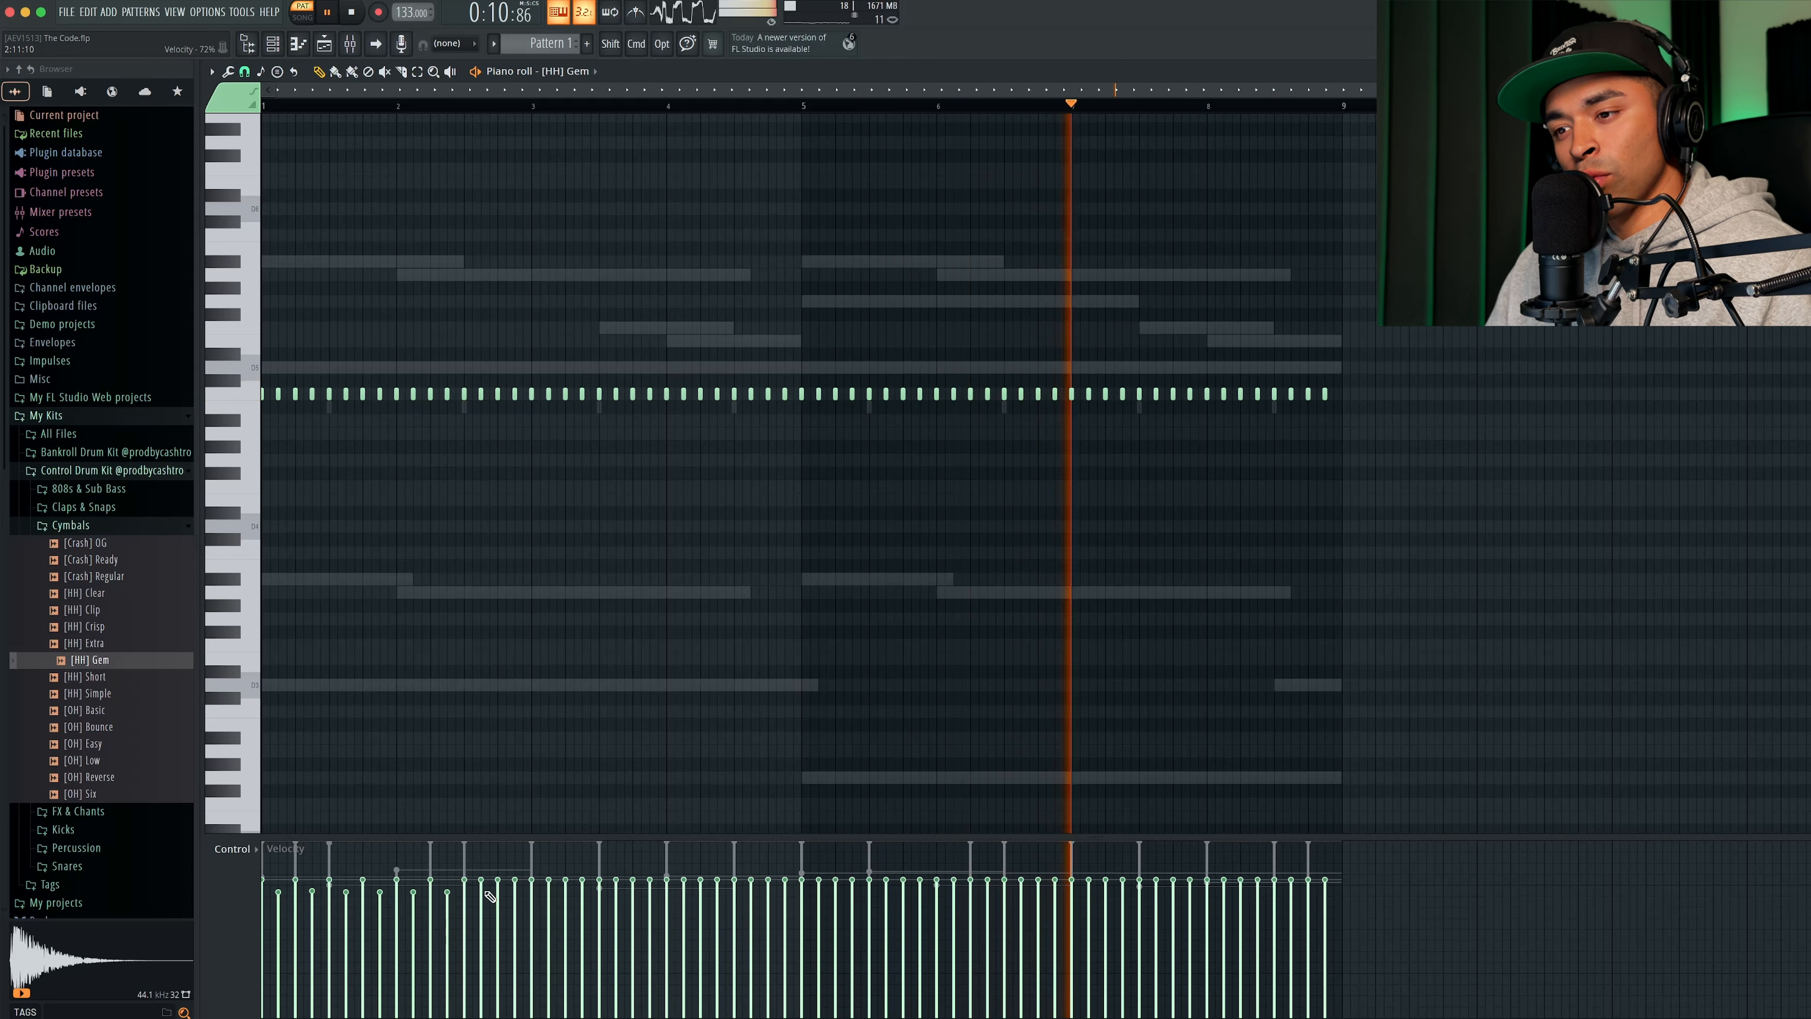
click(515, 893)
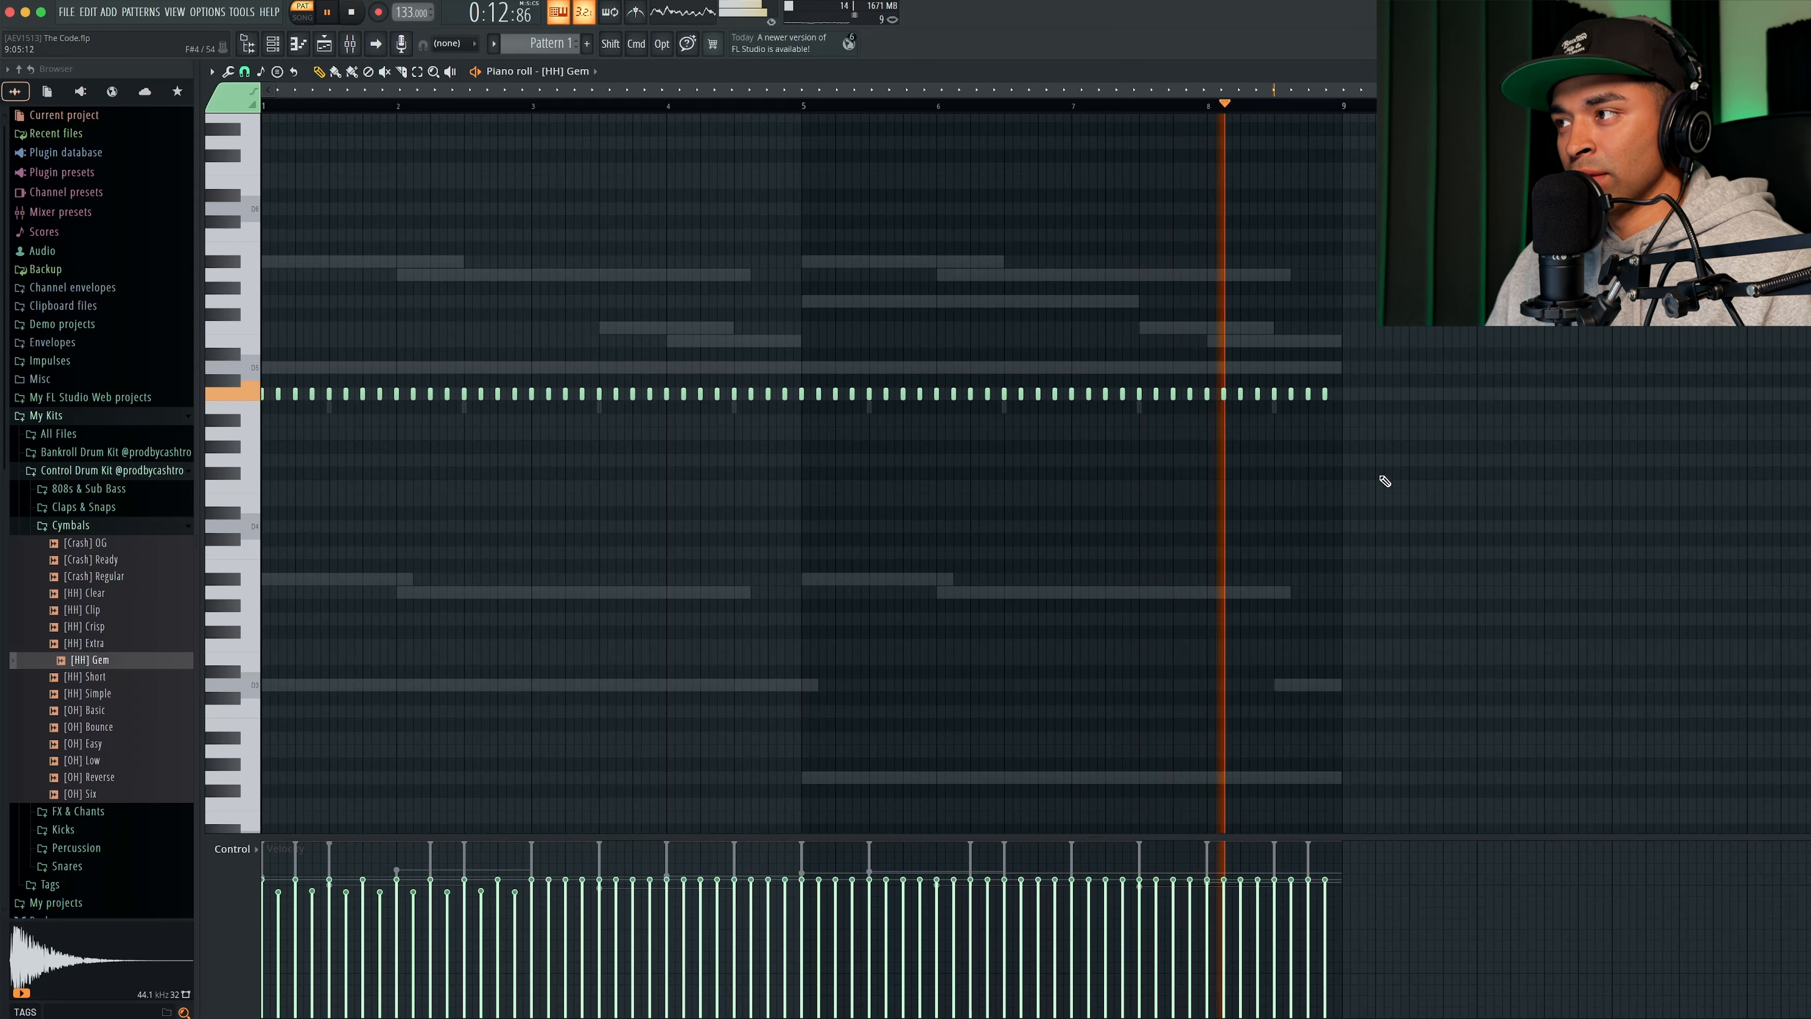
drag(1464, 465, 528, 217)
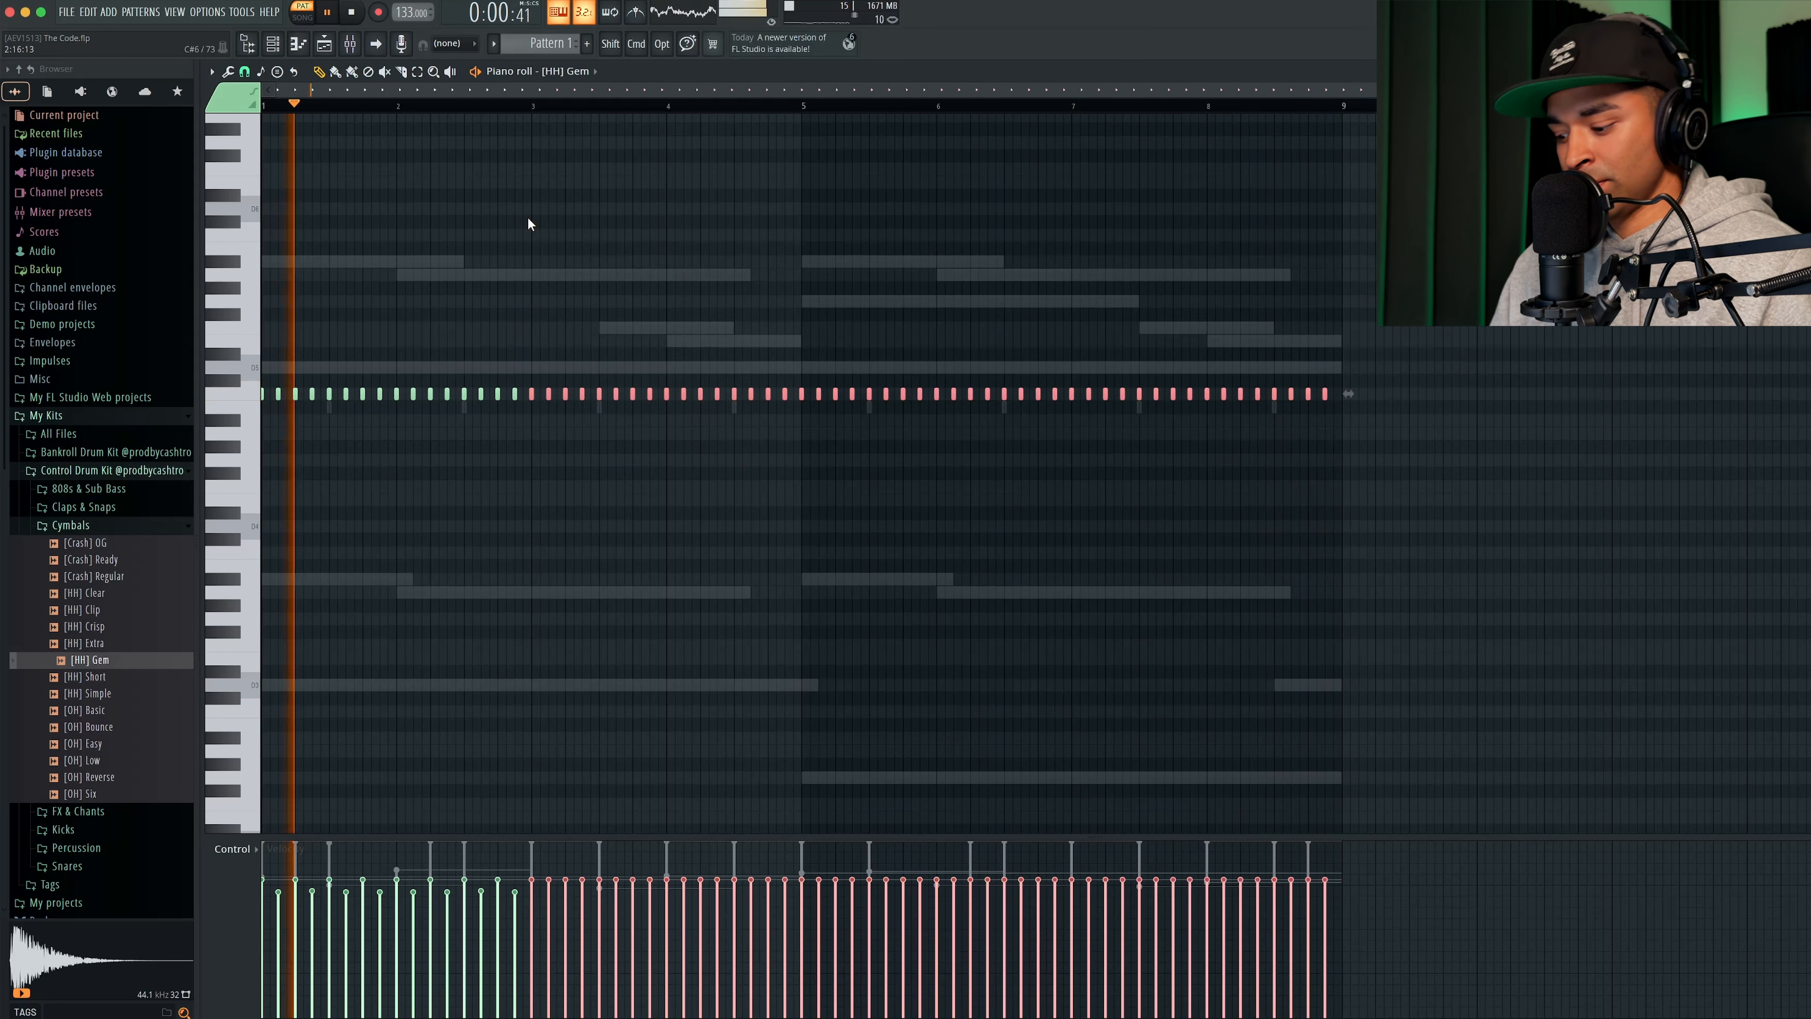
key(Delete)
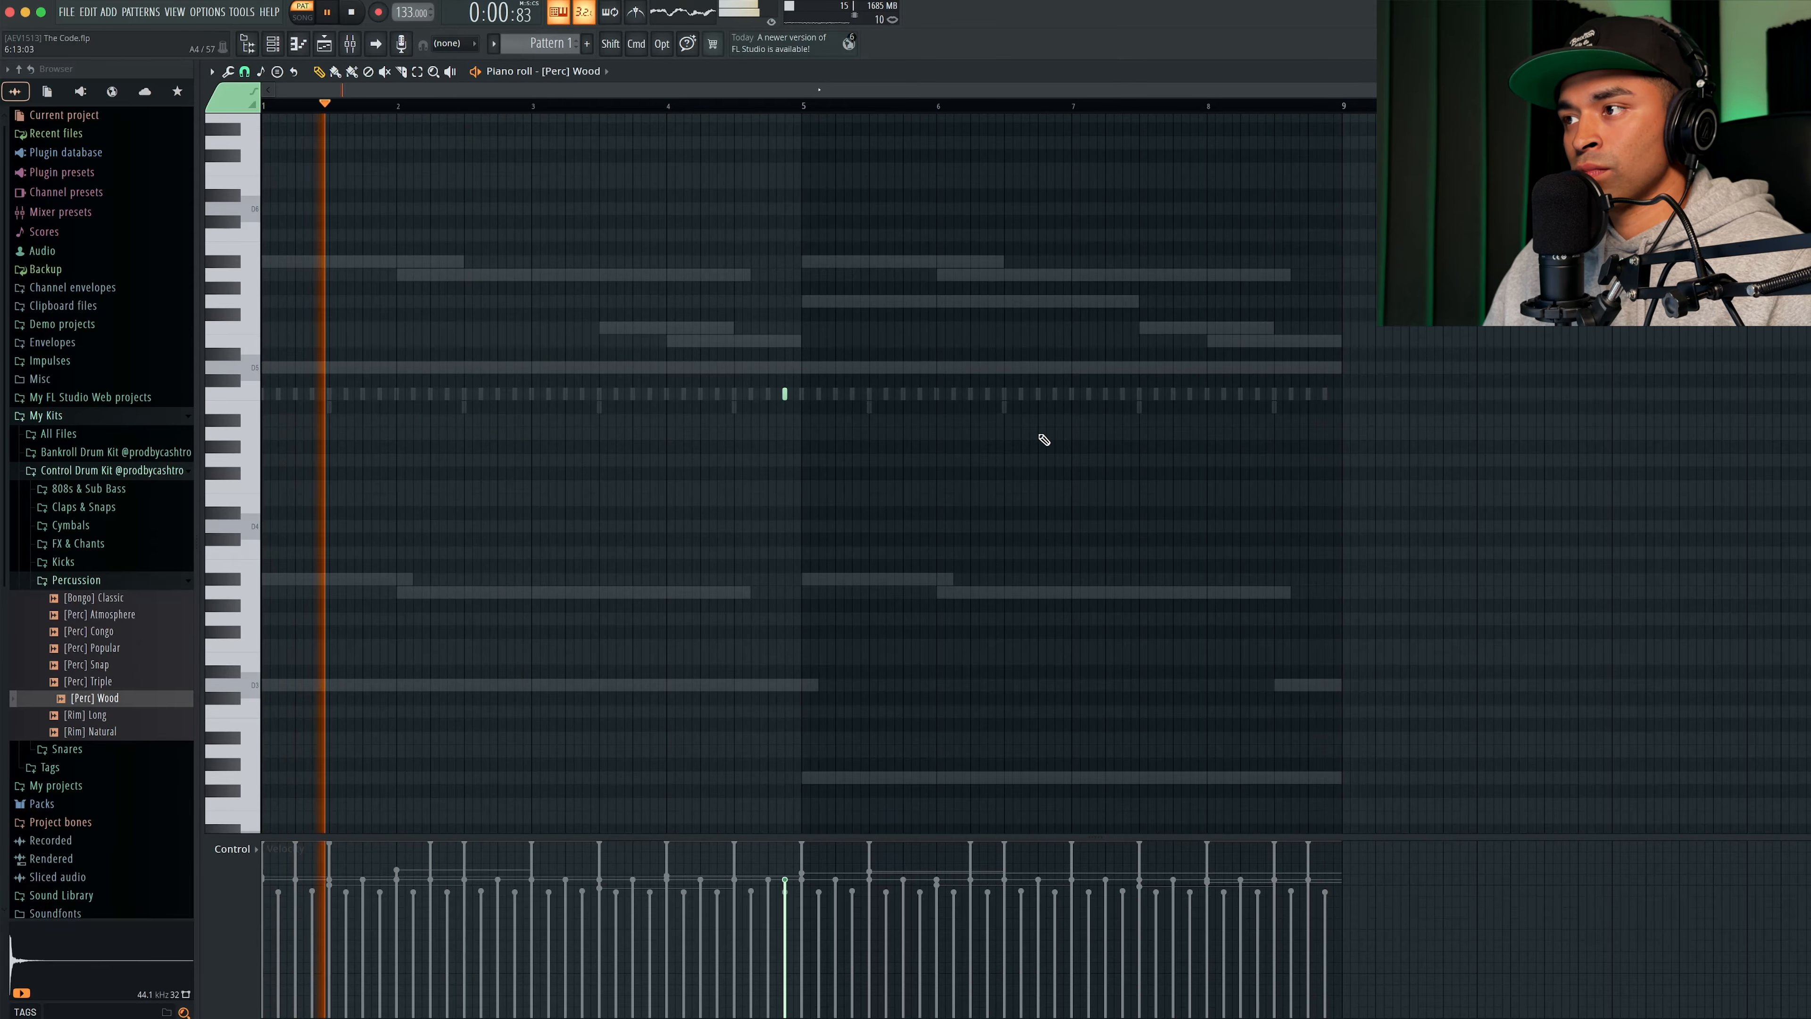
- Add two [Perc] Wood hits on A4 near the end of bar 6 and lower their velocity
click(1038, 433)
click(1055, 433)
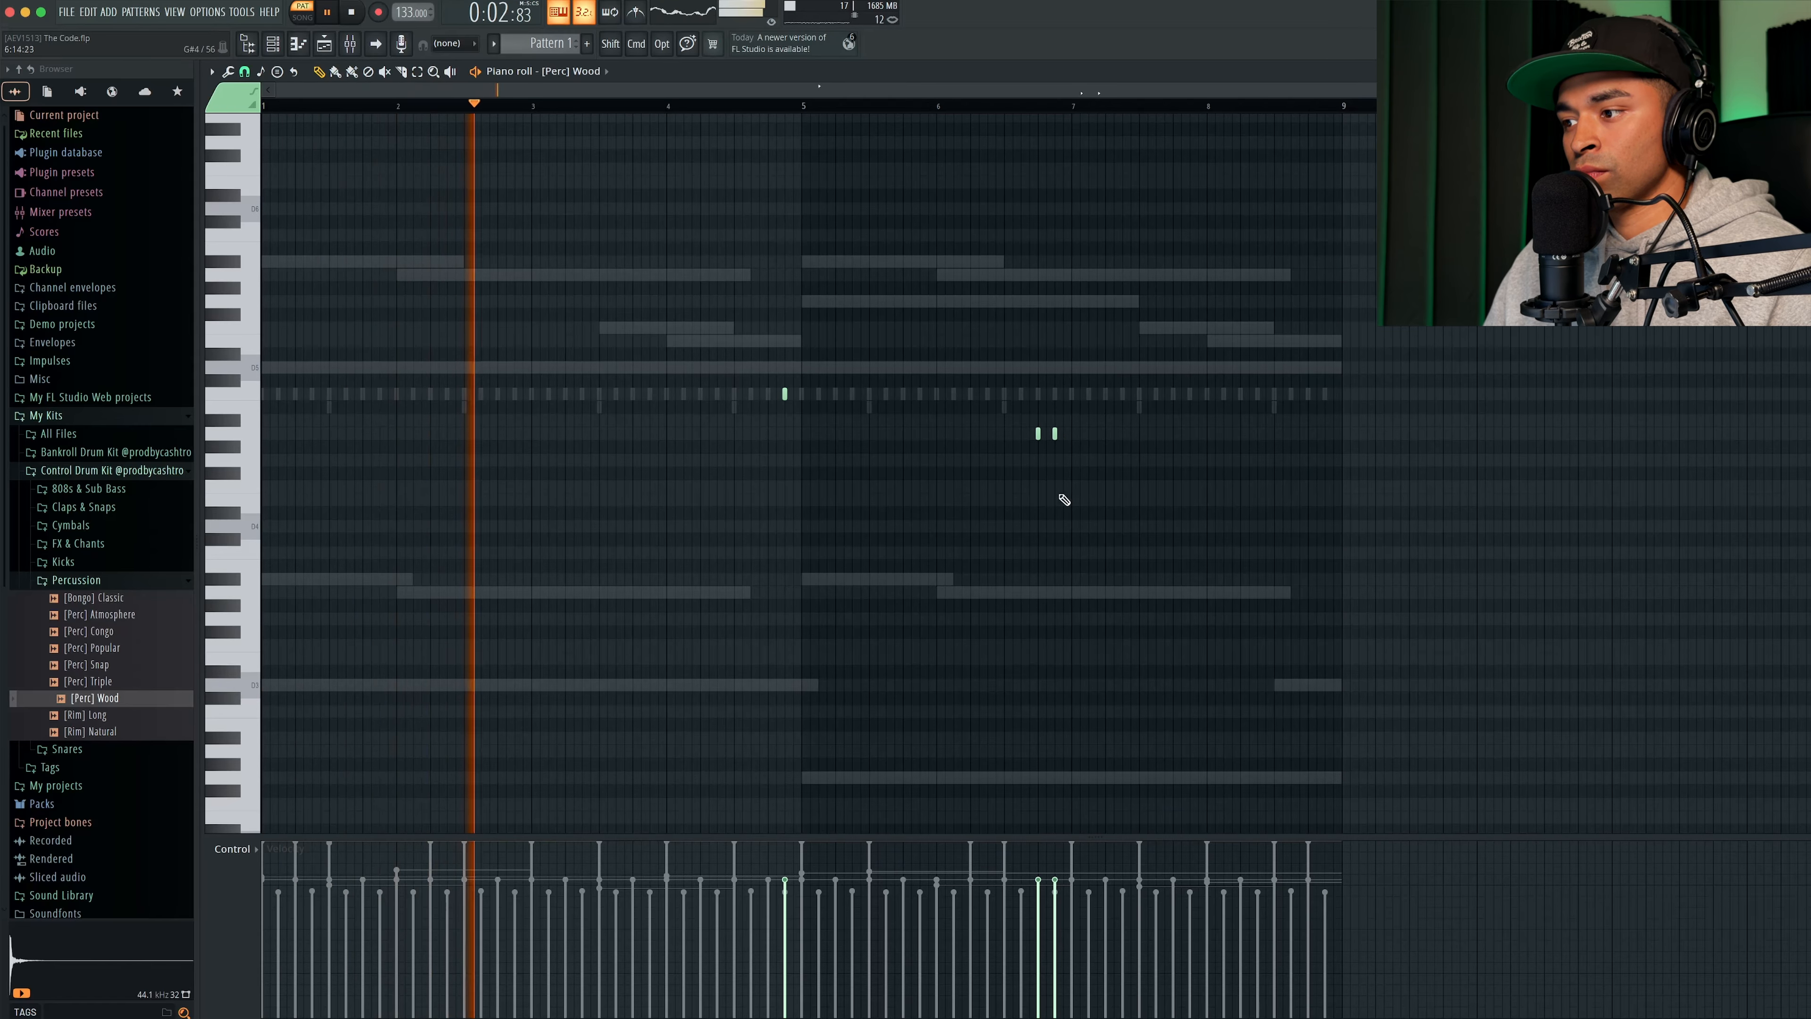
click(1038, 931)
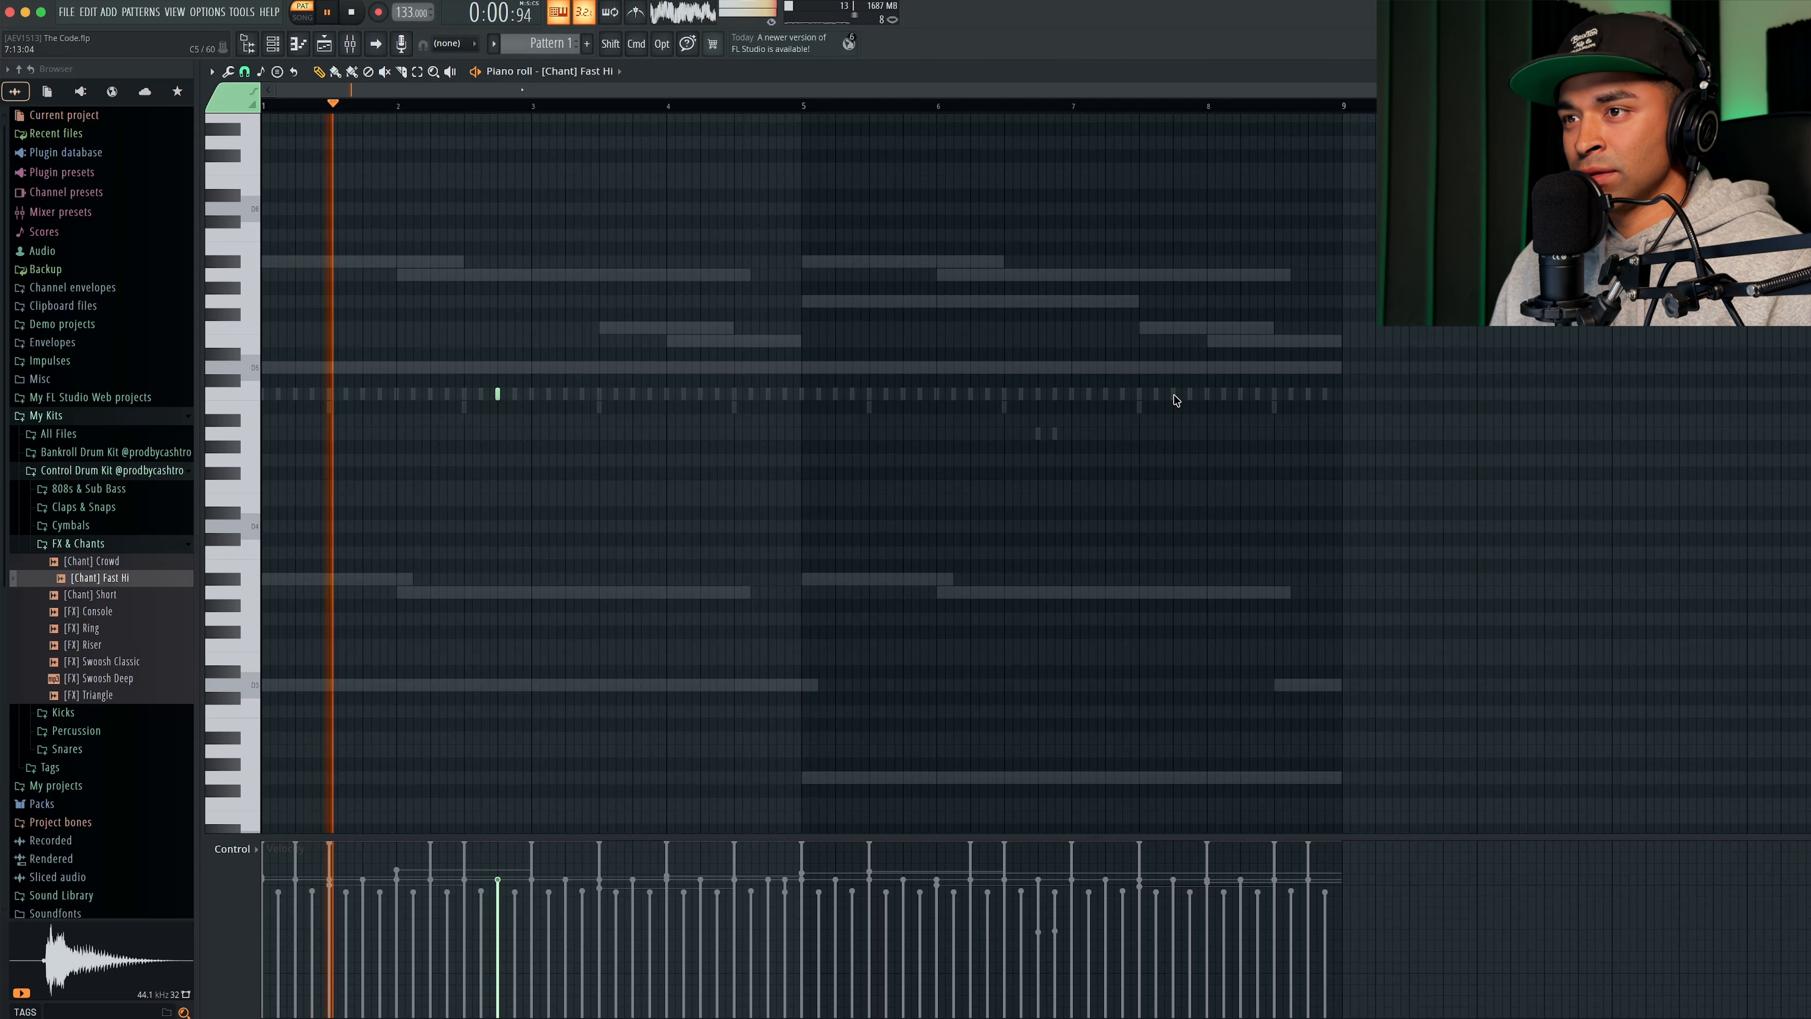
click(1031, 396)
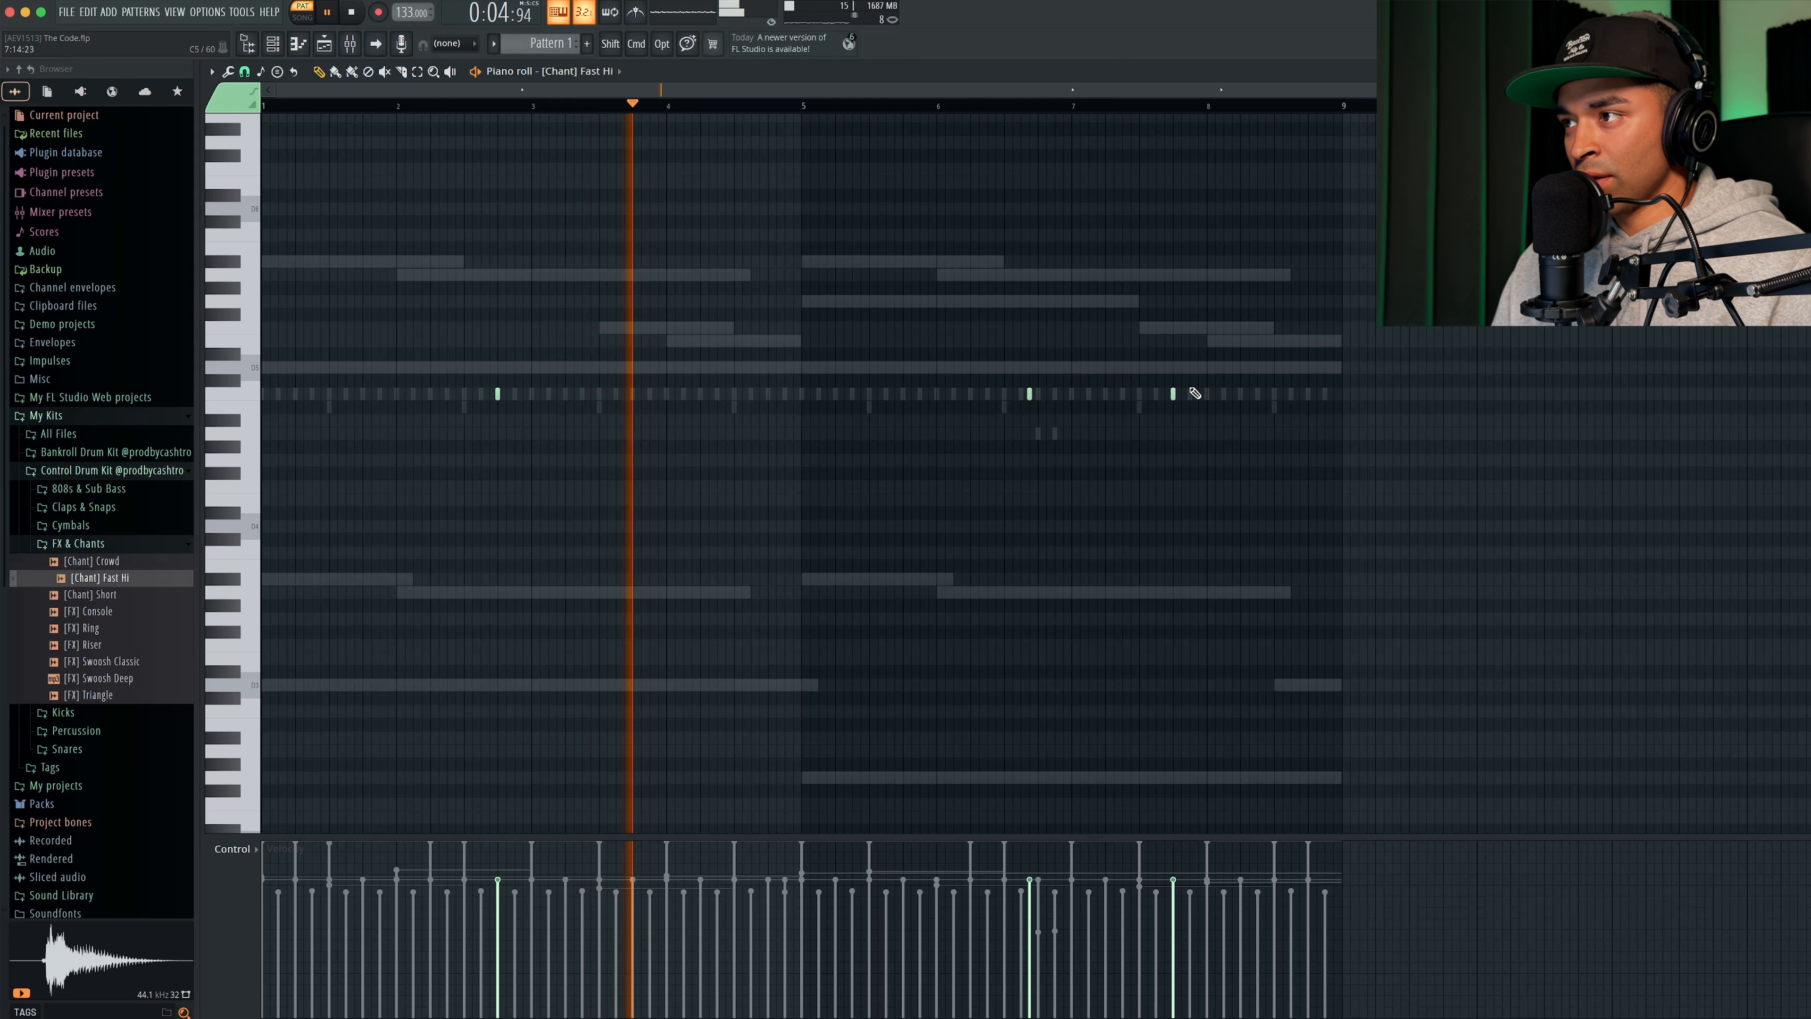
right_click(1175, 395)
right_click(1030, 396)
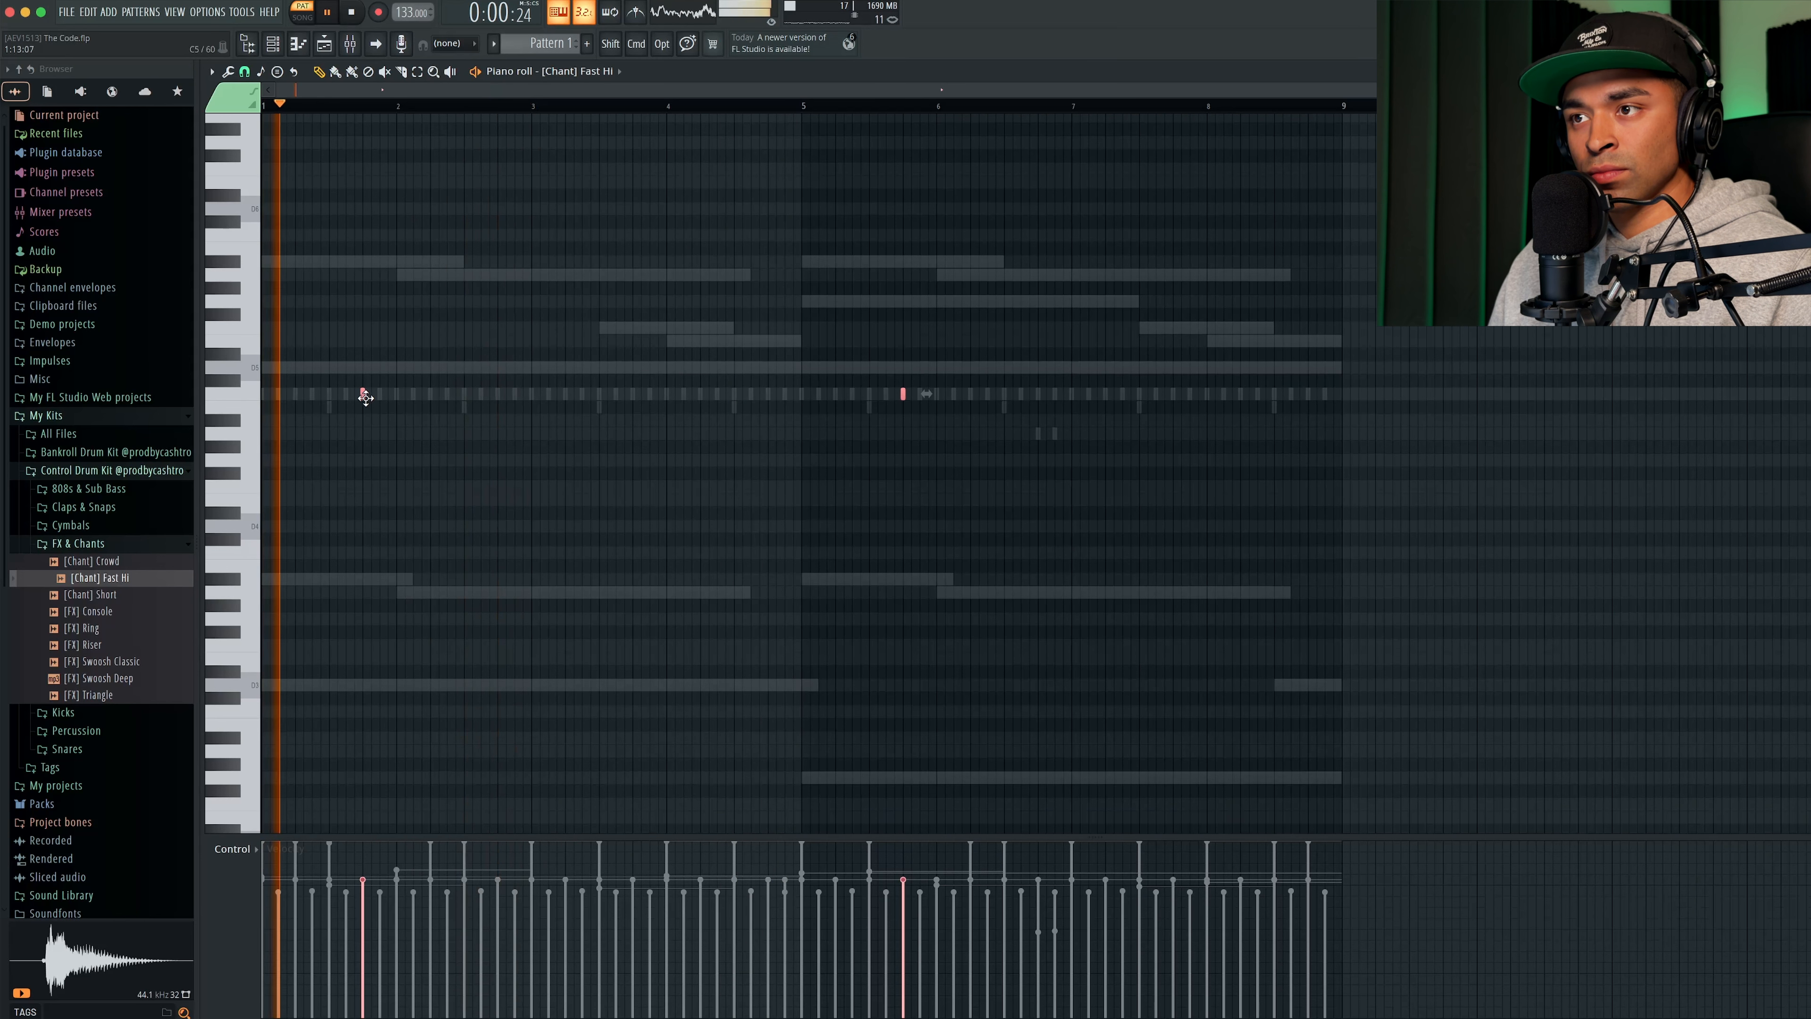
- Place the [Chant] Fast Hi hits on beat 4 of bar 3 and beat 4 of bar 7
drag(364, 398, 634, 401)
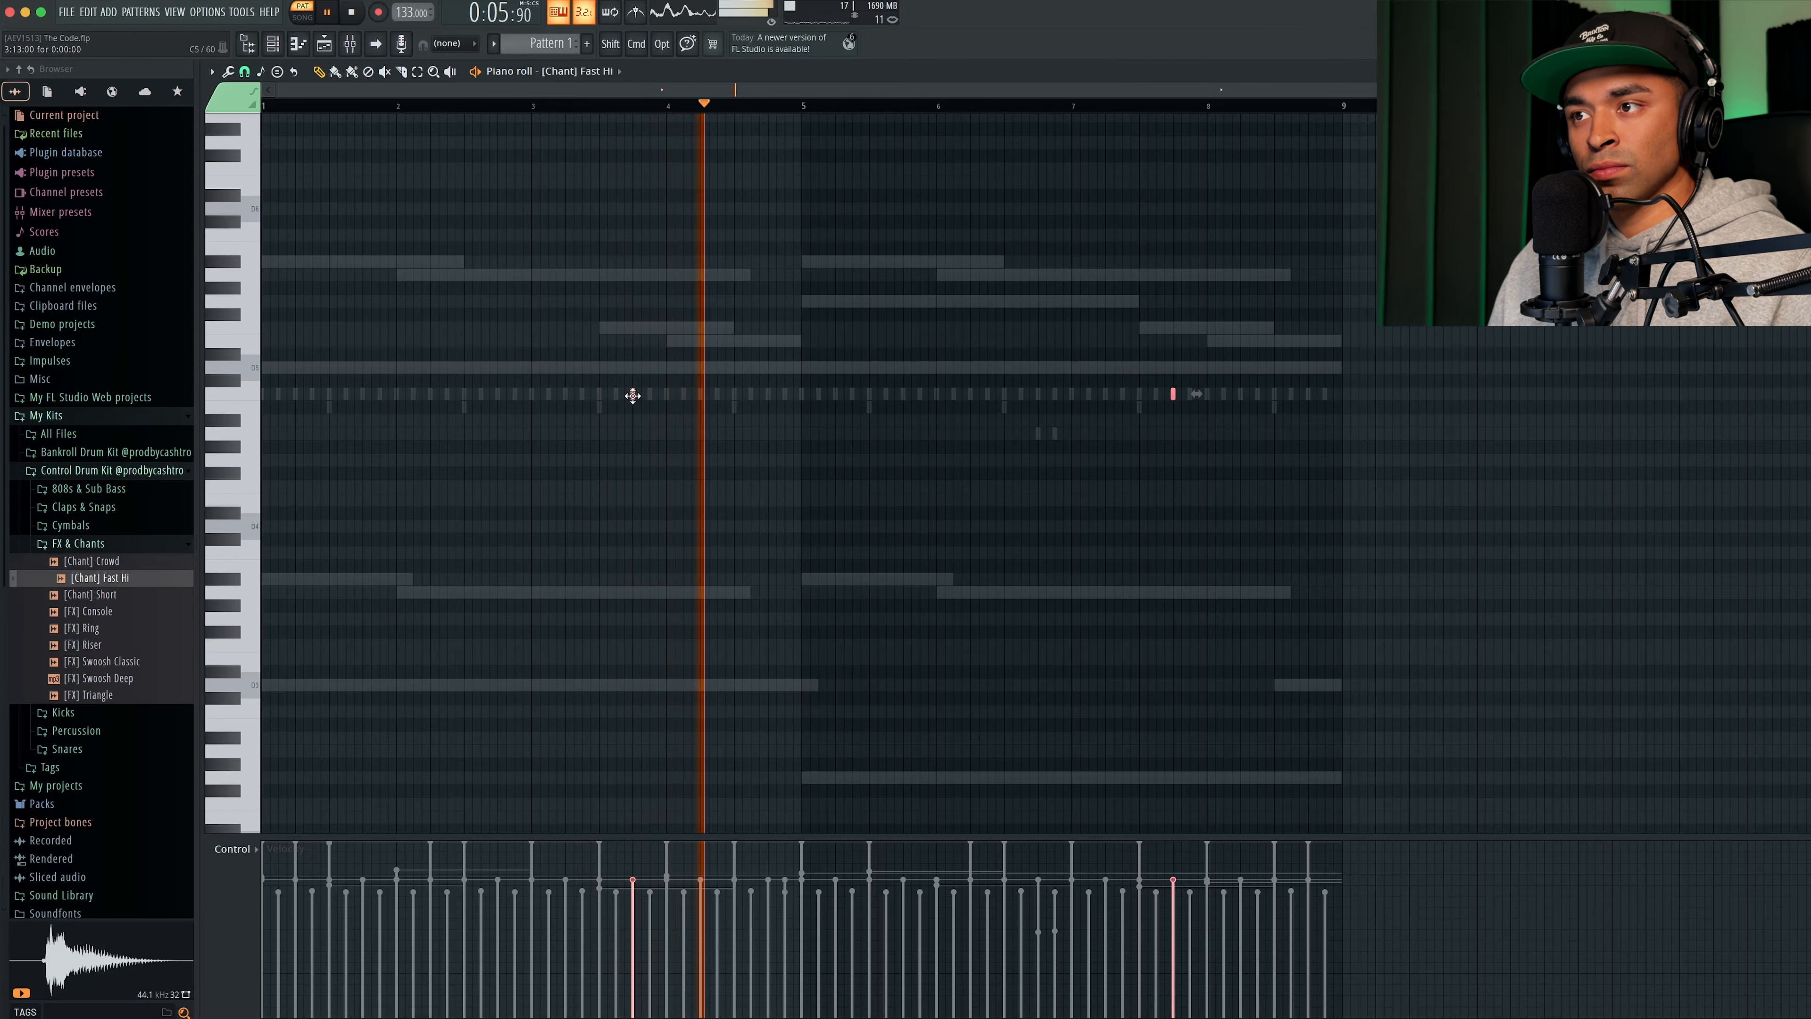
super+click(626, 121)
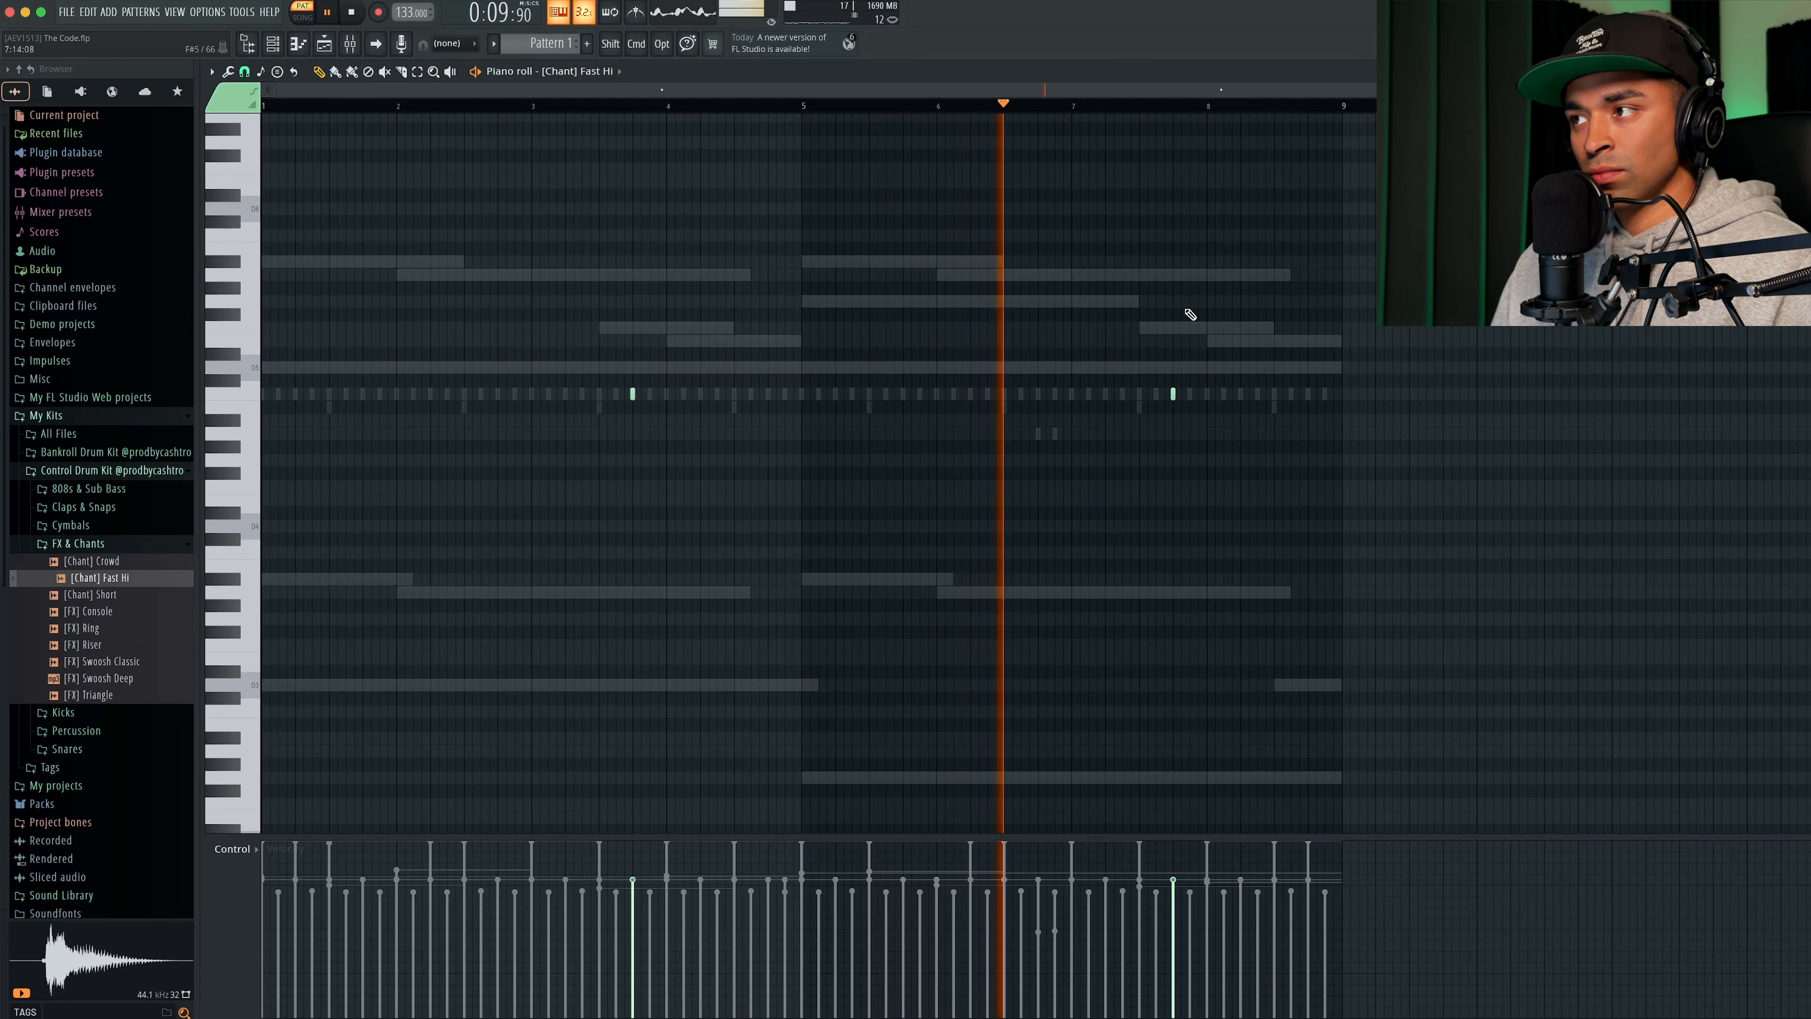